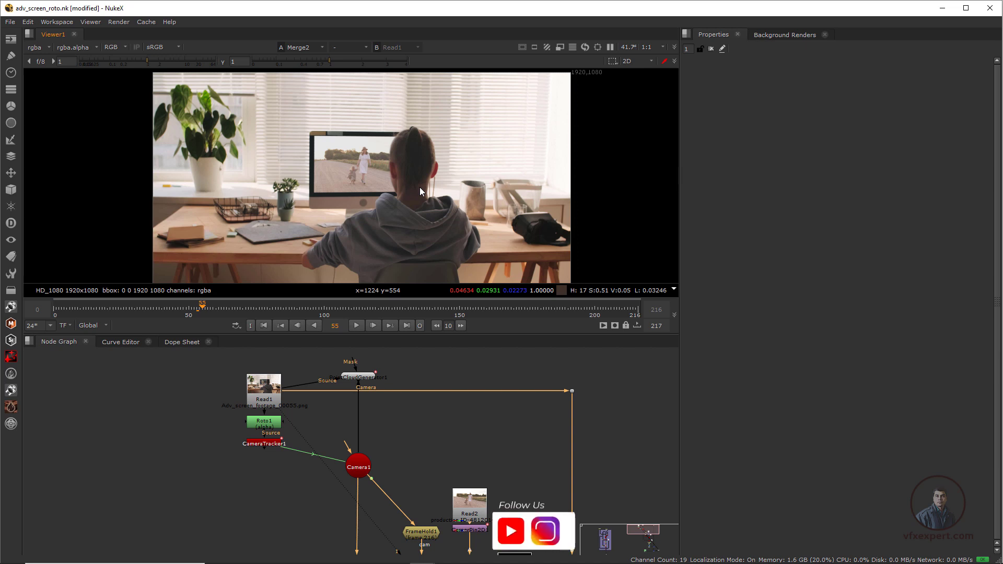
Step: View the raw Read1 footage, then the colour-corrected merge composite at frame 86
click(267, 393)
key(1)
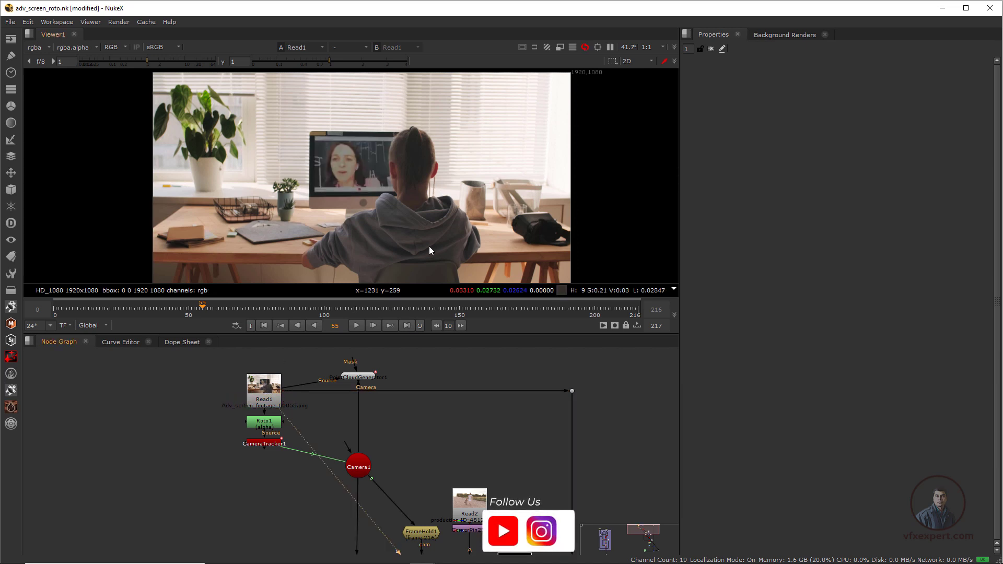
middle_drag(547, 489, 511, 377)
middle_drag(516, 486, 513, 462)
scroll(513, 466, down, 8)
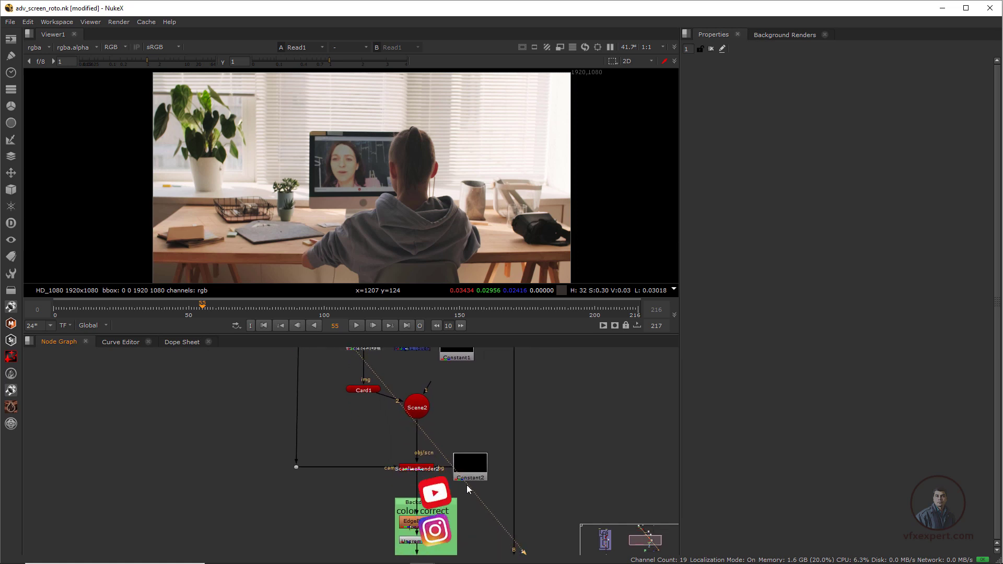
click(480, 479)
key(1)
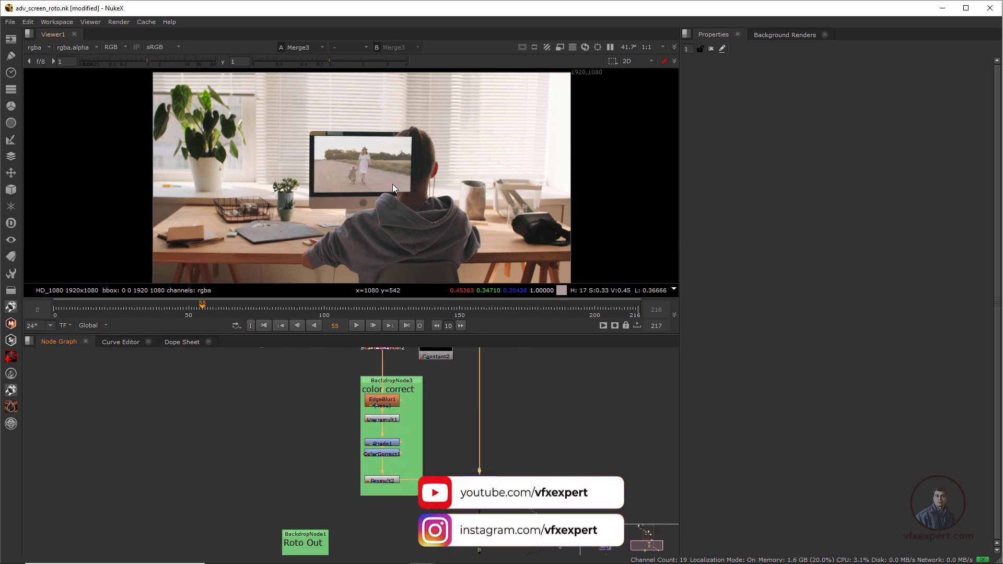
drag(203, 310, 305, 303)
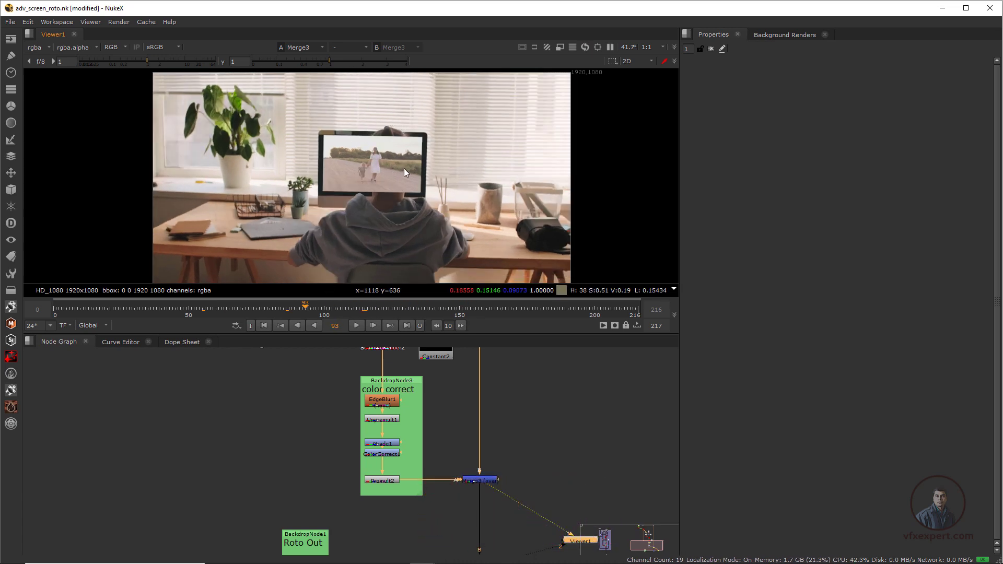
Step: Show the isolated head matte from the Roto Out dot in the viewer
middle_drag(480, 416, 479, 354)
click(288, 506)
key(1)
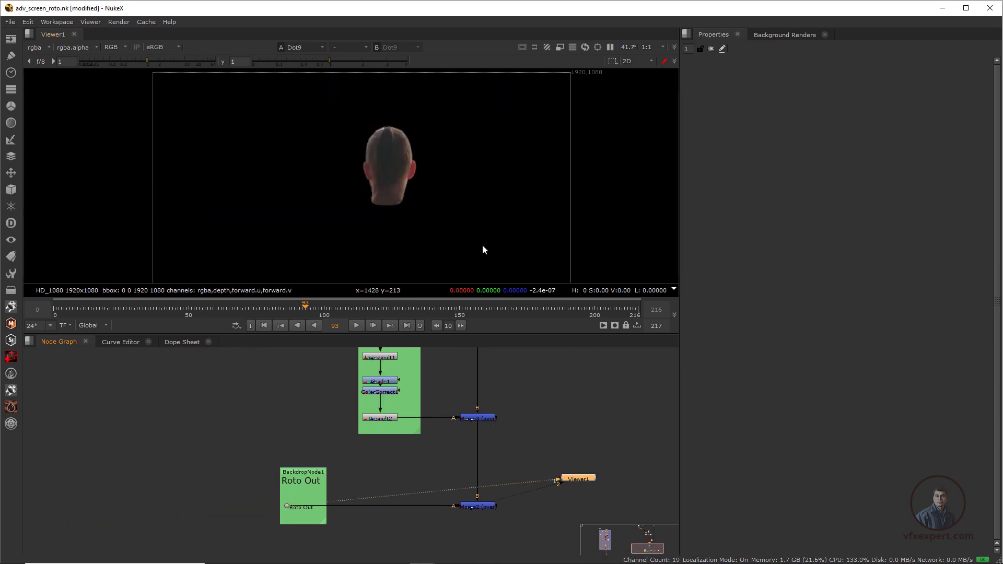
Step: View the Merge2 composite and check it at frames 104, 69 and 57
click(477, 506)
key(1)
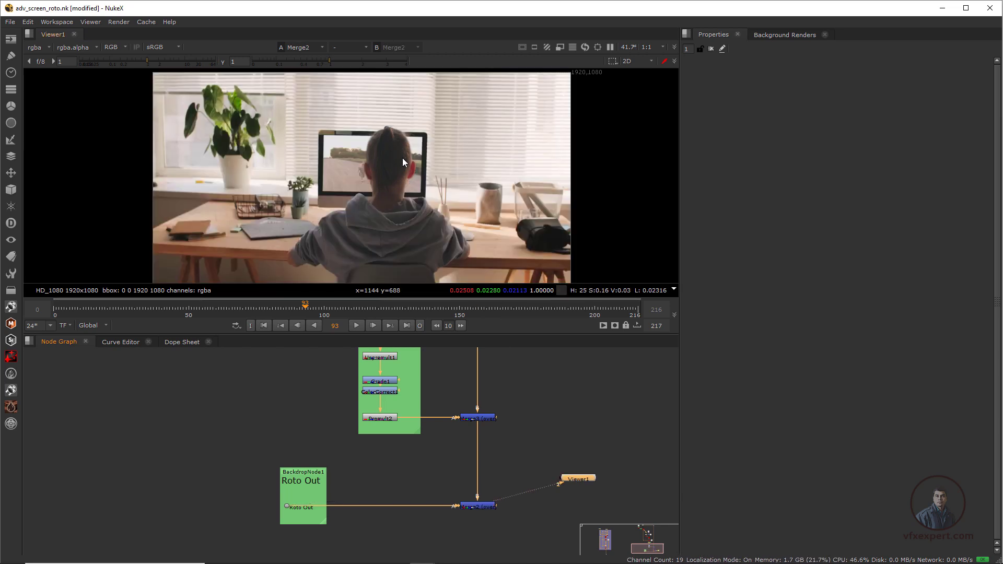
click(335, 307)
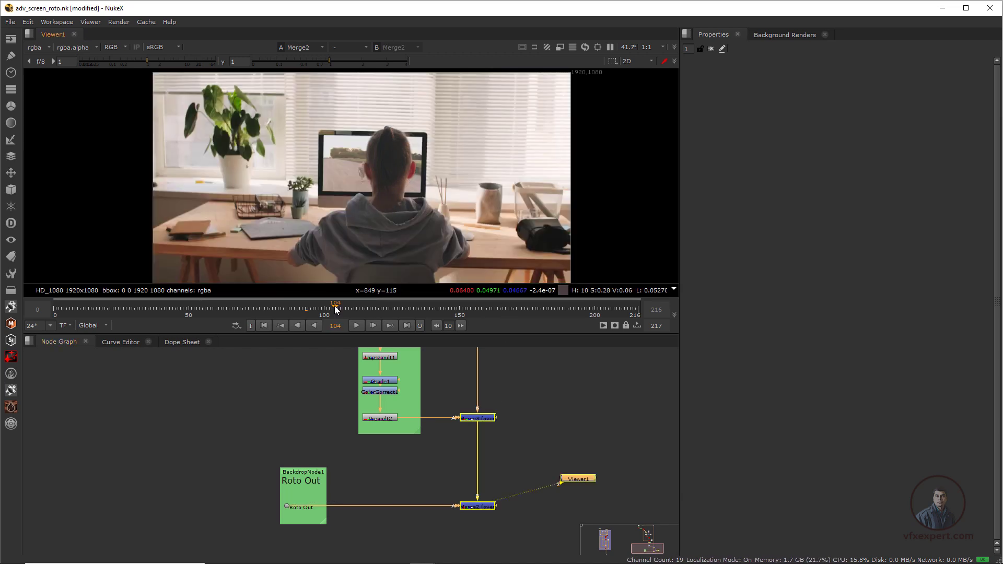
click(289, 312)
click(240, 312)
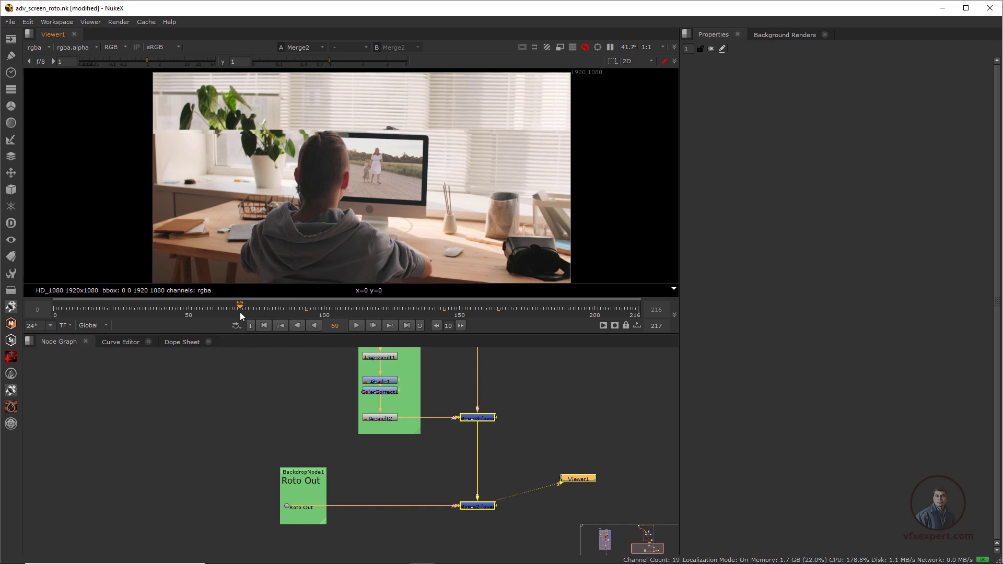
click(208, 311)
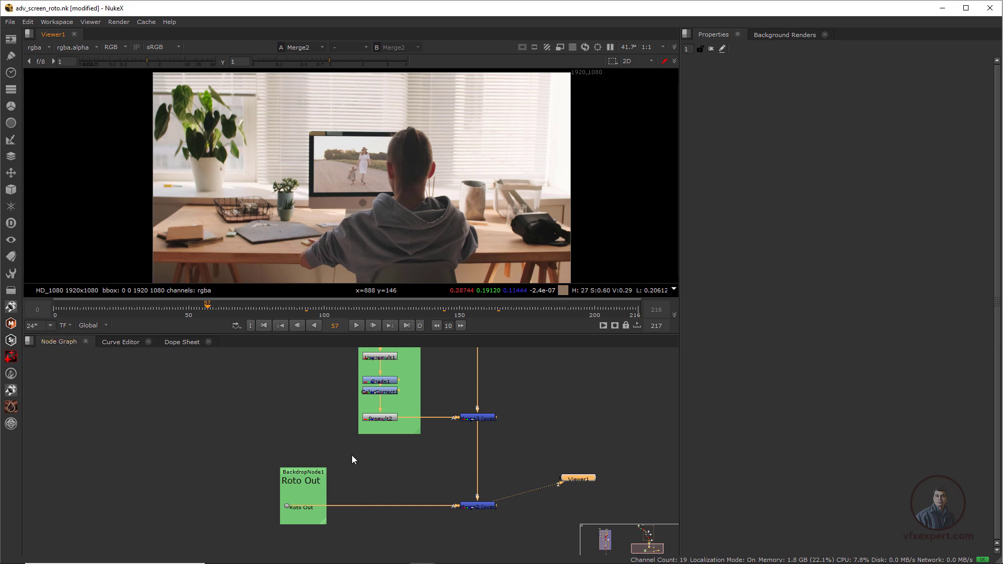
Step: Load the Roto Out head matte into viewer input 2 and step through frames
click(287, 507)
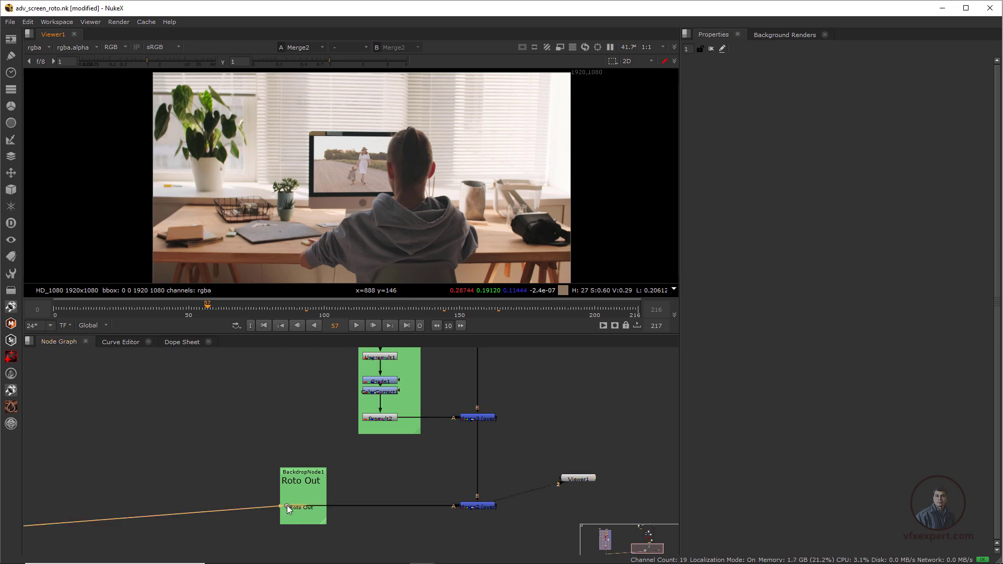
key(2)
mouse_move(341, 309)
mouse_down()
mouse_move(171, 308)
mouse_move(324, 308)
mouse_up()
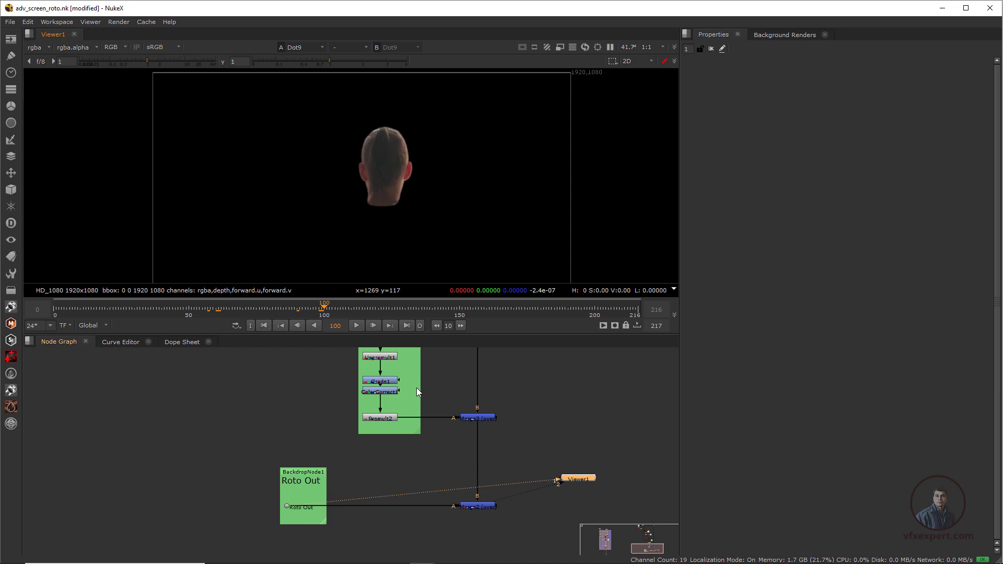
Step: Pan the Node Graph to bring Read1 and the camera-tracking nodes into view
middle_drag(285, 411, 377, 516)
middle_drag(419, 410, 403, 506)
mouse_move(412, 360)
middle_down()
mouse_move(412, 450)
mouse_move(441, 406)
mouse_move(460, 414)
mouse_move(464, 398)
middle_up()
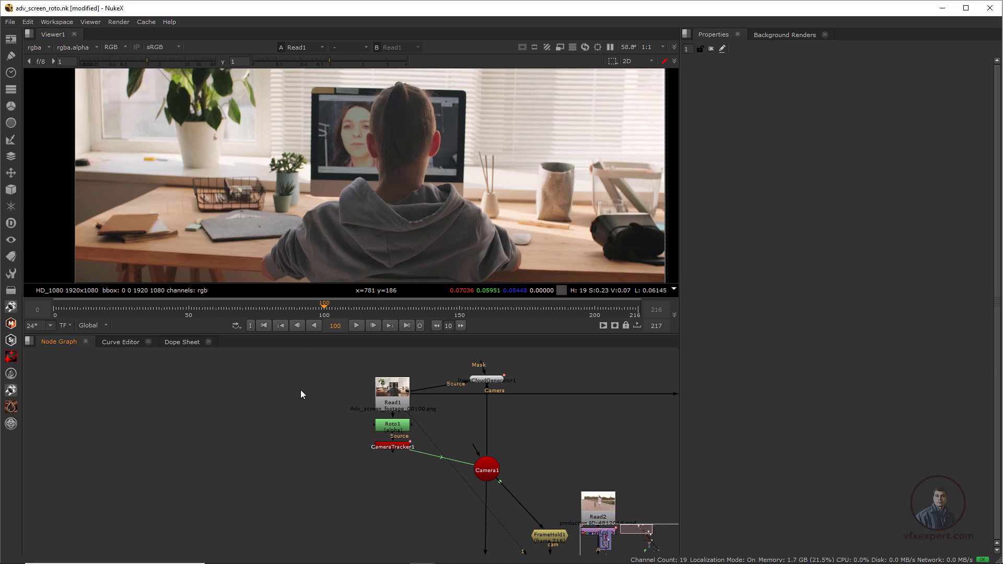
key(o)
drag(319, 393, 391, 398)
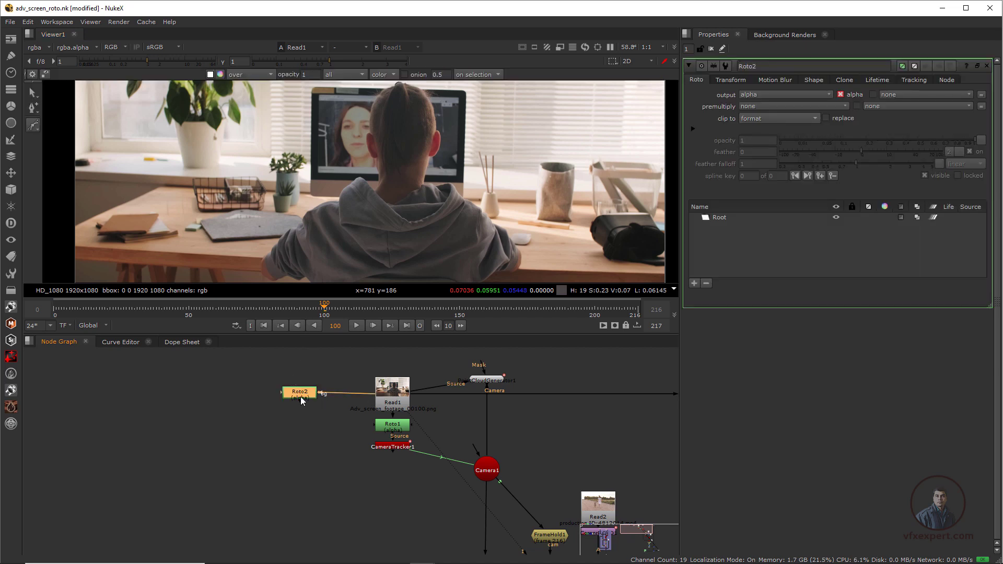
click(299, 406)
drag(307, 398, 309, 399)
key(1)
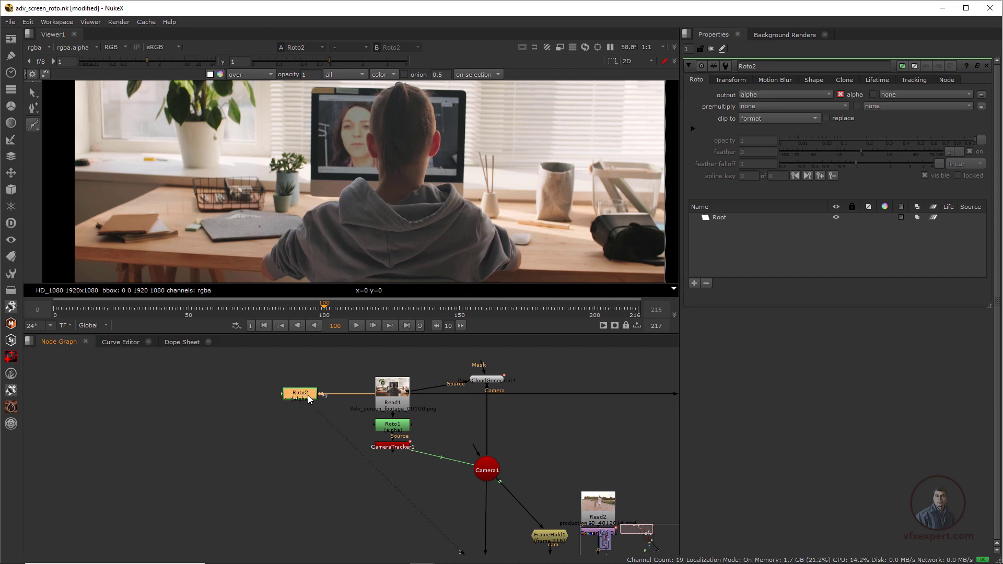
middle_drag(426, 162, 397, 193)
drag(34, 127, 62, 127)
click(353, 206)
click(342, 186)
click(340, 151)
click(354, 122)
click(395, 123)
click(405, 160)
click(399, 192)
click(365, 213)
key(Return)
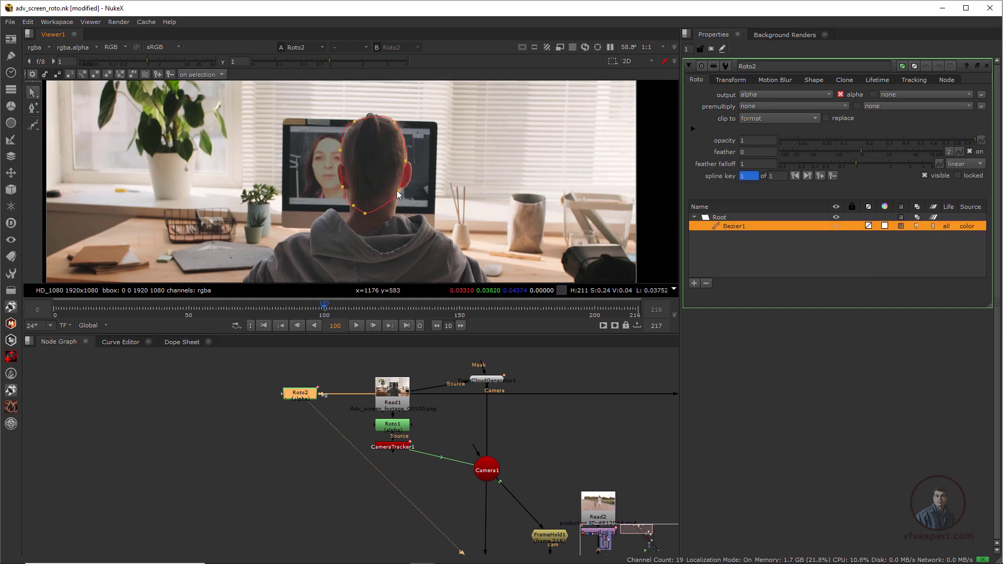
drag(365, 213, 401, 195)
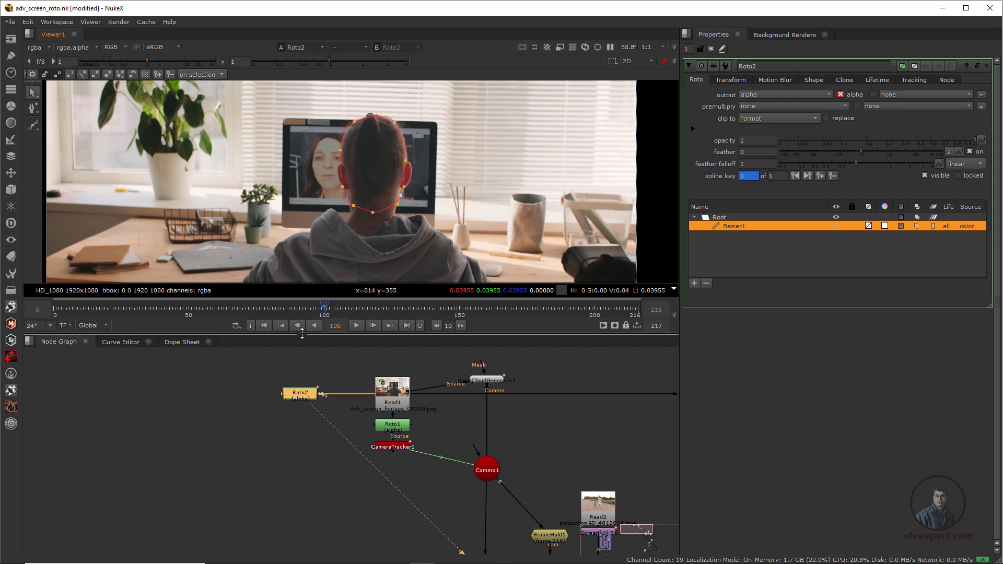
drag(325, 307, 275, 312)
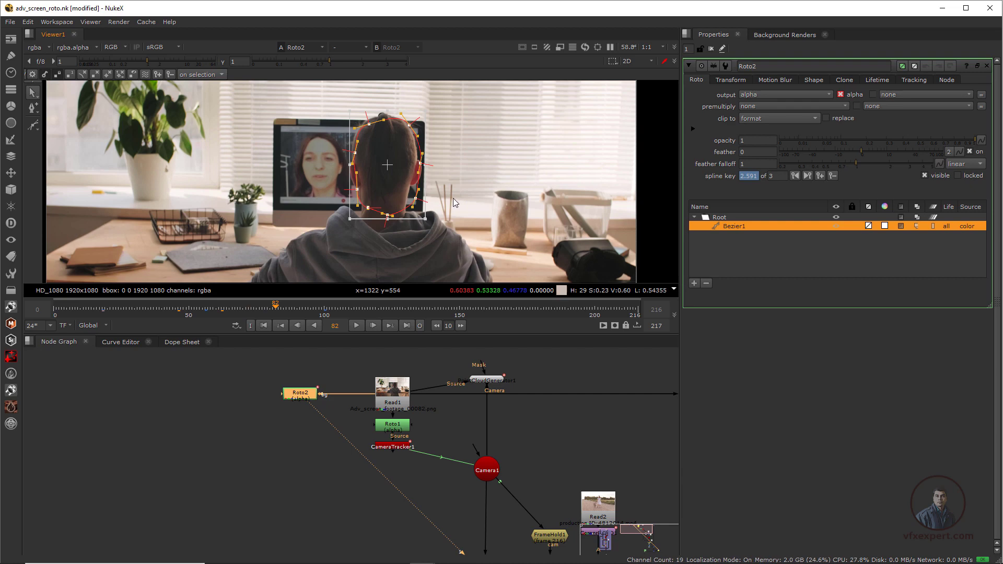
scroll(452, 199, down, 1)
mouse_move(349, 309)
mouse_down()
mouse_move(560, 315)
mouse_move(339, 298)
mouse_move(235, 305)
mouse_move(339, 323)
mouse_move(362, 309)
mouse_up()
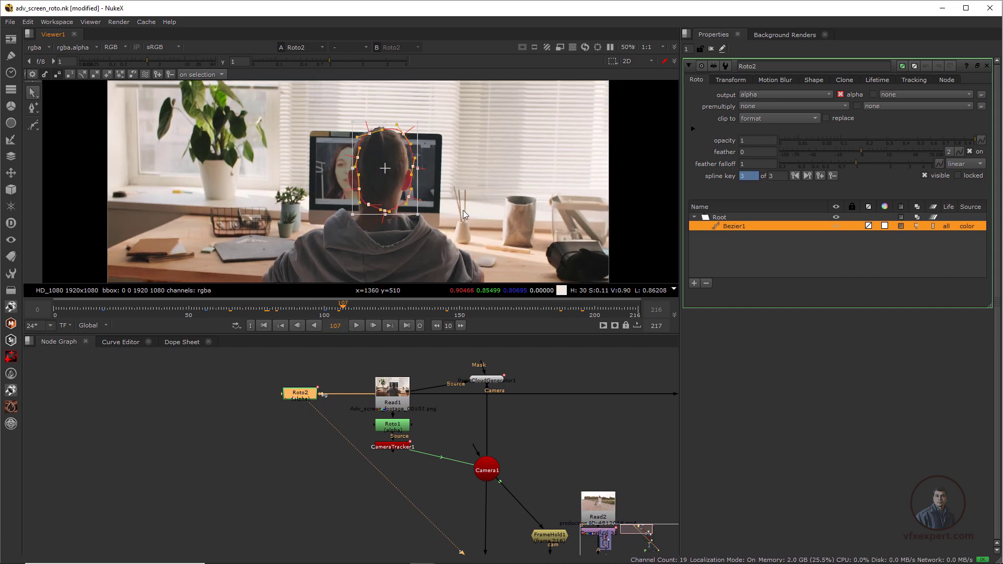
click(314, 409)
click(300, 400)
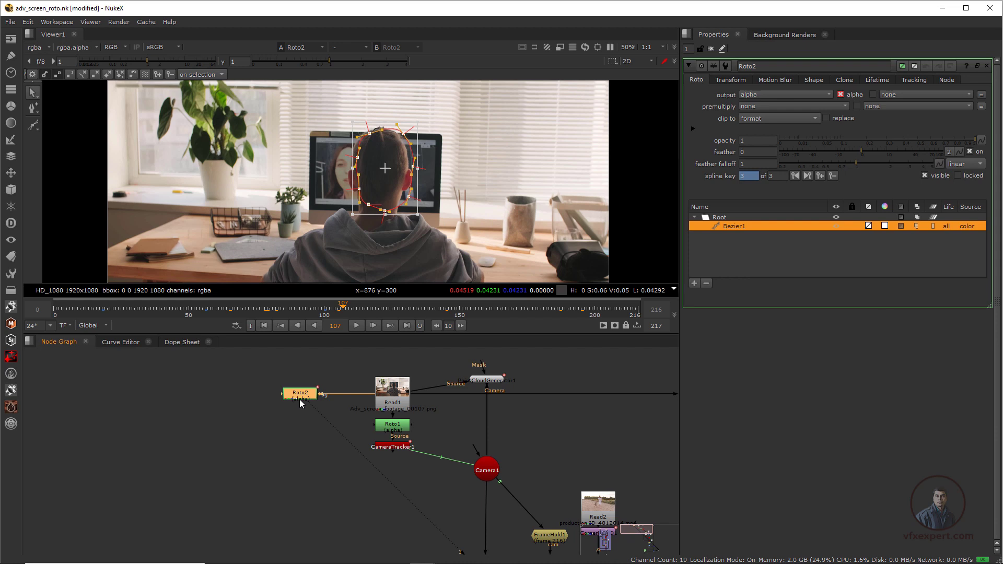
key(Delete)
middle_drag(414, 429, 373, 412)
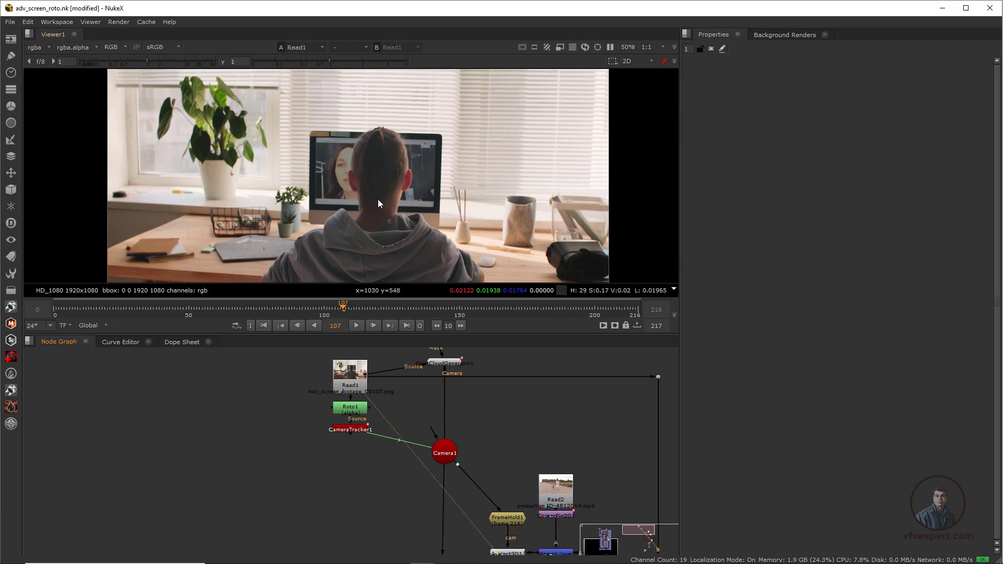
Step: Add a new Card node and move it higher in the graph
click(334, 495)
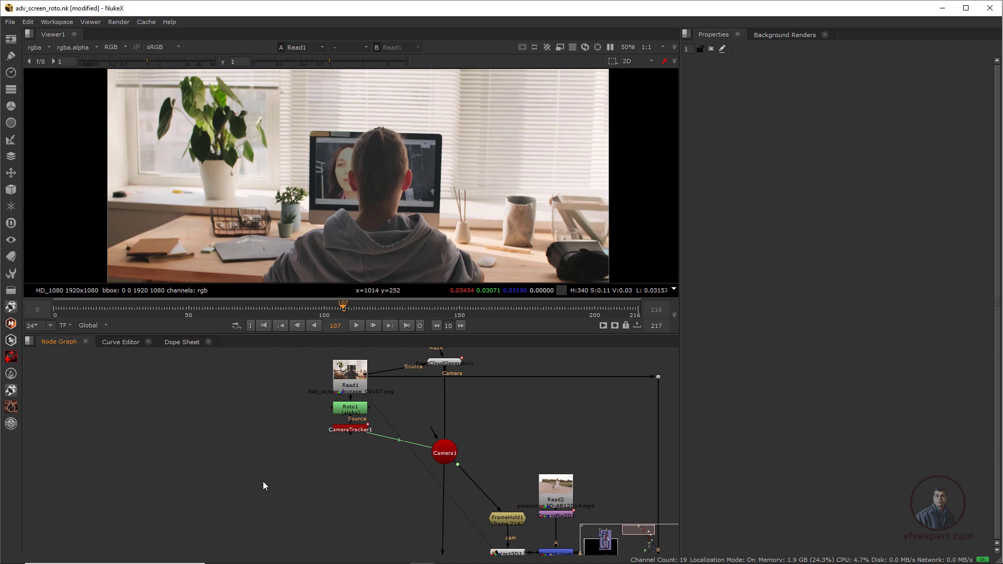
key(Tab)
text(card)
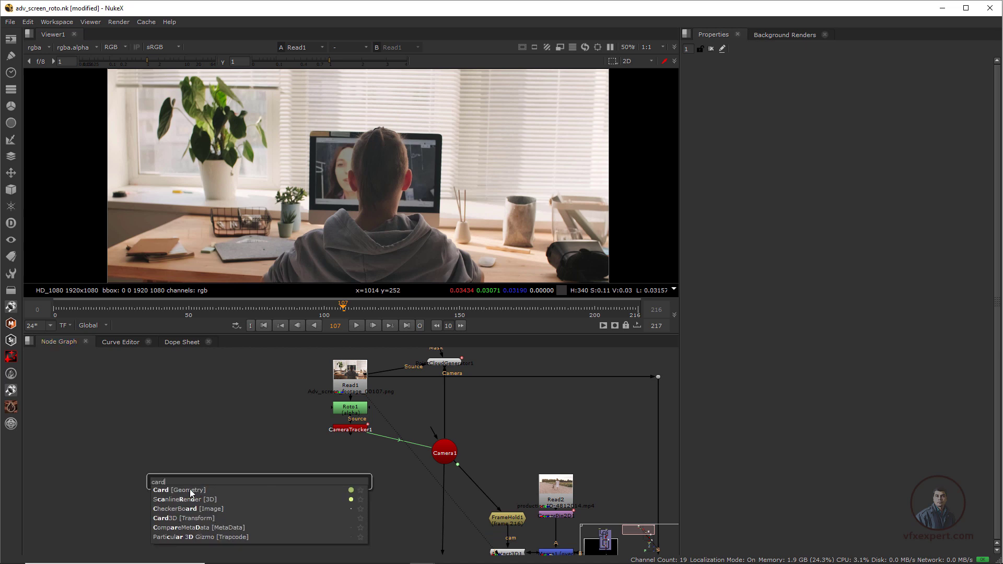
click(189, 489)
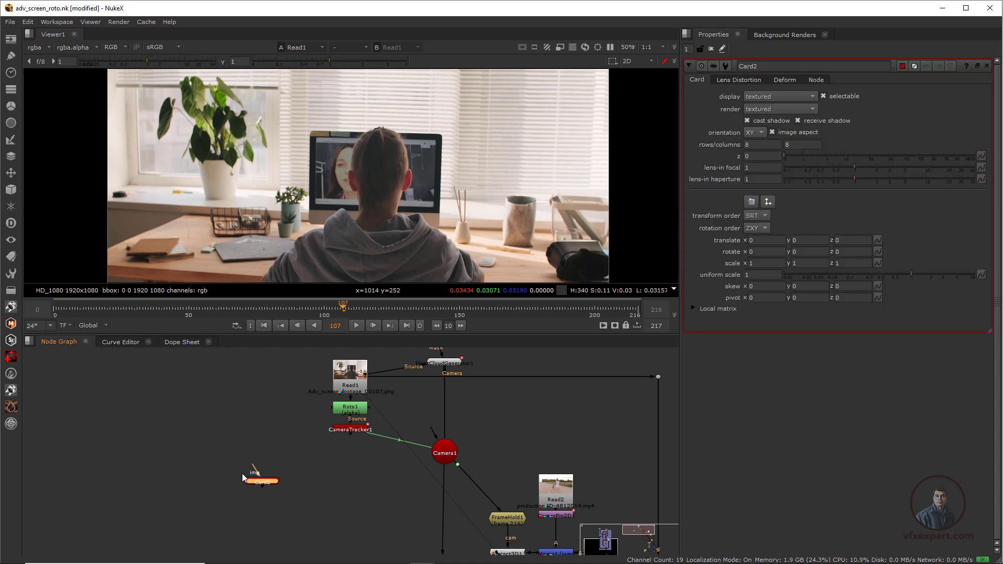
drag(268, 481, 272, 441)
Step: Add a Scene node and connect Camera1 into it
key(Tab)
text(sce)
click(260, 502)
drag(305, 483, 442, 454)
drag(271, 443, 290, 439)
Step: View Scene3 in 3D and orbit around the card
click(311, 487)
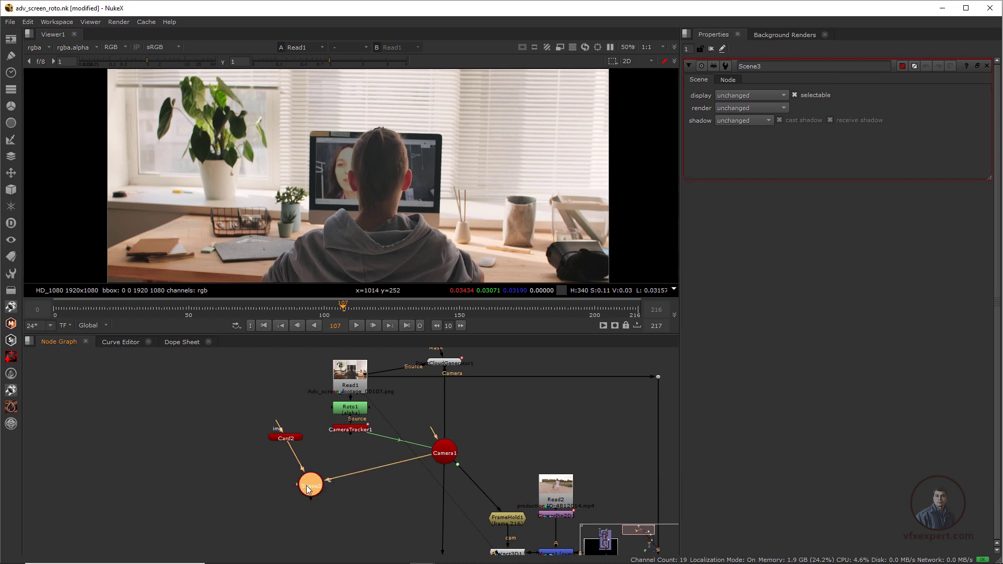
key(1)
scroll(364, 171, down, 7)
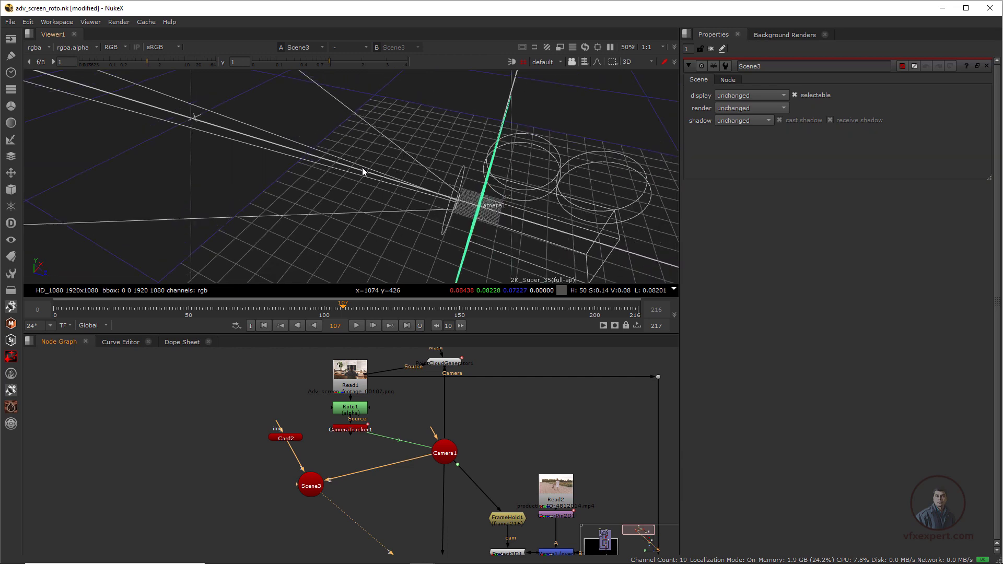
mouse_move(443, 187)
ctrl+mouse_down()
mouse_move(454, 212)
mouse_move(433, 185)
ctrl+mouse_up()
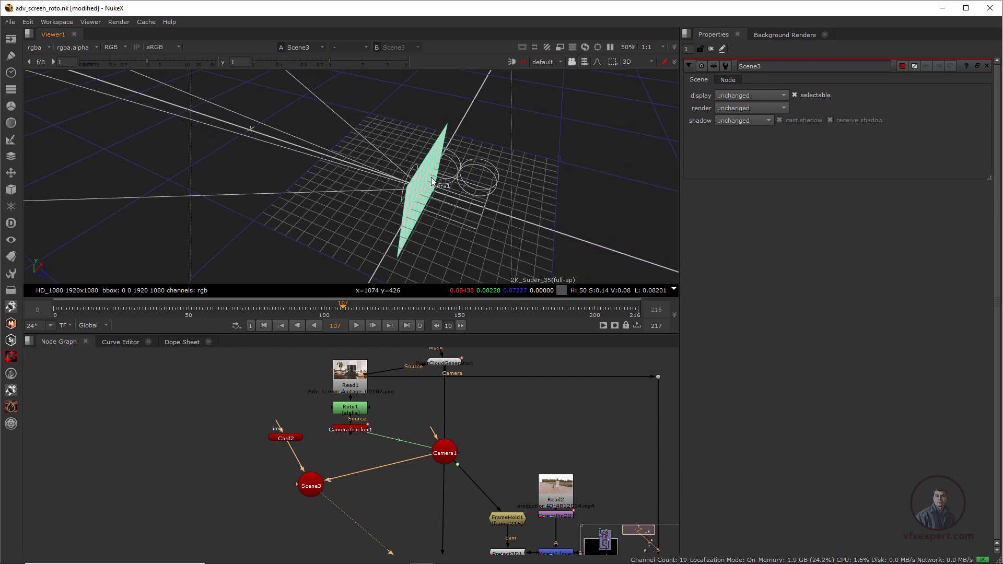
Step: View the raw Read1 footage again and sample pixel values over the head
click(354, 380)
key(1)
ctrl+shift+drag(374, 143, 409, 208)
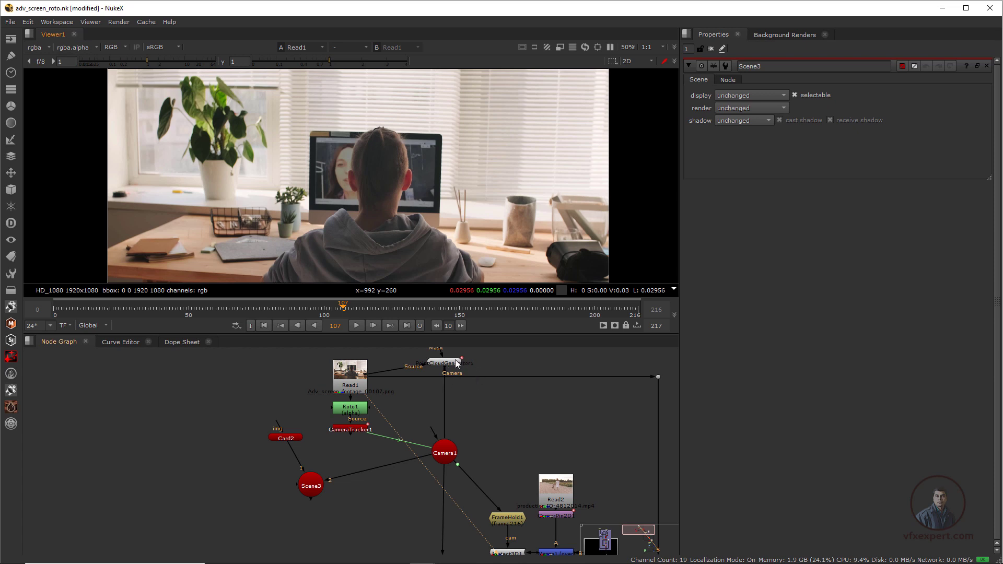
Step: Open the settings of PointCloudGenerator1 and Card2
drag(690, 48, 674, 49)
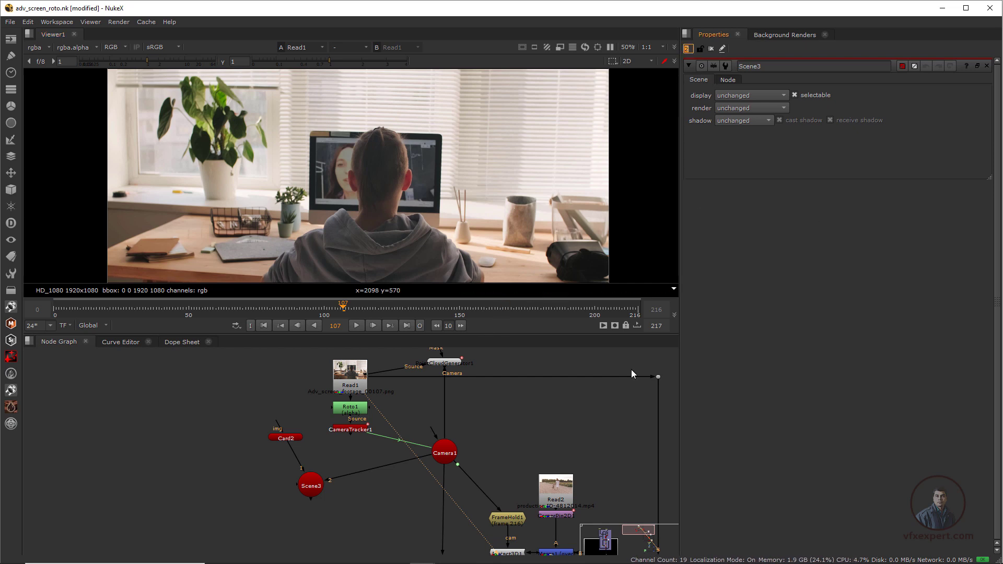
click(455, 368)
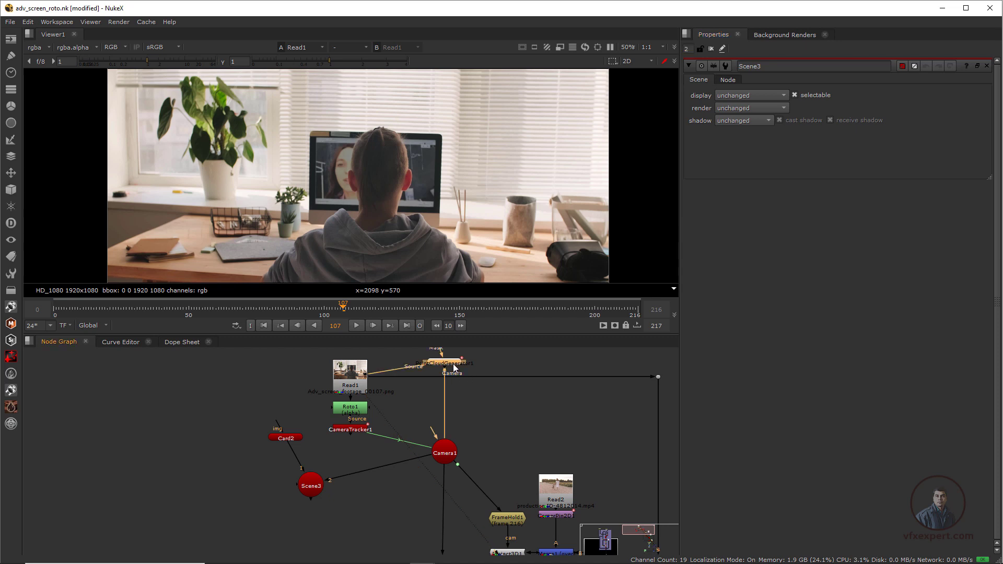
double_click(454, 368)
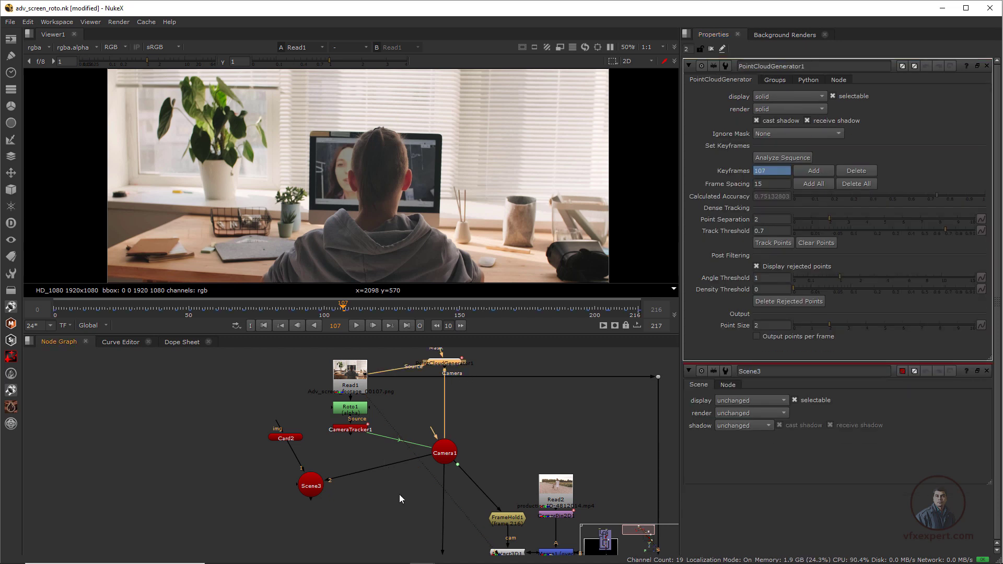
double_click(290, 441)
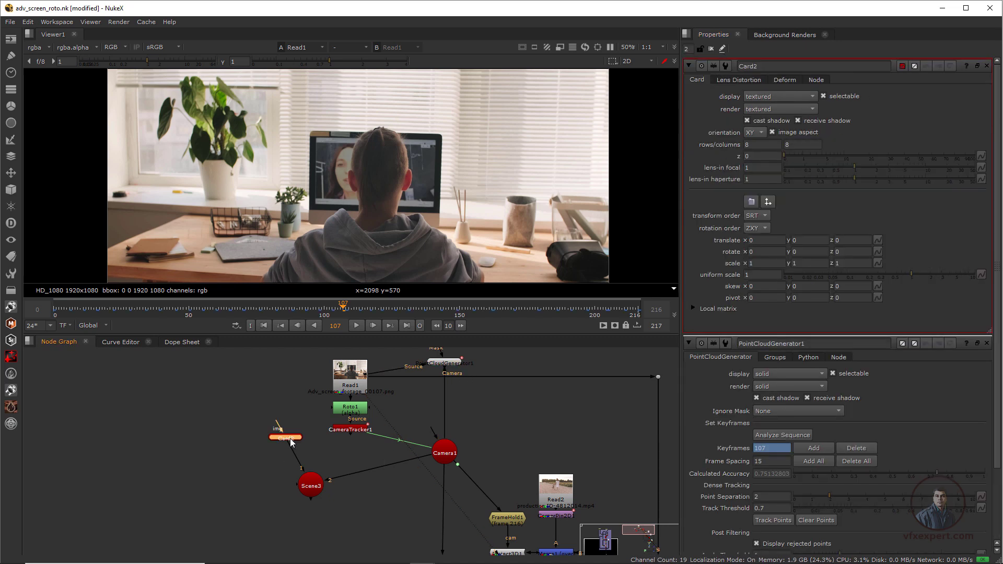
Step: View Scene3 in 3D and orbit until the card is seen edge-on
click(312, 491)
key(1)
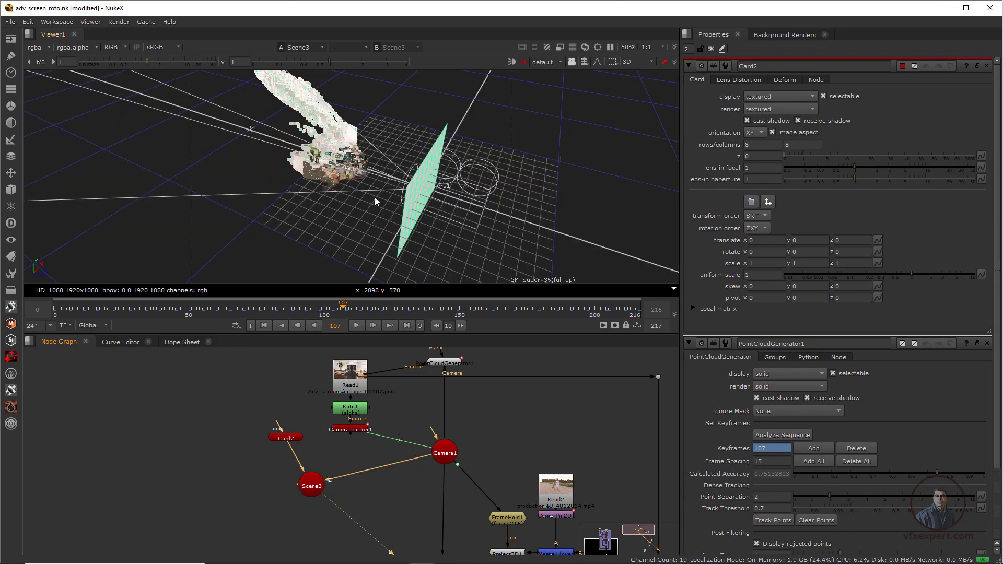
scroll(403, 180, up, 4)
scroll(405, 190, up, 3)
ctrl+drag(405, 190, 432, 213)
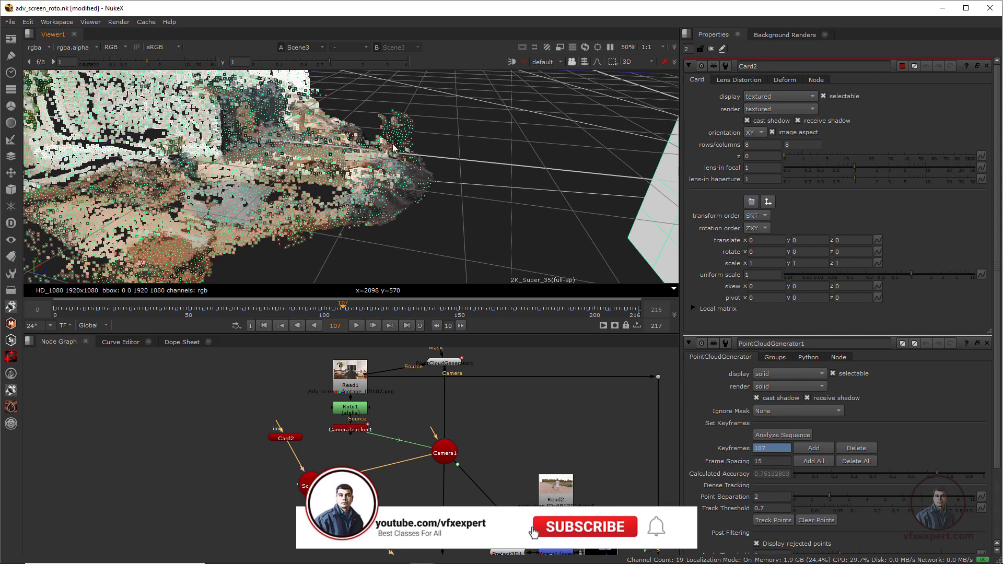
scroll(386, 199, down, 3)
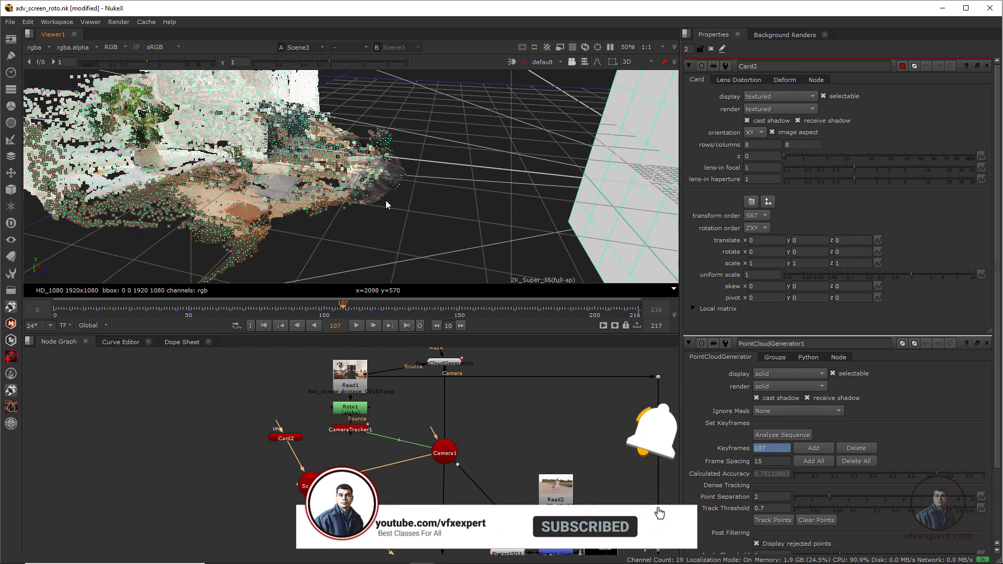
ctrl+drag(395, 203, 589, 195)
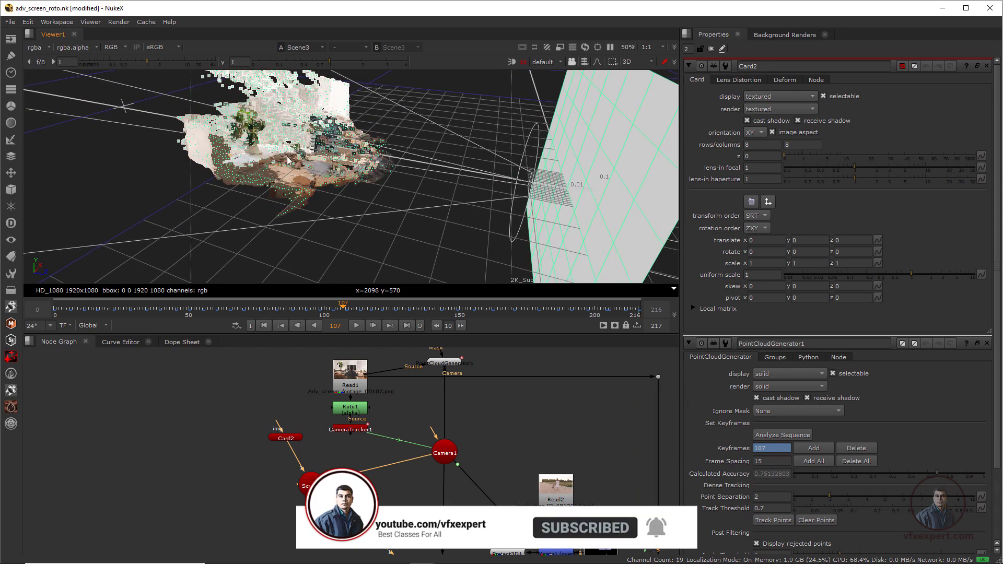
Step: Drag Card2's Z gizmo back to about -0.59, then shift Scene3 left
click(294, 441)
ctrl+drag(473, 197, 456, 199)
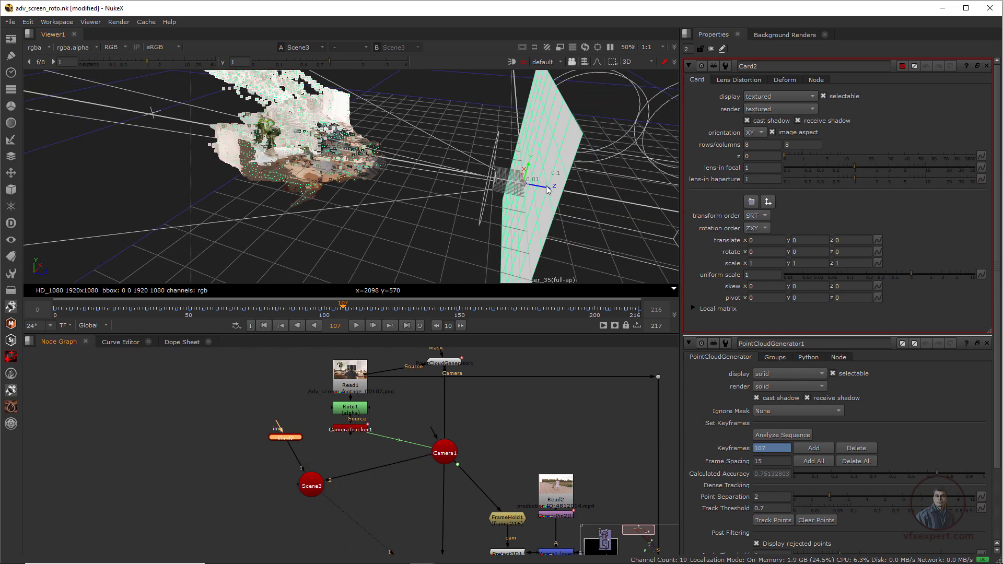
drag(547, 190, 397, 230)
drag(311, 486, 268, 481)
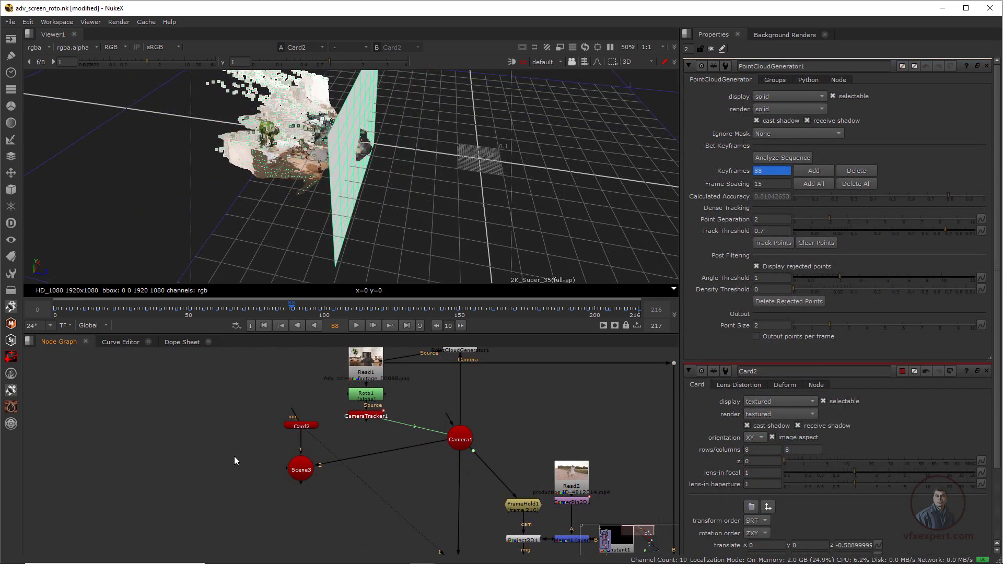
Step: Create Project3D4 and connect its camera input to Camera1
key(Tab)
text(proj)
key(Return)
scroll(319, 468, up, 3)
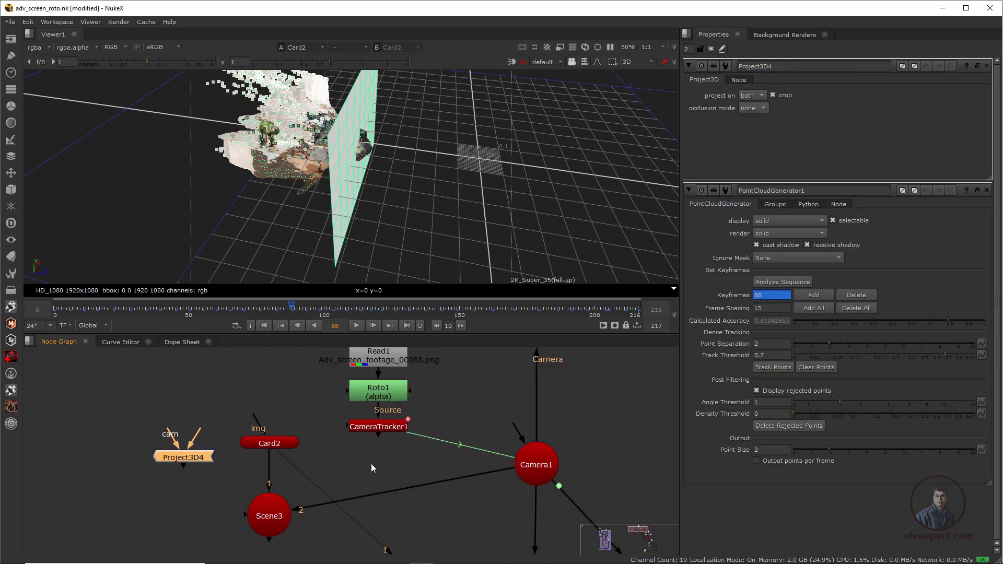
middle_drag(372, 464, 363, 452)
drag(186, 445, 527, 454)
drag(200, 428, 256, 400)
Step: Place Project3D4 above Card2 and feed its image input from Read1 through a Dot
click(257, 433)
drag(257, 435, 247, 456)
drag(247, 401, 241, 426)
scroll(280, 453, down, 2)
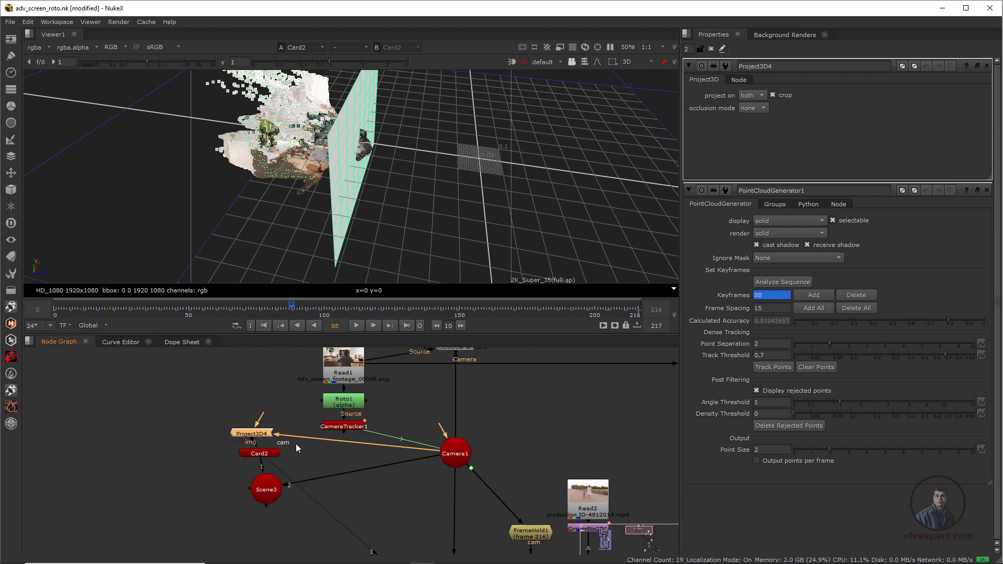
drag(262, 414, 341, 367)
ctrl+drag(291, 404, 251, 369)
Step: View the Read1 footage at another frame of the shot
click(345, 365)
key(1)
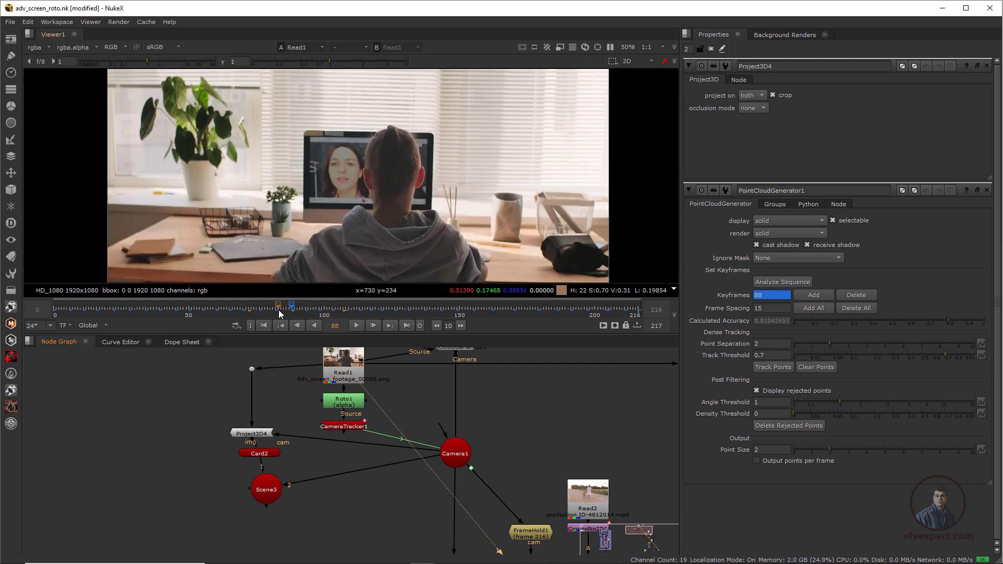
drag(304, 303, 240, 323)
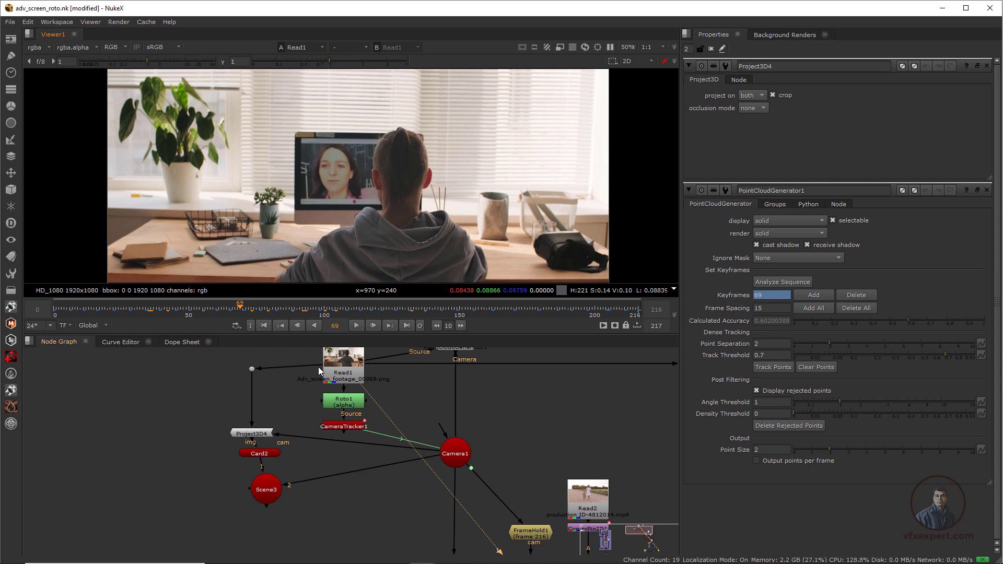
Step: Tidy the graph: Dot above Project3D4, Card2 directly beneath it, Scene3 nudged down-right
drag(254, 370, 256, 364)
drag(257, 457, 240, 472)
drag(248, 434, 248, 431)
drag(238, 469, 280, 502)
click(273, 491)
middle_drag(369, 516, 378, 482)
click(318, 508)
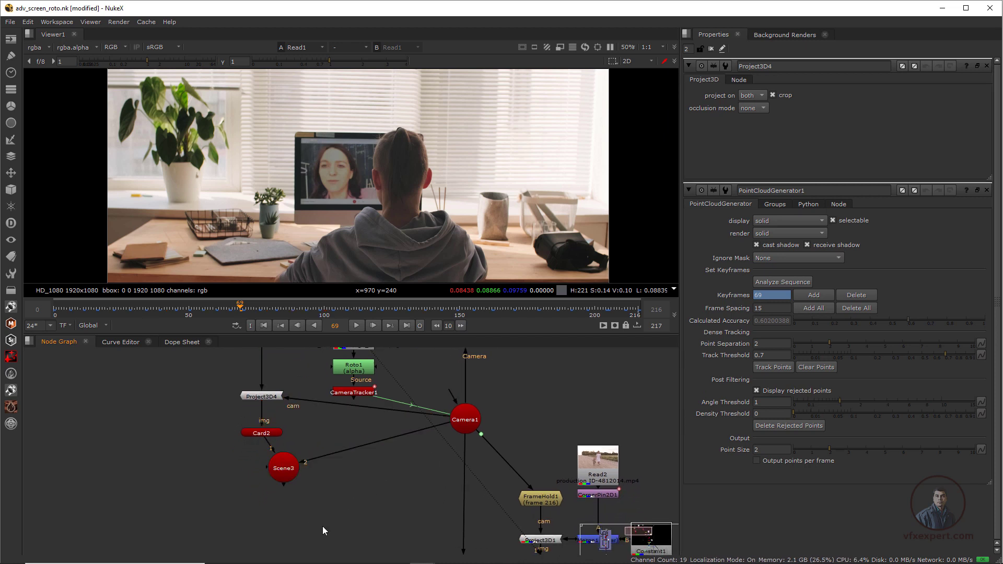
key(Tab)
text(sca)
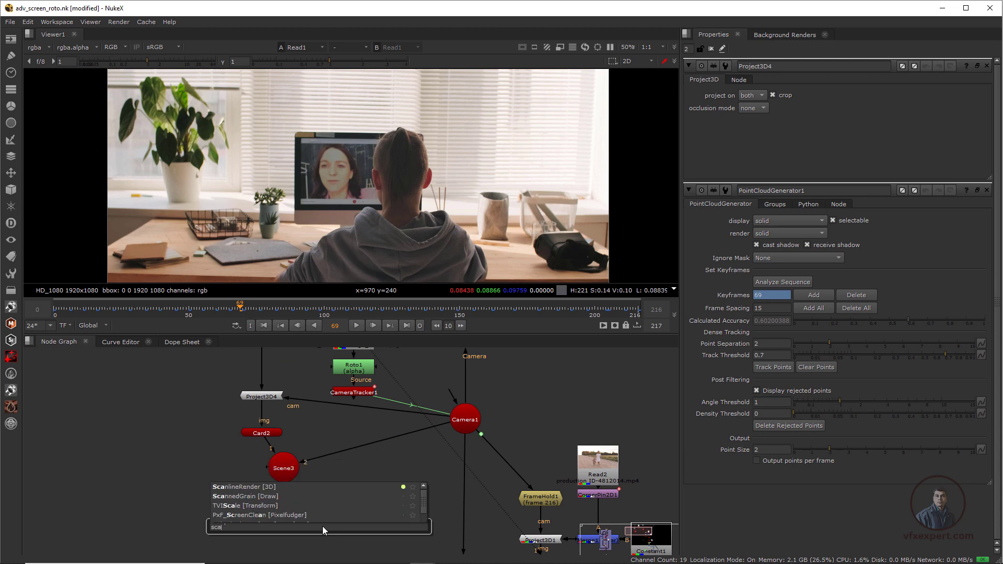
Step: Create ScanlineRender4 under Scene3 and wire Scene3 into its scene input
key(Return)
drag(316, 522, 288, 516)
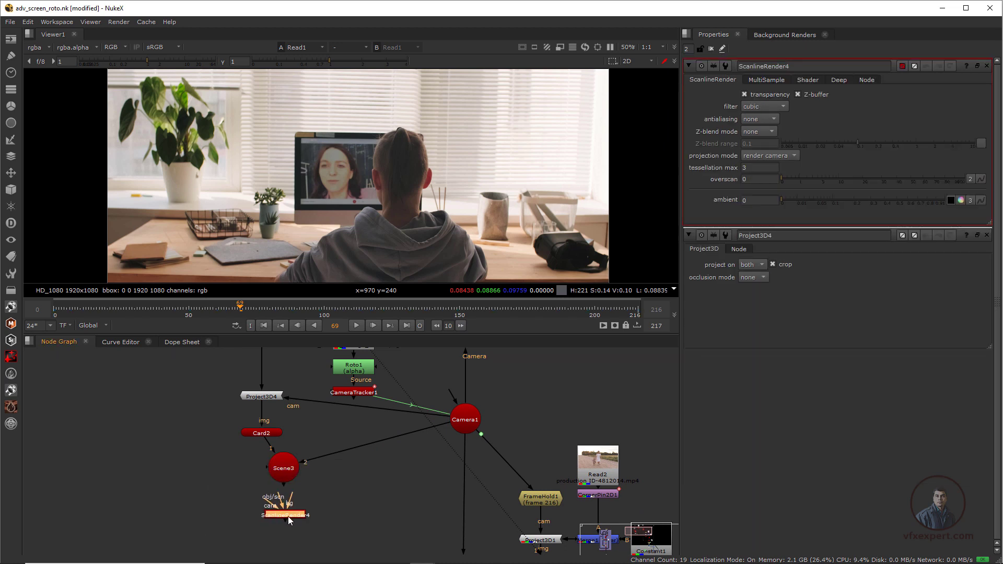
scroll(287, 516, up, 2)
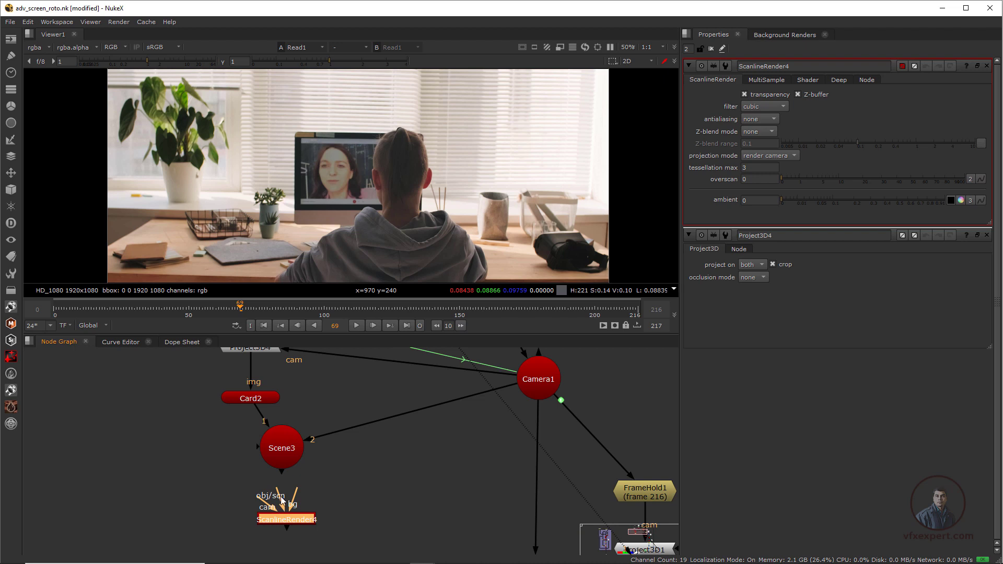
drag(301, 470, 298, 463)
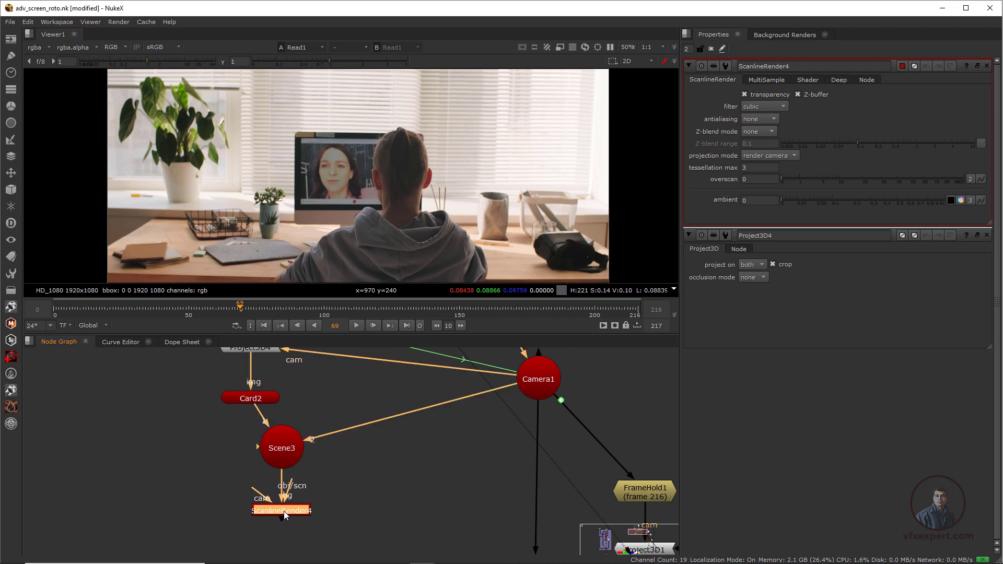
drag(333, 477, 284, 460)
scroll(427, 208, down, 1)
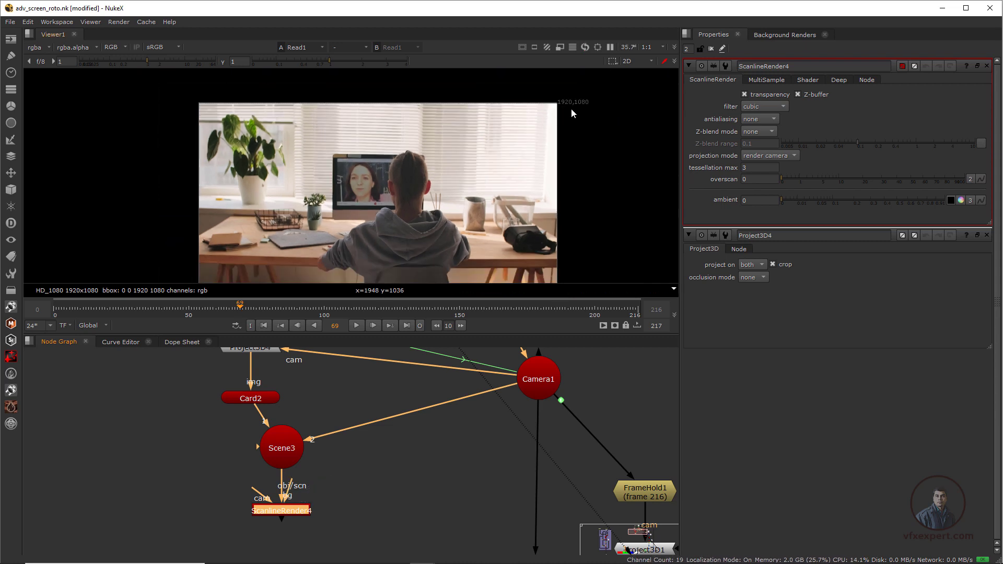
click(352, 498)
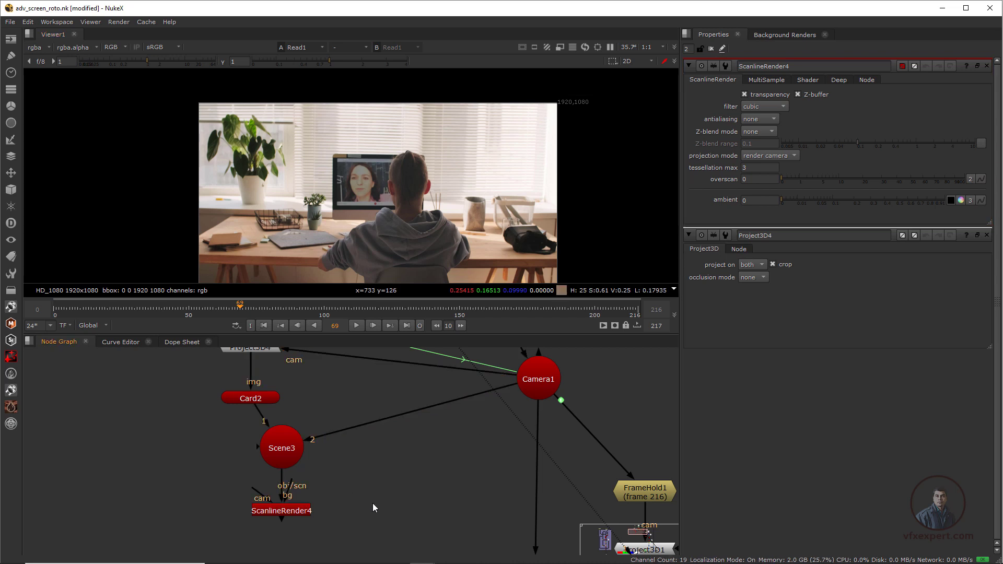
key(Tab)
Step: Add Constant4 as ScanlineRender4's background and set its format to HD_1080
text(constant)
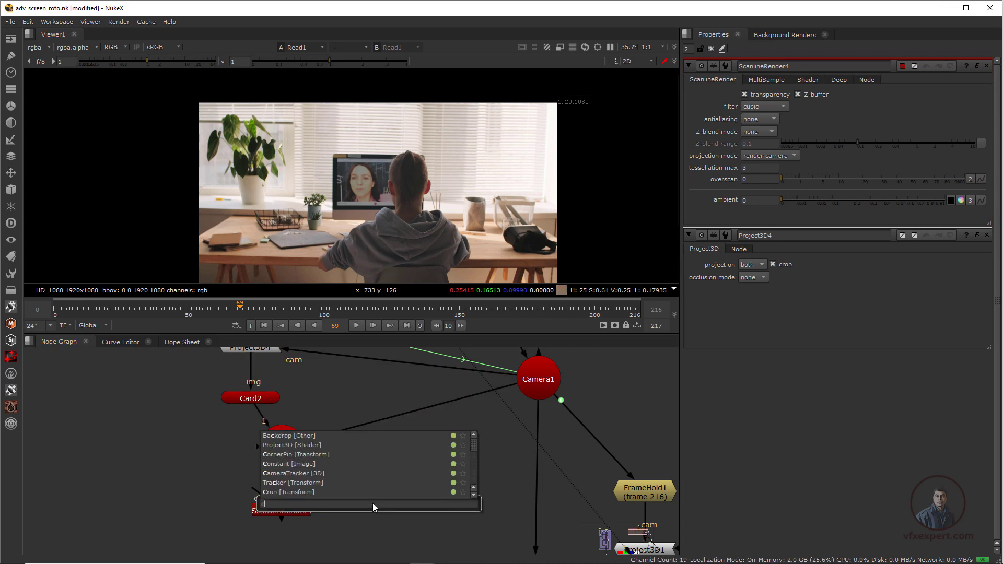
key(Return)
drag(306, 492, 387, 508)
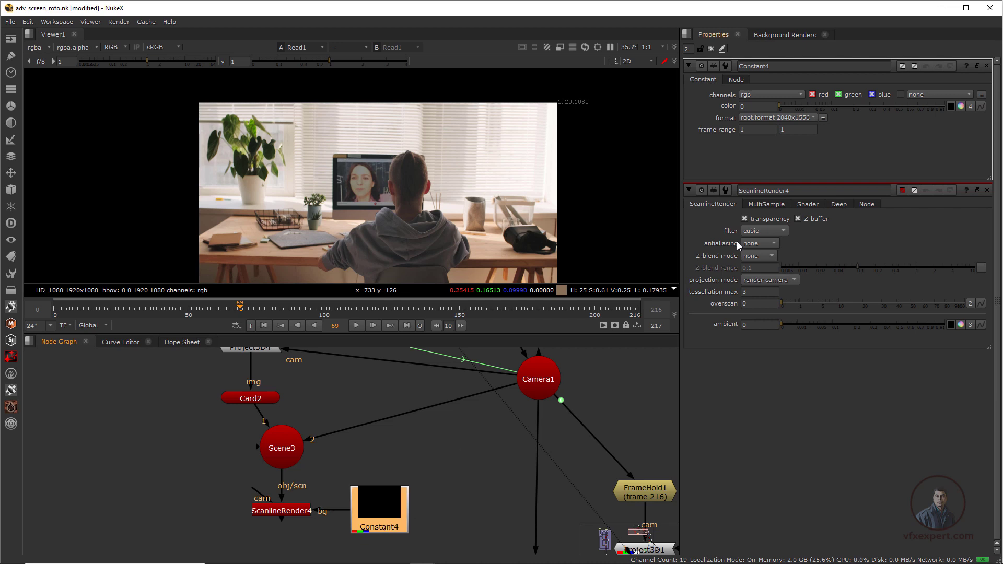
click(776, 117)
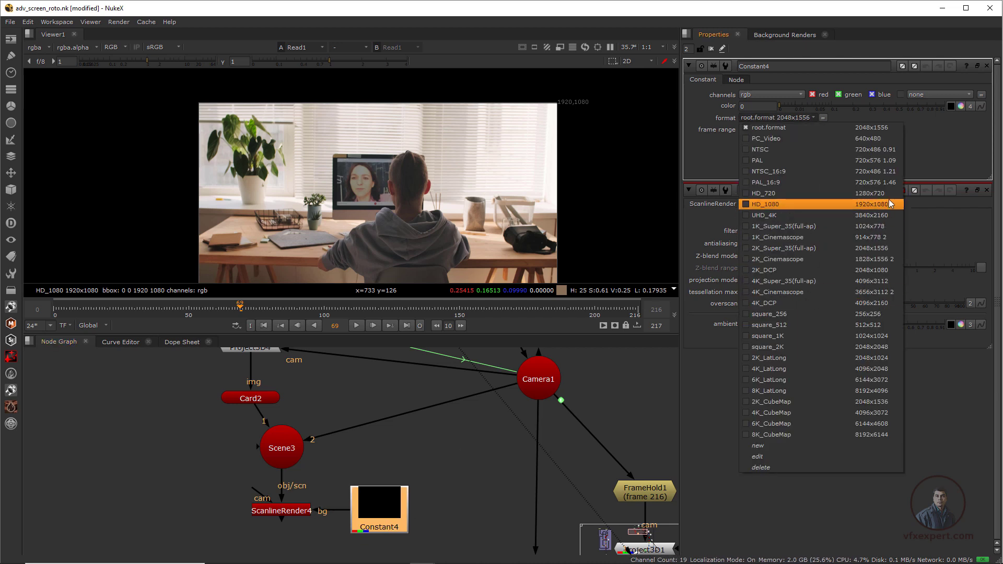
click(882, 205)
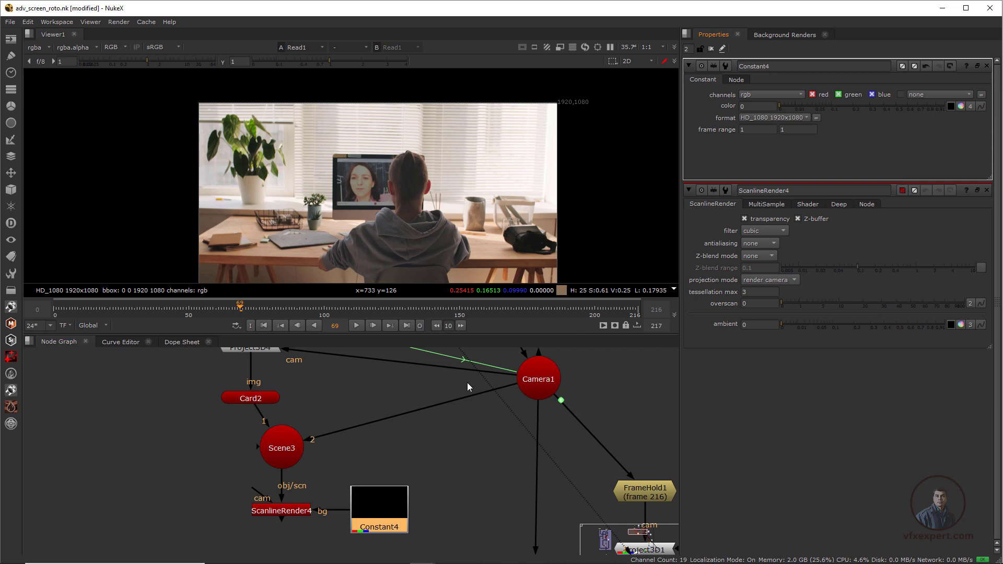
Step: Step through later frames to check the render, then deselect Constant4
click(313, 307)
mouse_move(313, 307)
mouse_down()
mouse_move(323, 308)
mouse_move(299, 310)
mouse_move(330, 317)
mouse_up()
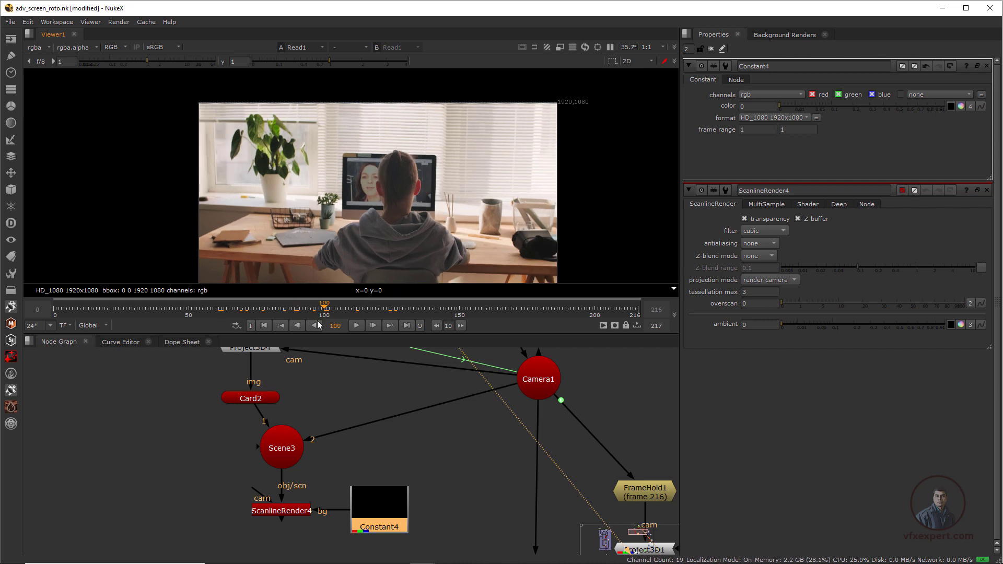
scroll(423, 193, up, 3)
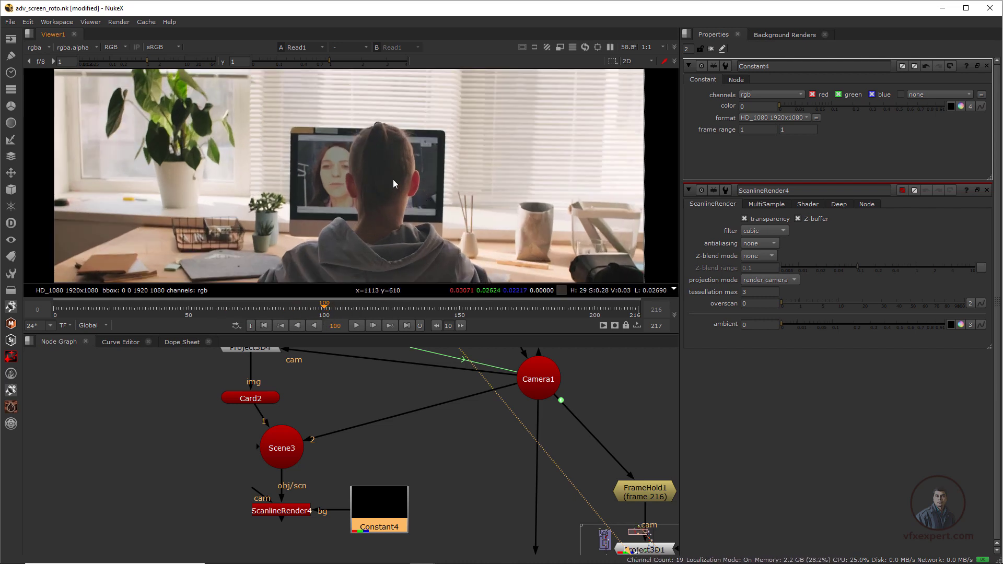
click(443, 449)
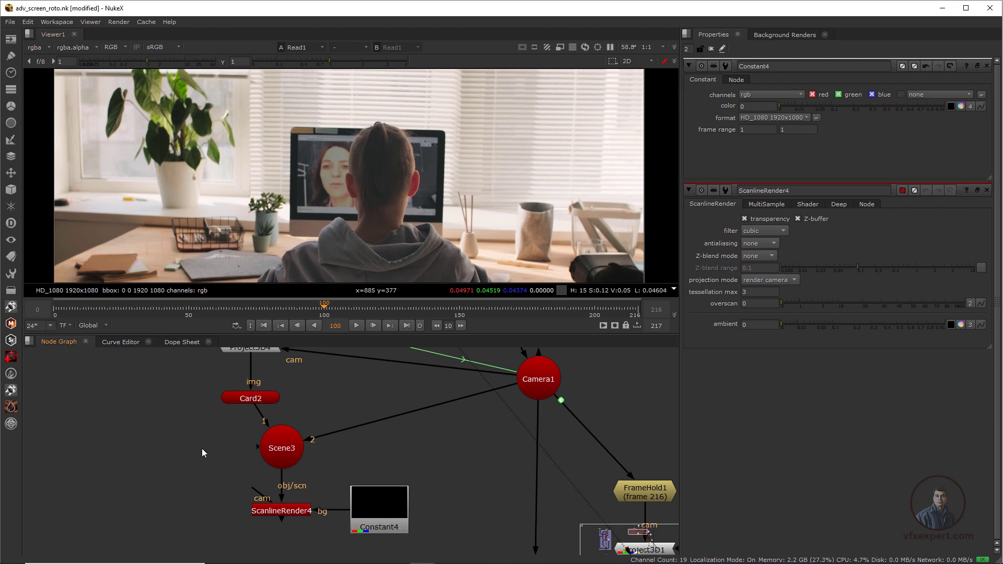
Step: Add FrameHold4 fed by Camera1 with its first frame set to 100
key(Tab)
text(frame)
key(Return)
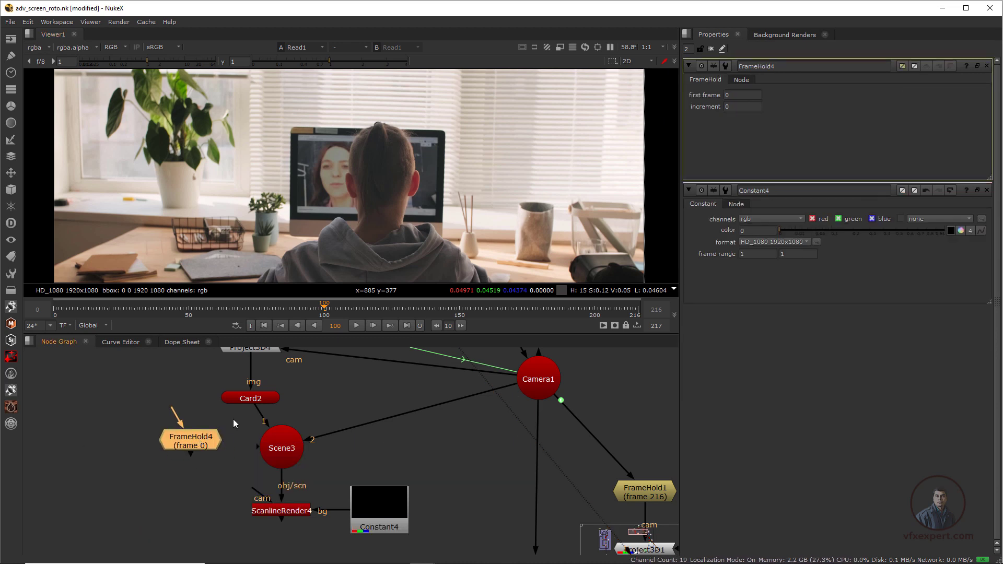
drag(313, 396, 540, 382)
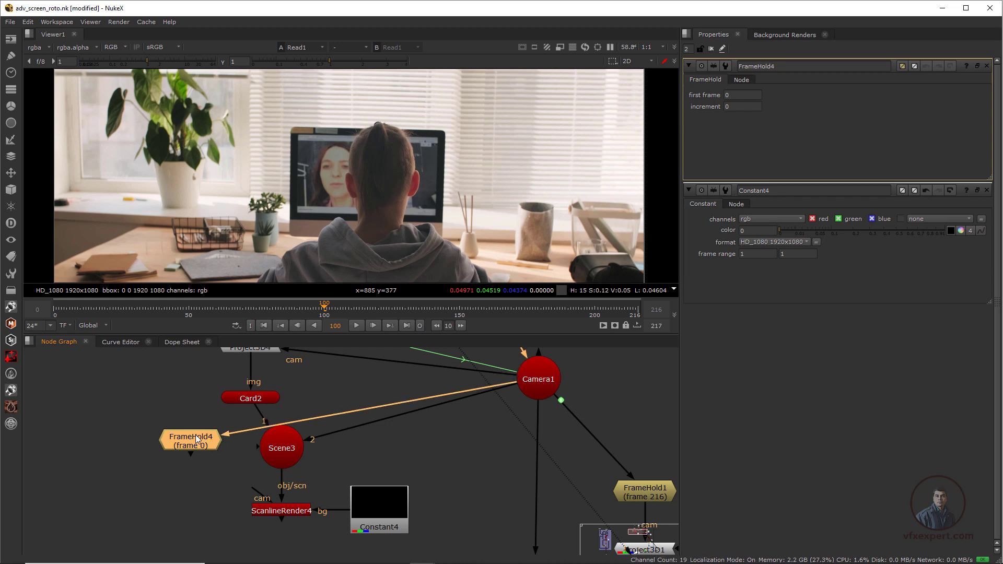
click(738, 94)
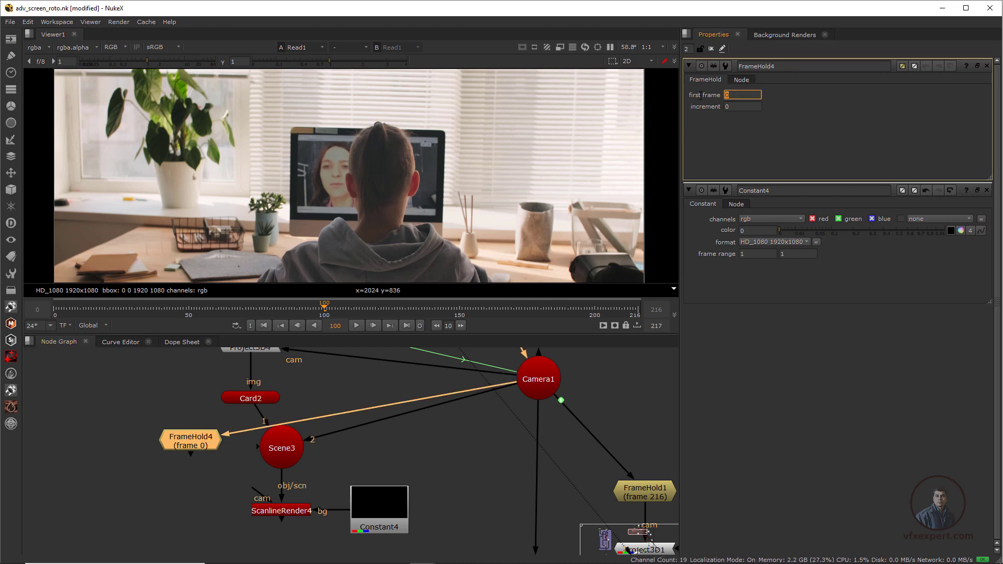
click(382, 184)
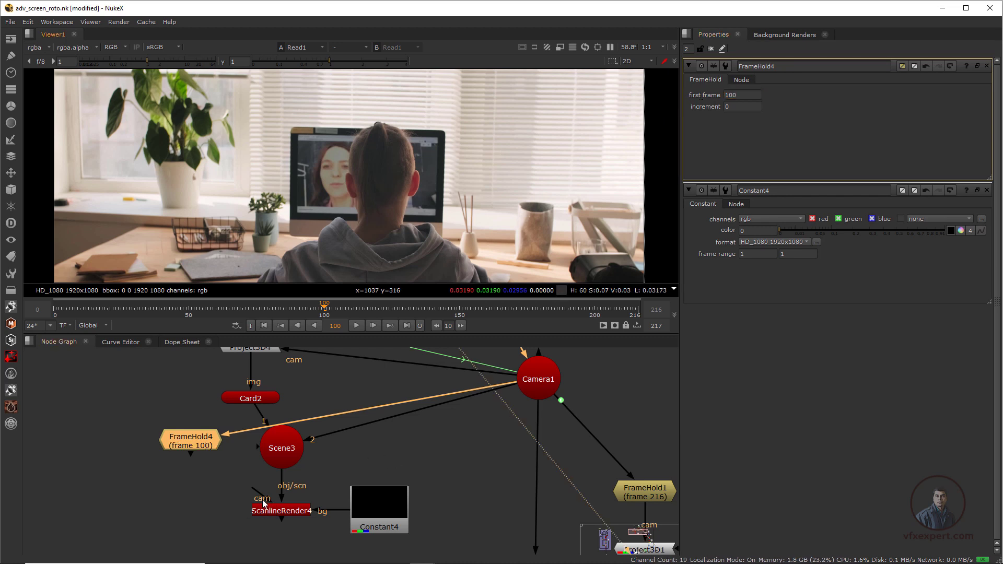
Step: Route FrameHold4 into ScanlineRender4's camera input through a squared-off Dot
drag(254, 492, 196, 447)
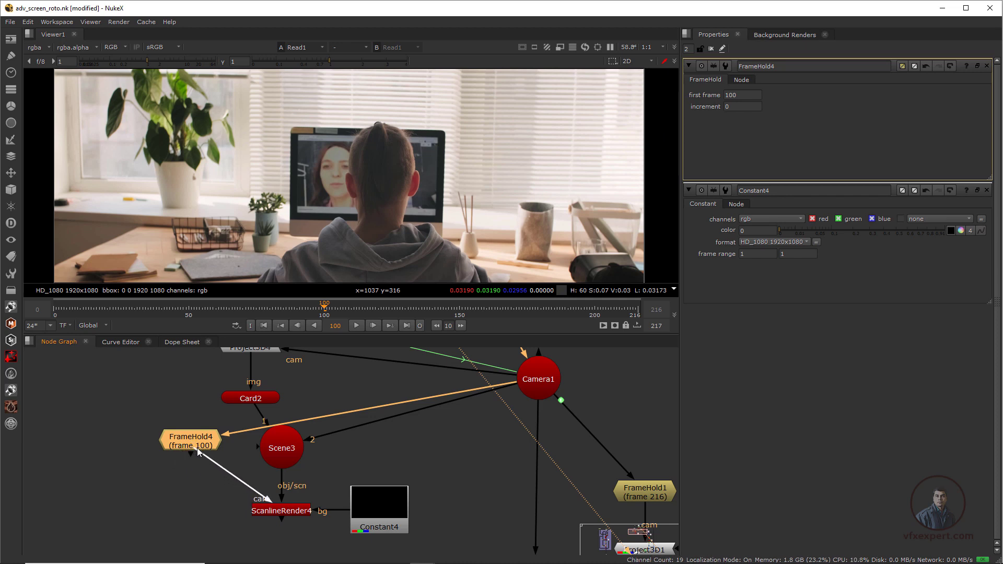
ctrl+click(237, 477)
drag(239, 479, 191, 510)
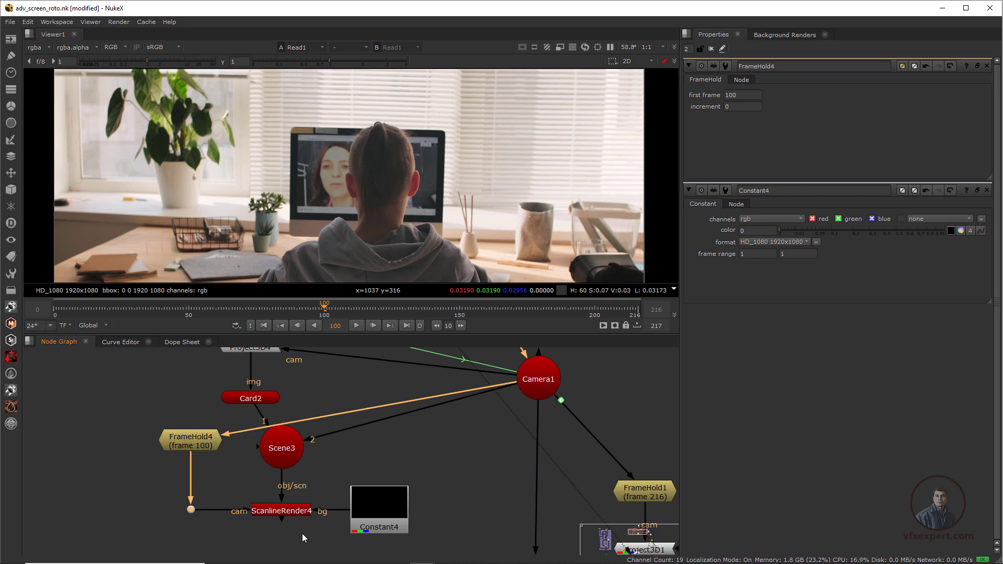
click(284, 511)
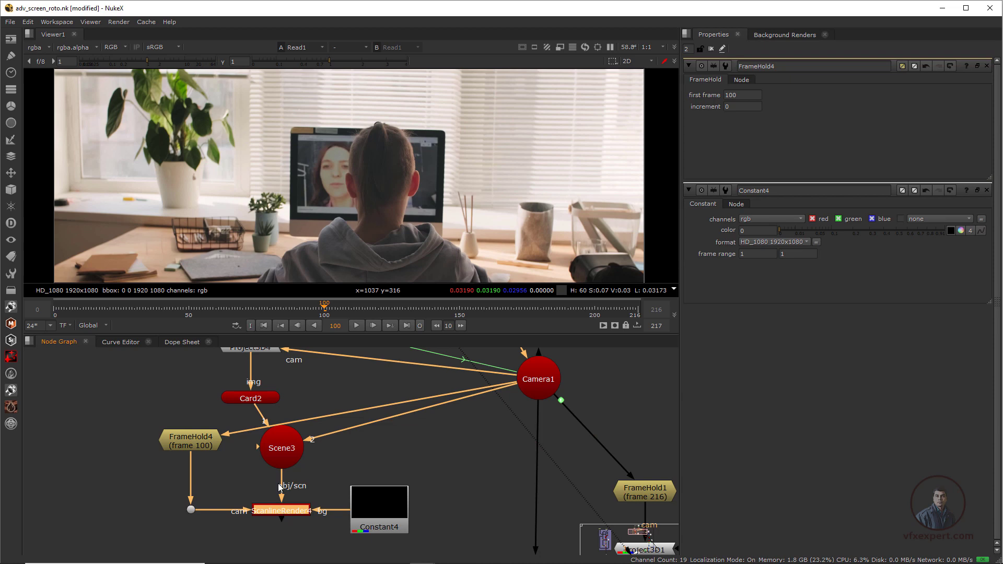
Step: View ScanlineRender4's output, play the shot from the first frame, then stop at frame 184
key(1)
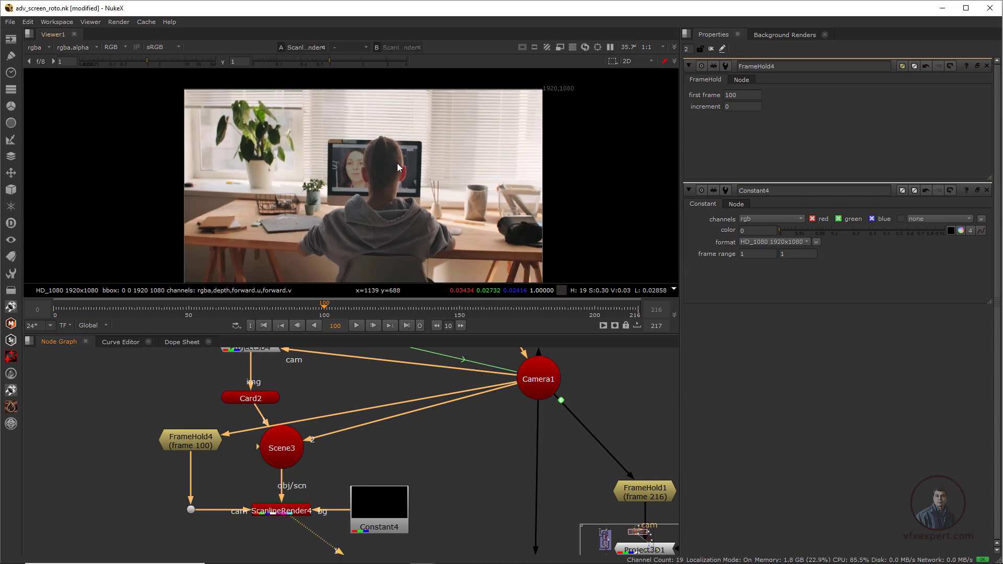
scroll(401, 205, down, 1)
click(151, 310)
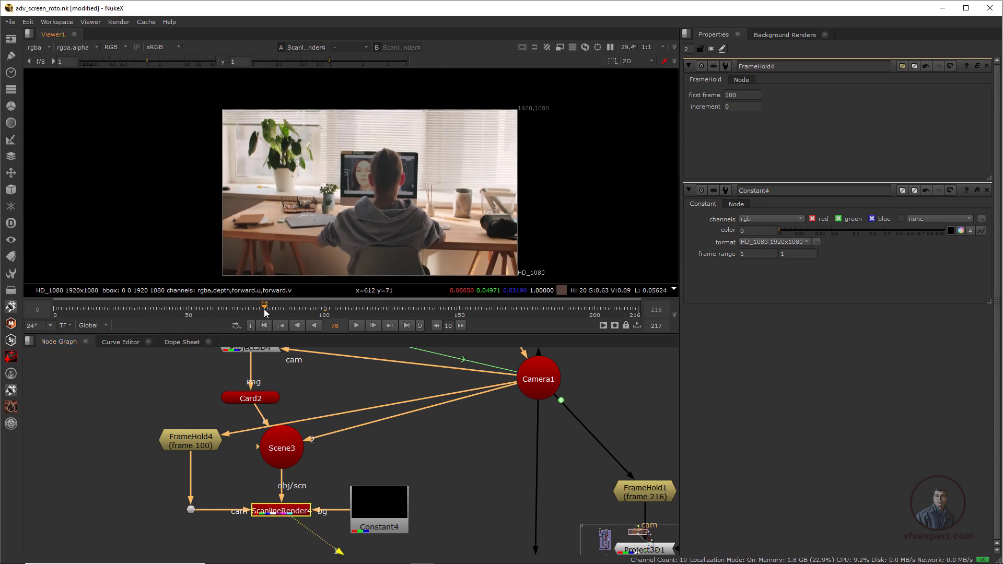
scroll(431, 189, up, 2)
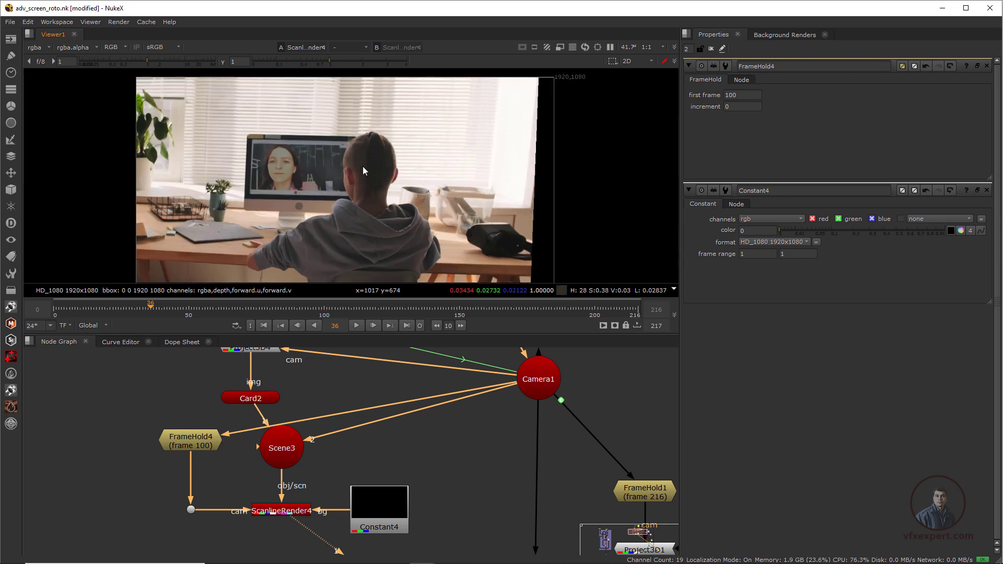
scroll(371, 160, down, 2)
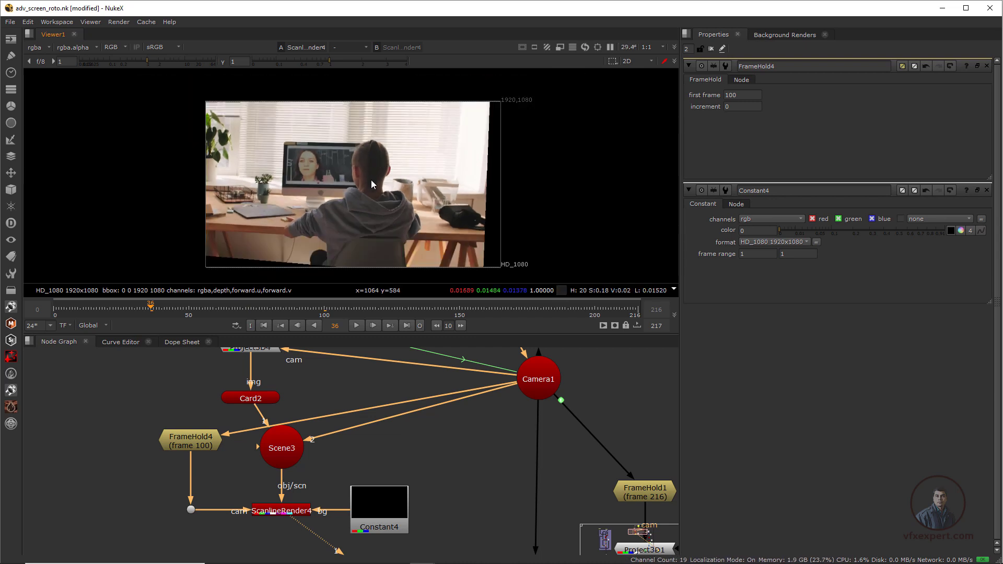
click(264, 326)
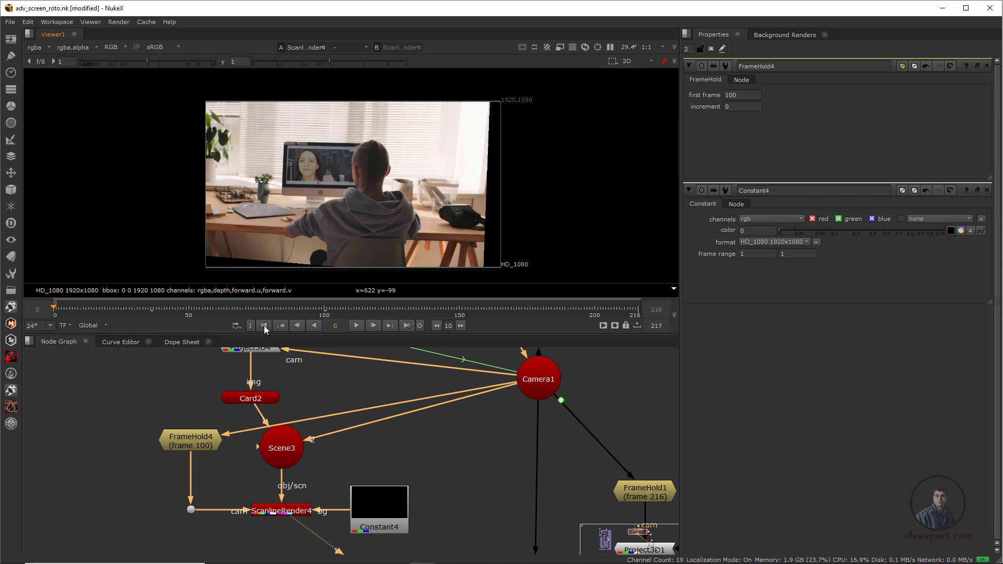
click(355, 325)
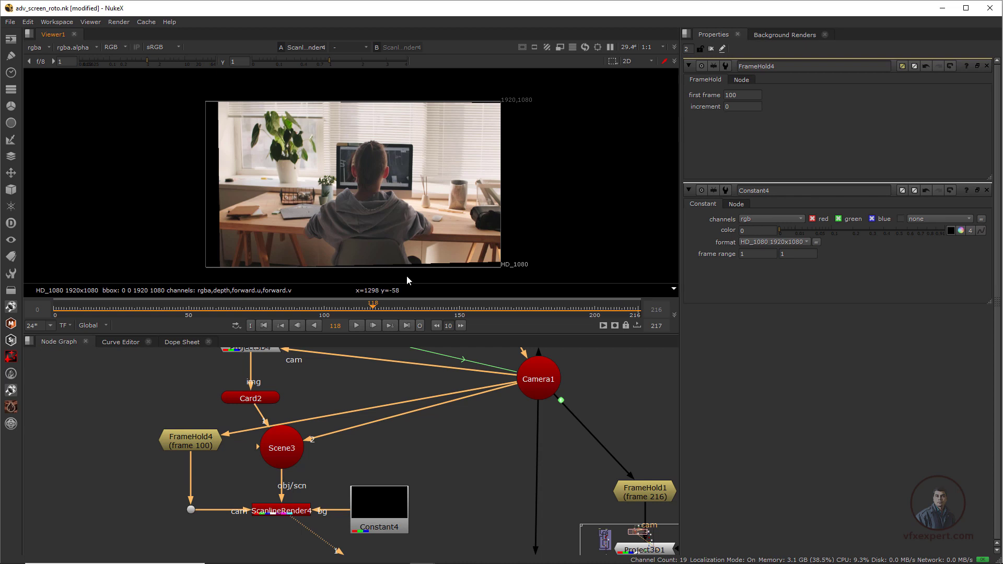
drag(400, 309, 549, 306)
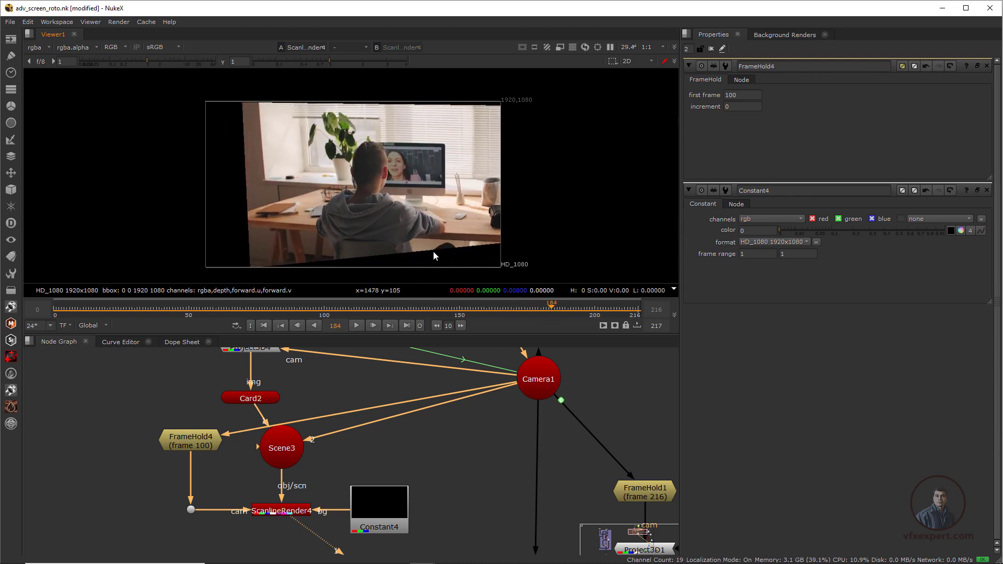
Step: Try Card2's uniform scale slider, leaving it at 1, and check frames 104, 177 and 112
double_click(268, 400)
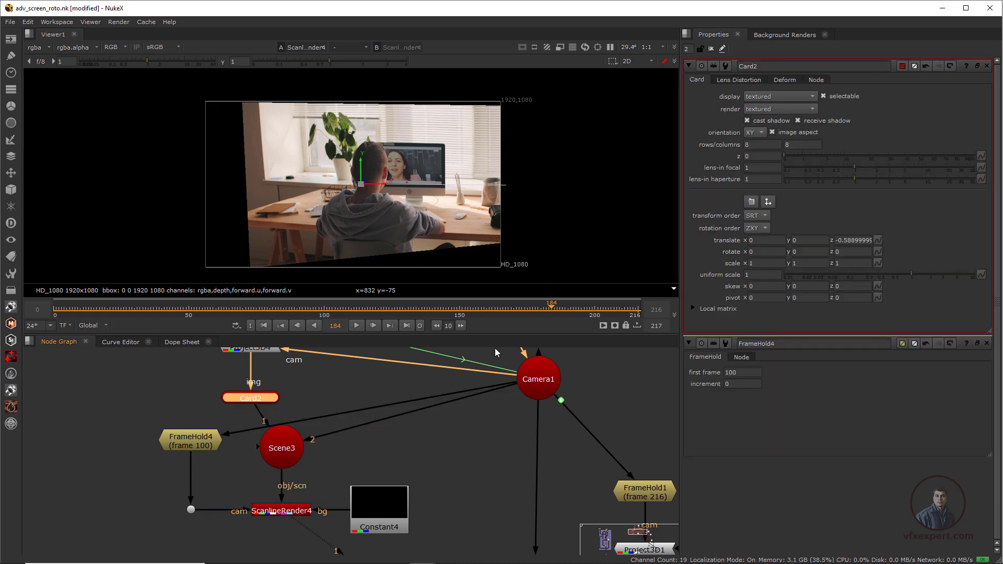
mouse_move(911, 274)
mouse_down()
mouse_move(925, 278)
mouse_move(813, 284)
mouse_move(914, 287)
mouse_up()
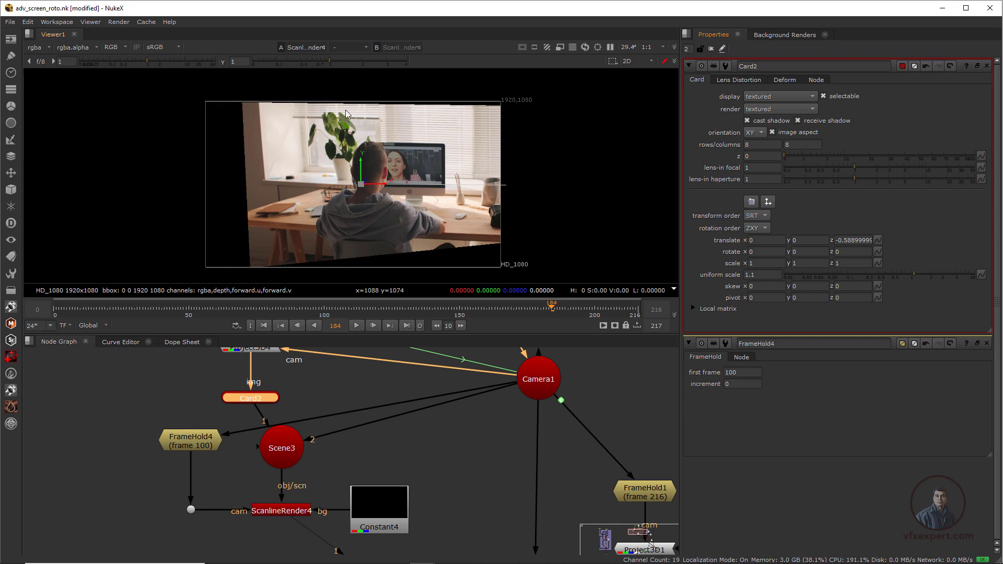
click(335, 309)
drag(335, 308, 532, 309)
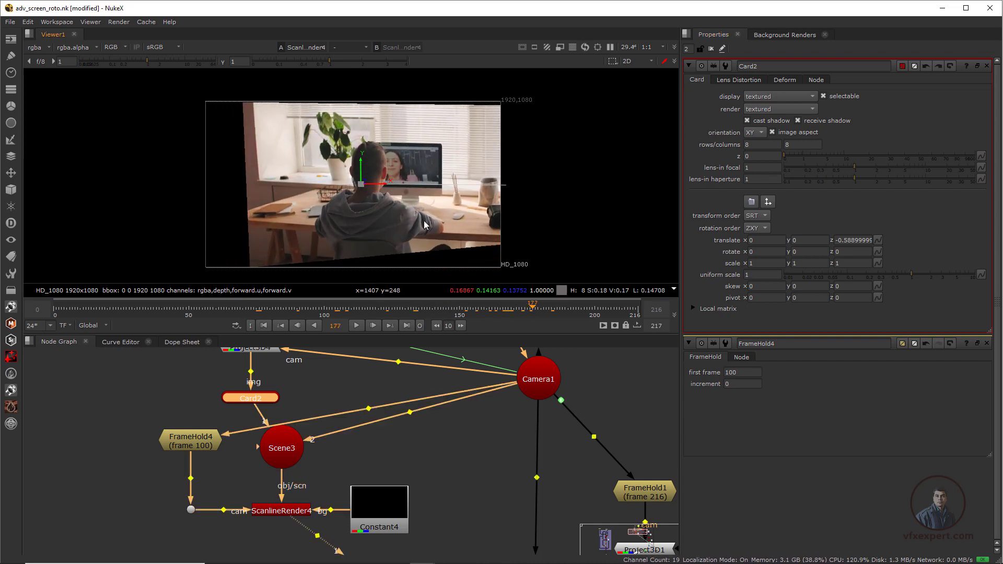
drag(436, 310, 362, 312)
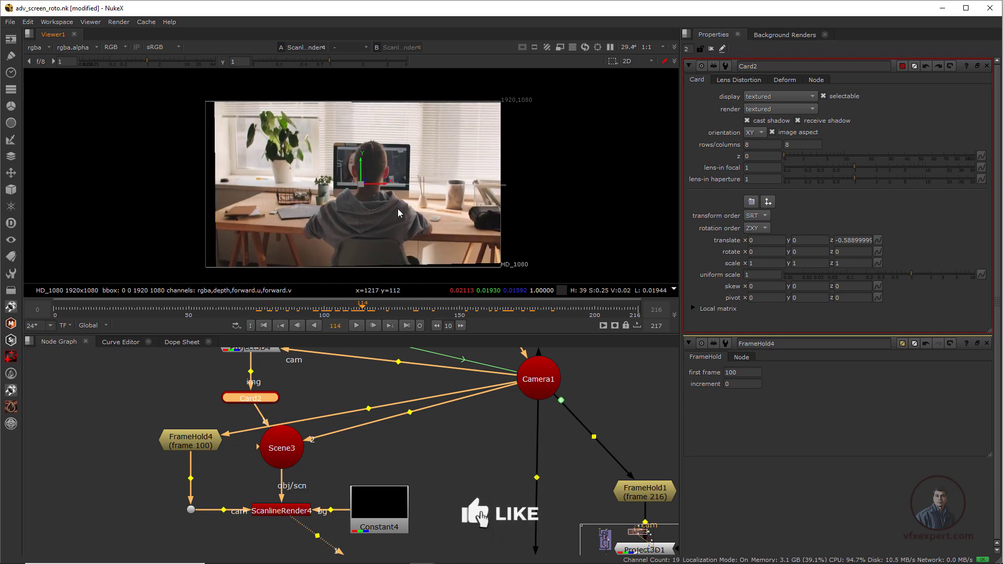
Step: Pan the Node Graph to ScanlineRender4, then select and deselect it
scroll(346, 155, up, 4)
scroll(346, 156, up, 2)
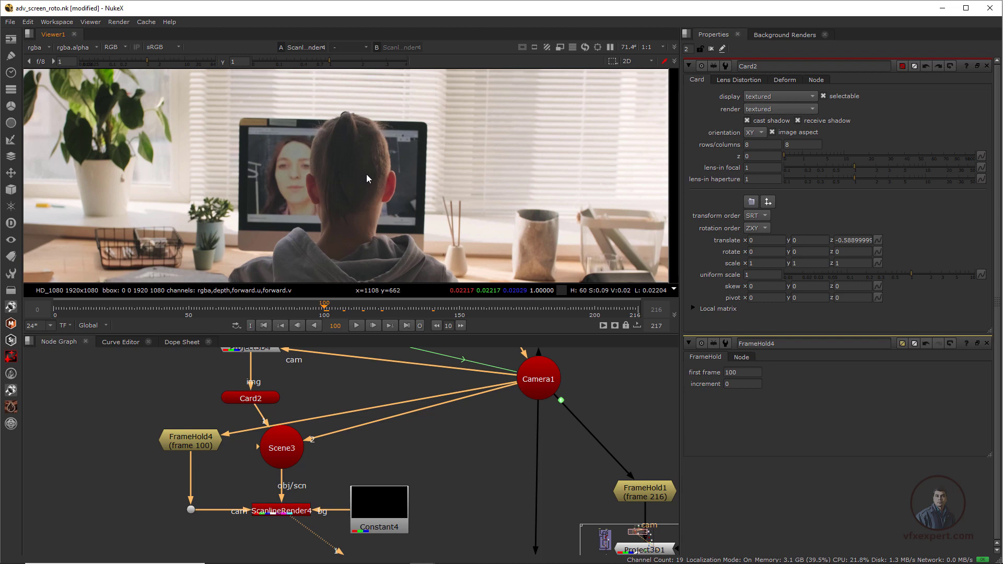
scroll(369, 178, down, 1)
middle_drag(364, 483, 332, 411)
click(262, 440)
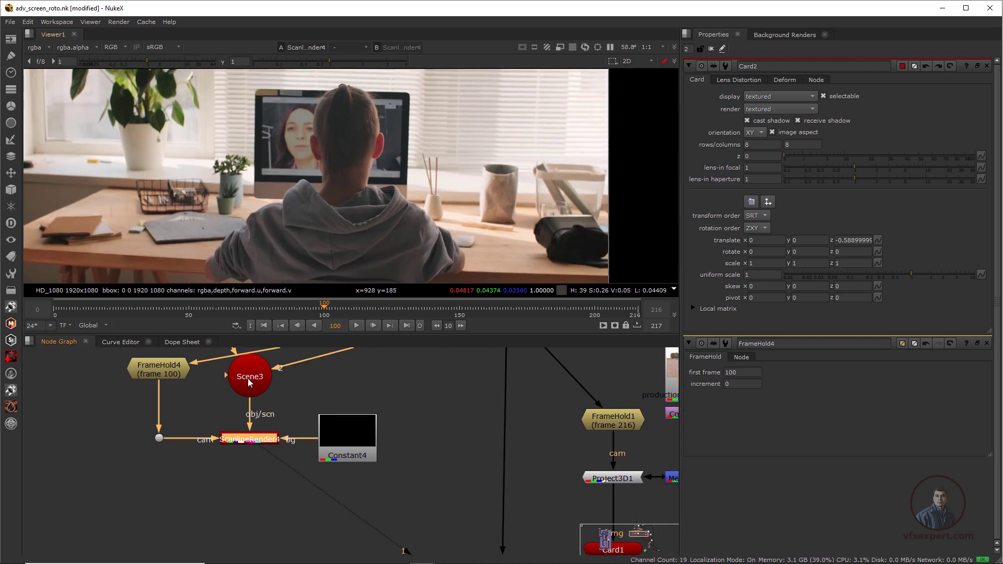
click(249, 483)
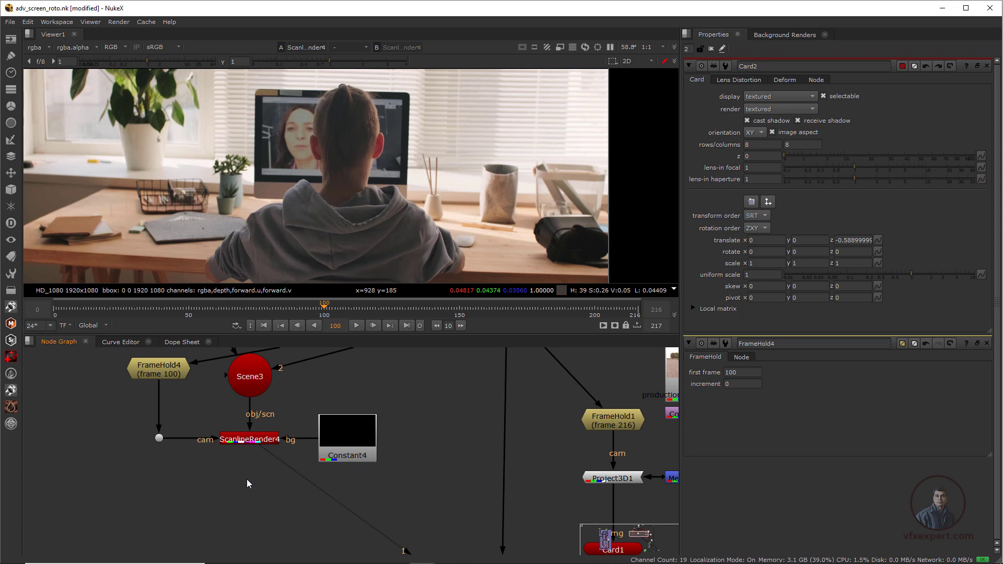
Step: Create Roto2 below ScanlineRender4, with its bg input connected, and view it in viewer 1
key(o)
drag(247, 478, 249, 441)
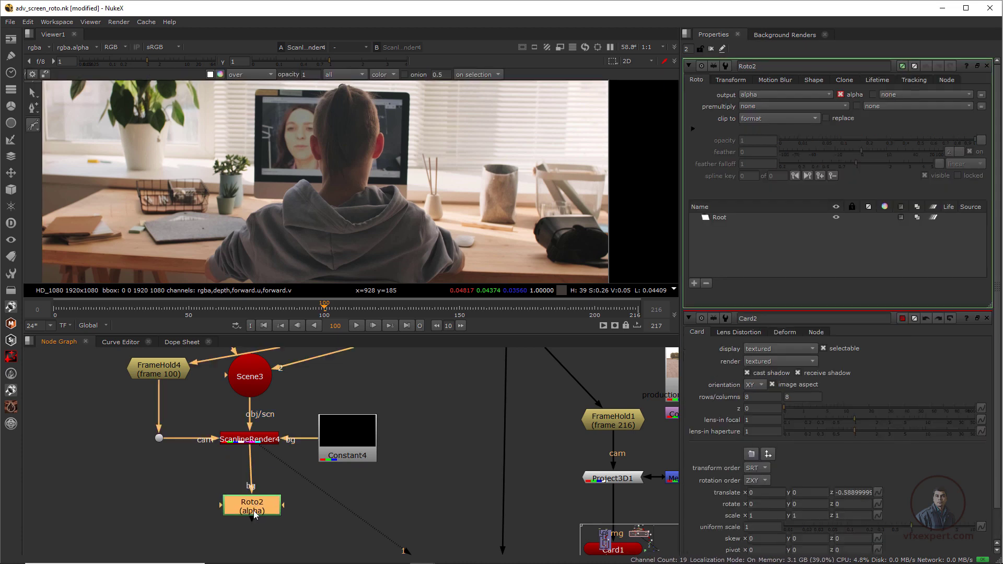
drag(255, 494, 259, 496)
key(1)
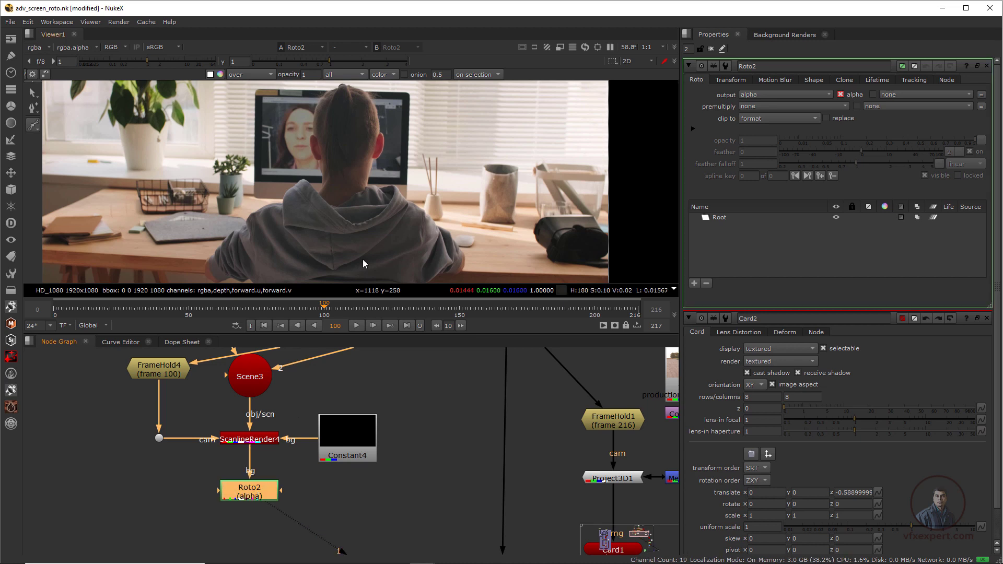
Step: Zoom in on the person's head and select the Bezier drawing tool
scroll(354, 138, up, 1)
scroll(372, 162, down, 1)
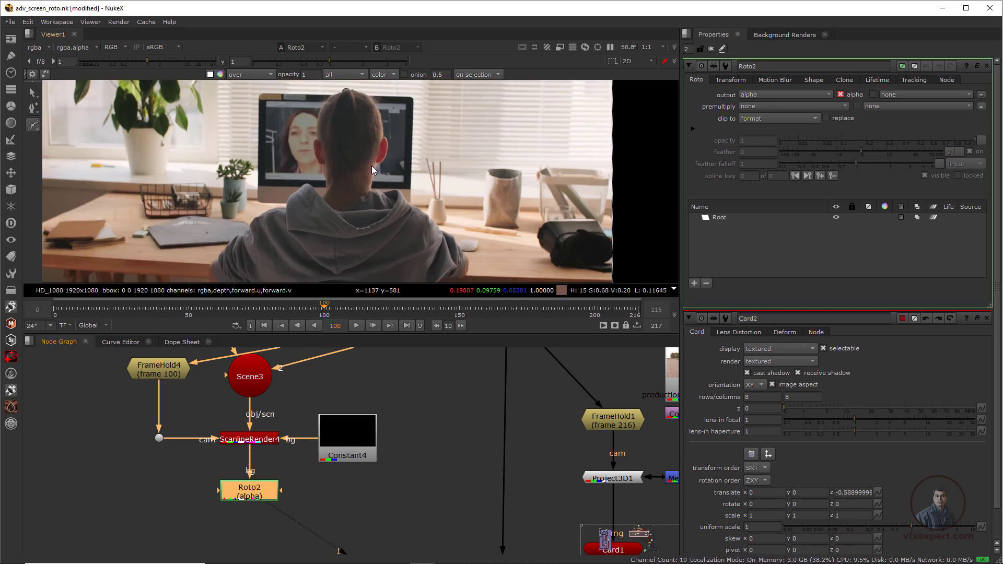
middle_drag(375, 164, 362, 188)
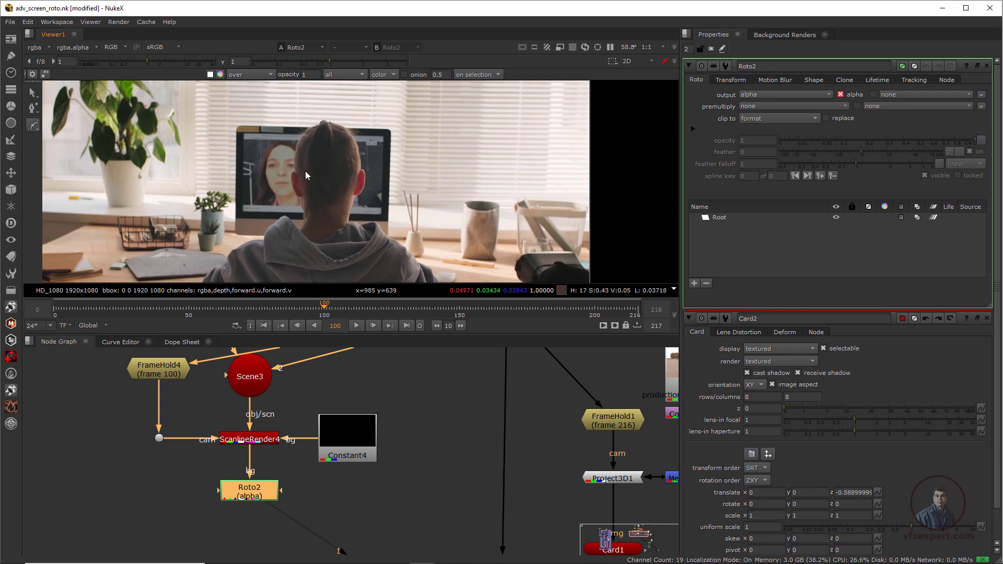
scroll(302, 182, up, 2)
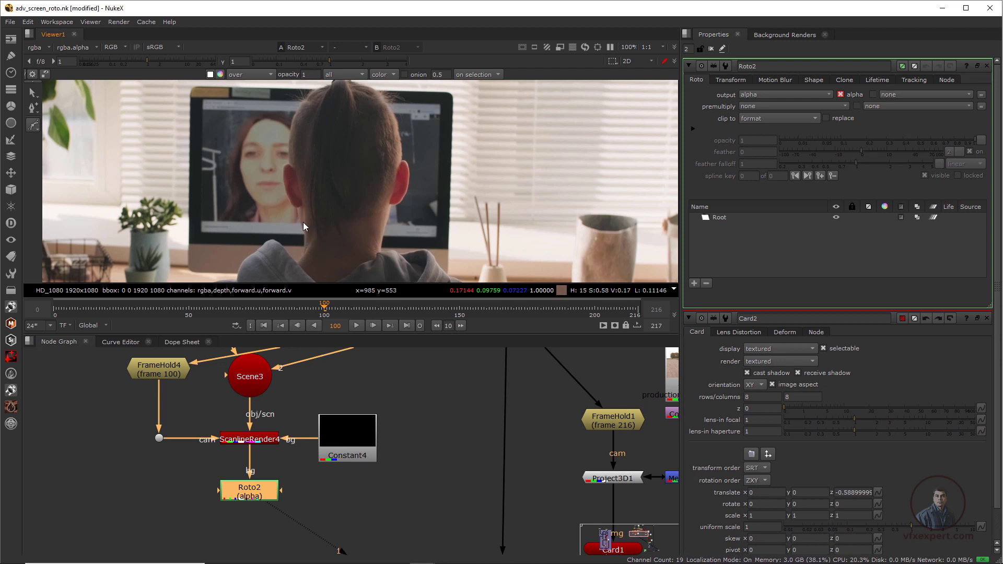
scroll(346, 212, down, 2)
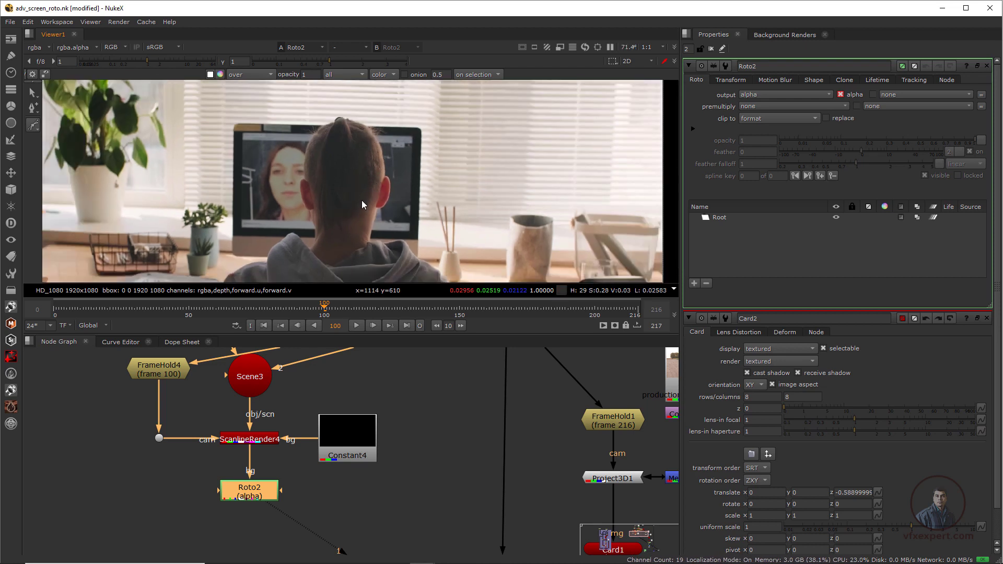
scroll(336, 204, up, 1)
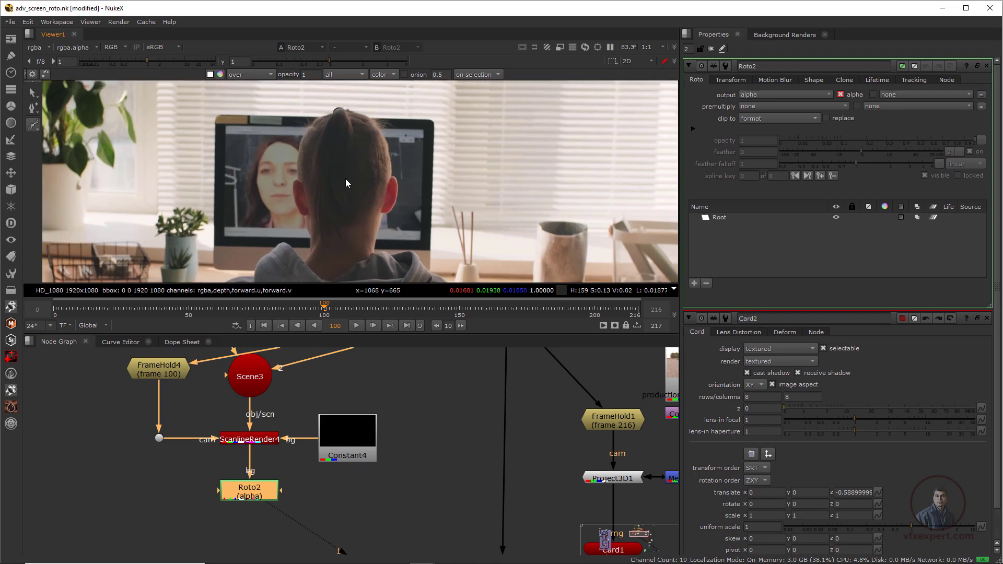
drag(31, 128, 63, 129)
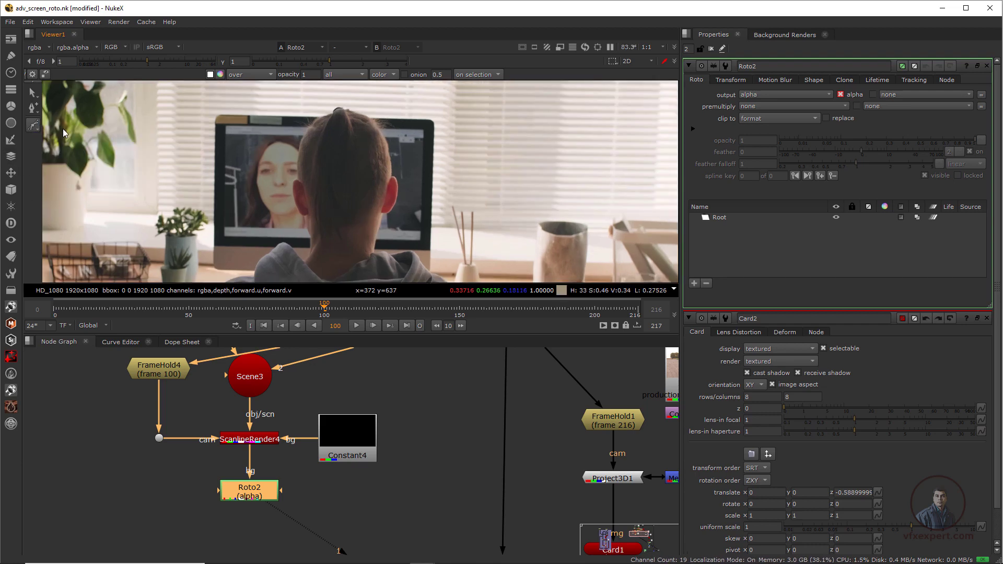
scroll(359, 226, up, 1)
scroll(309, 249, up, 2)
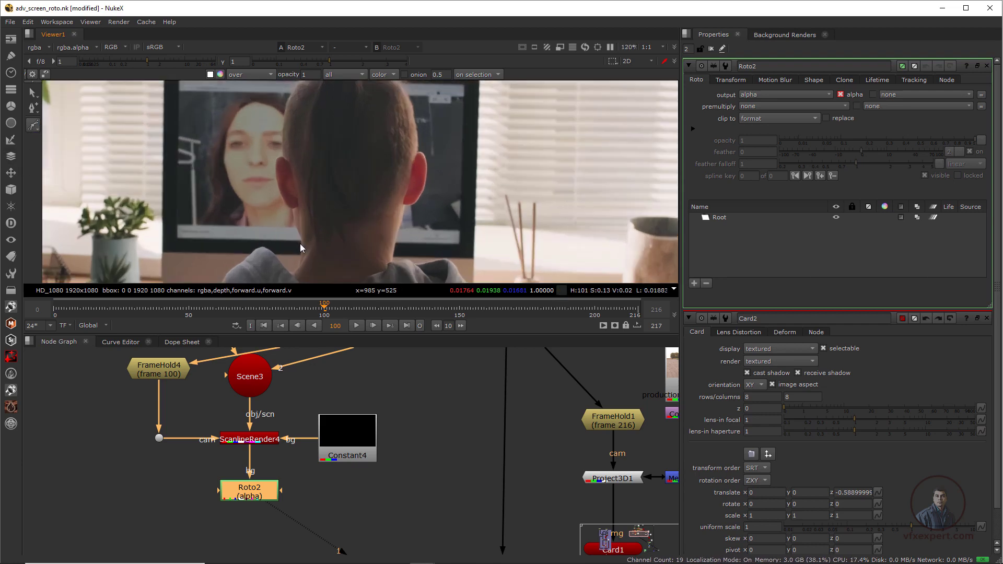
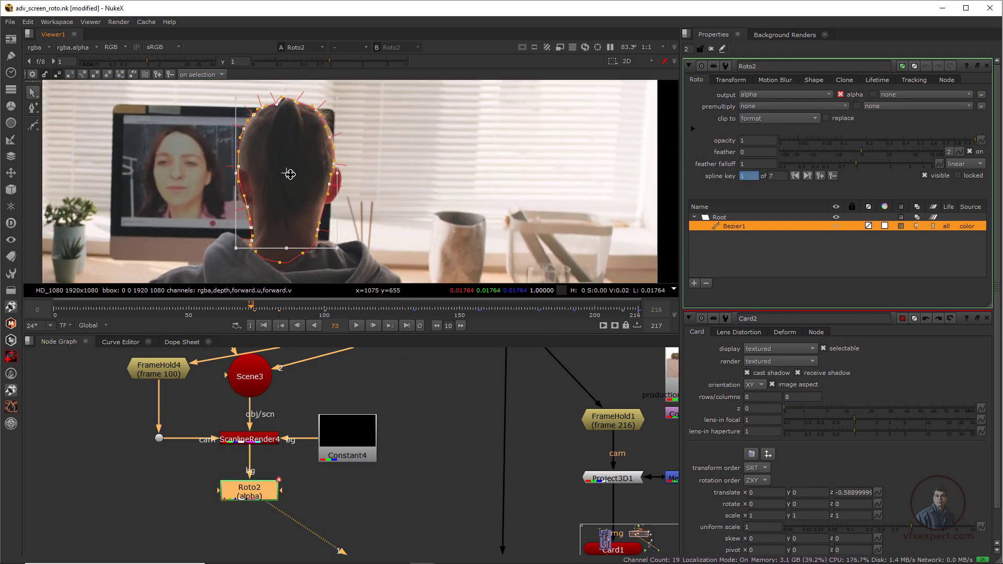
Step: Key the head shape's opacity at 1 on frame 18 and 0 on frame 17, then view the alpha
click(295, 180)
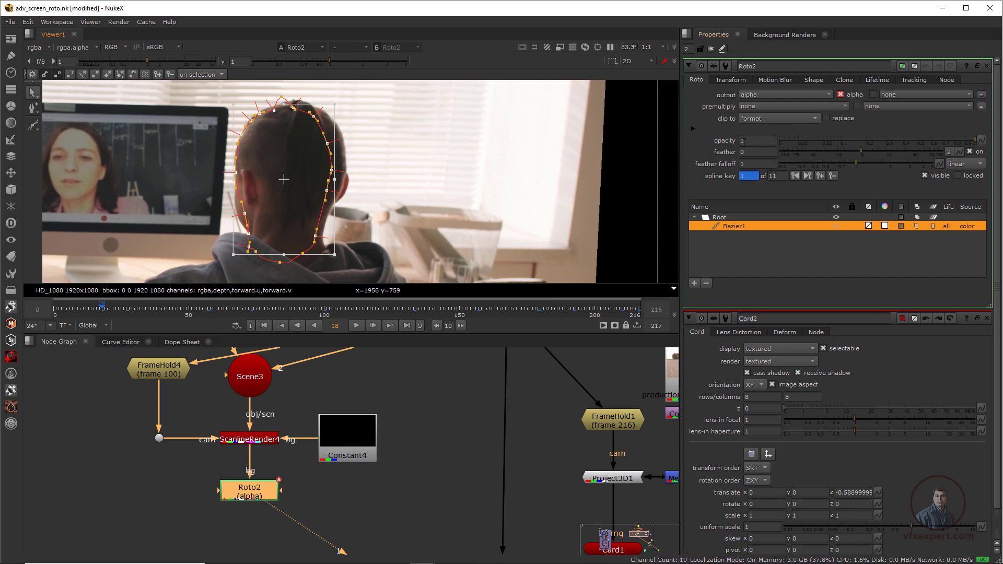
click(980, 139)
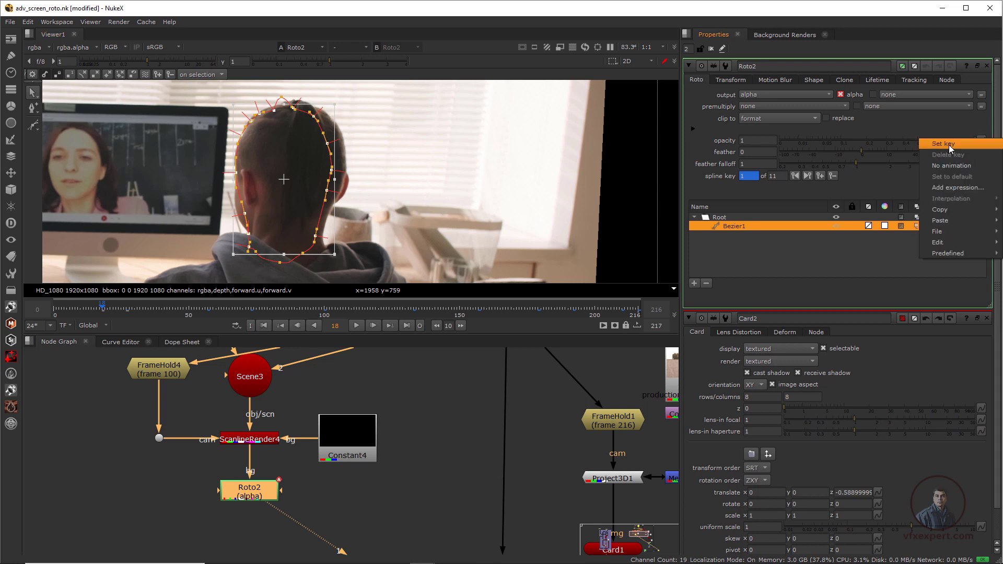
click(949, 145)
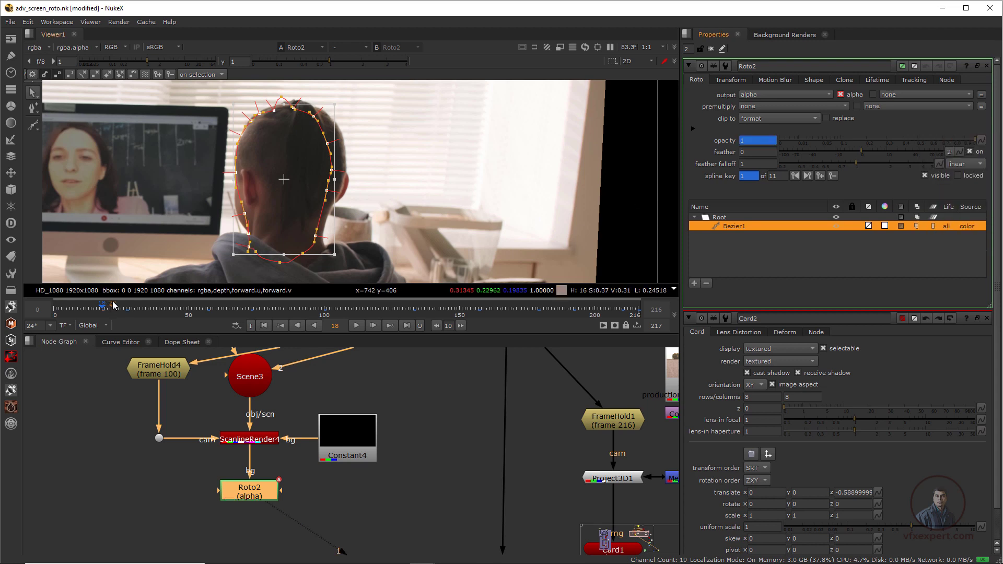
key(Left)
drag(955, 145, 959, 142)
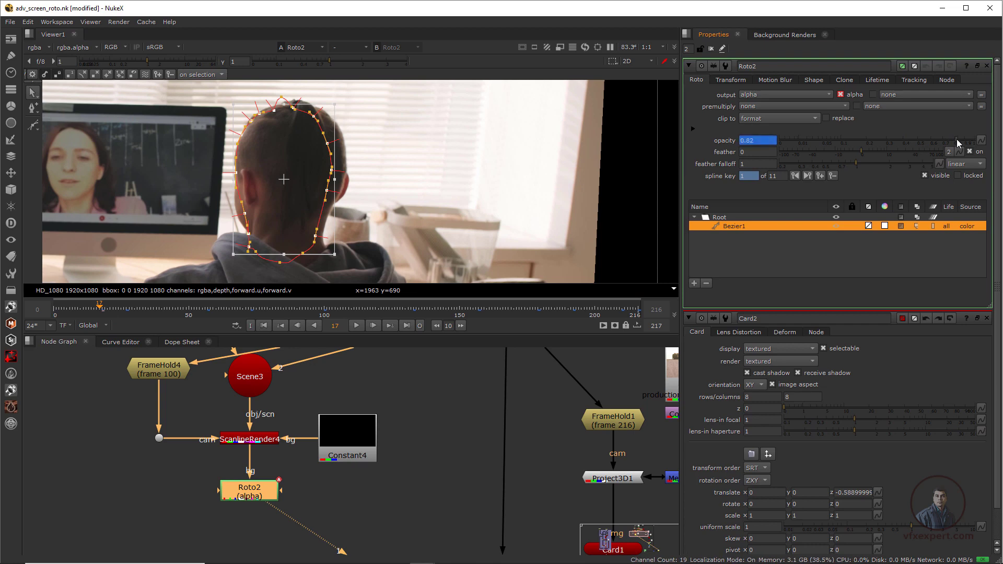
drag(807, 156, 776, 154)
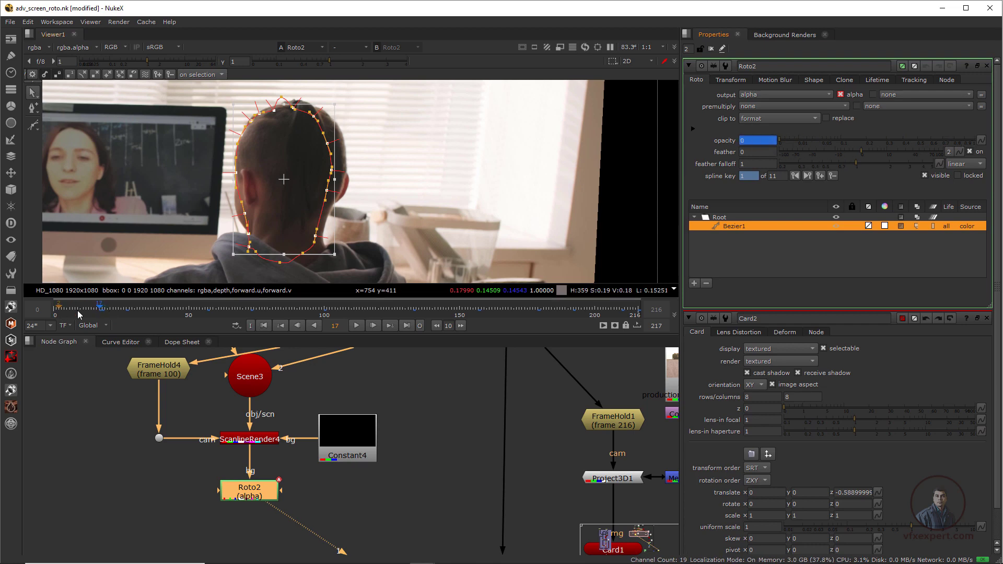
drag(106, 309, 264, 312)
scroll(336, 210, down, 2)
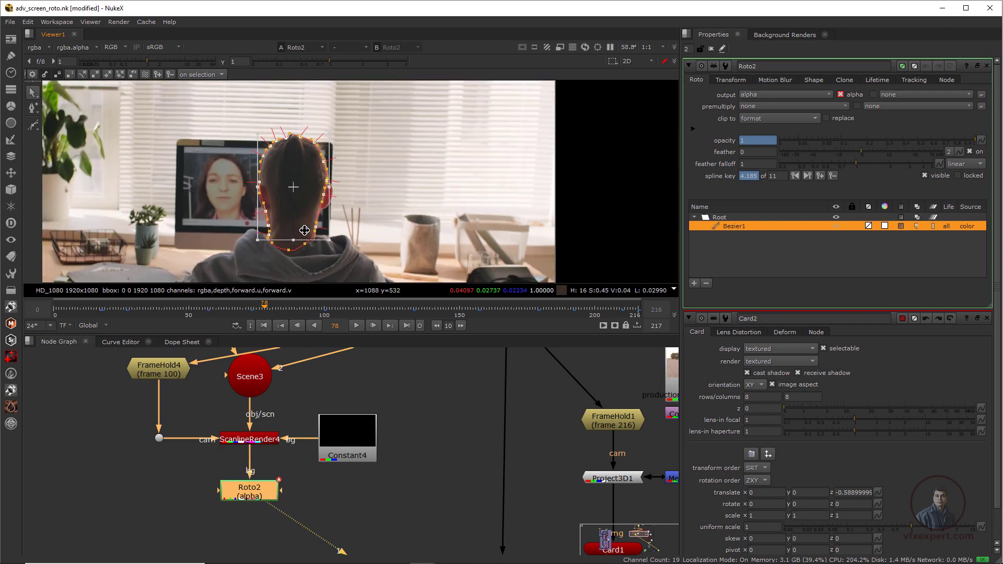
key(a)
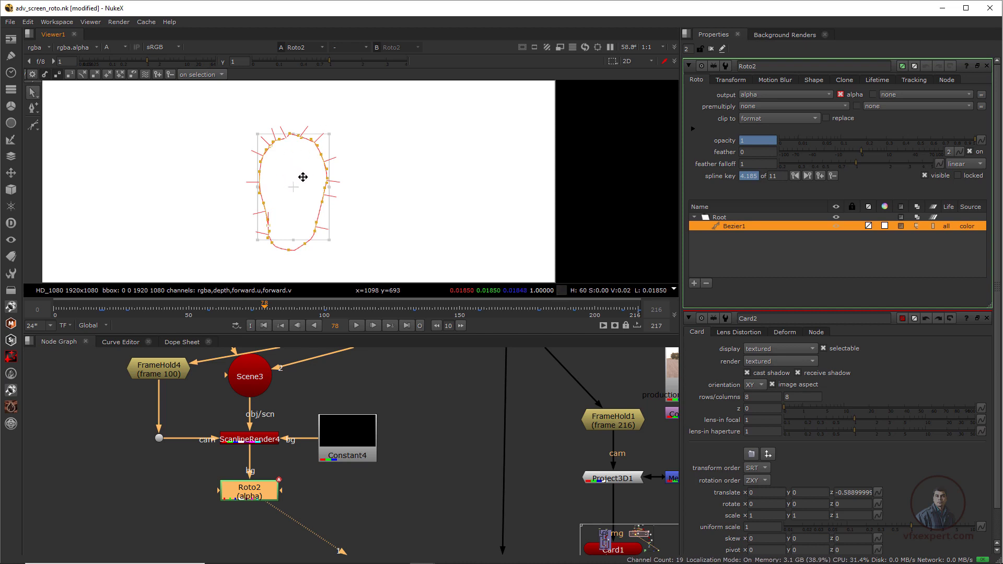
Step: Create a Shuffle2 node and insert it between ScanlineRender4 and Roto2
click(261, 443)
key(1)
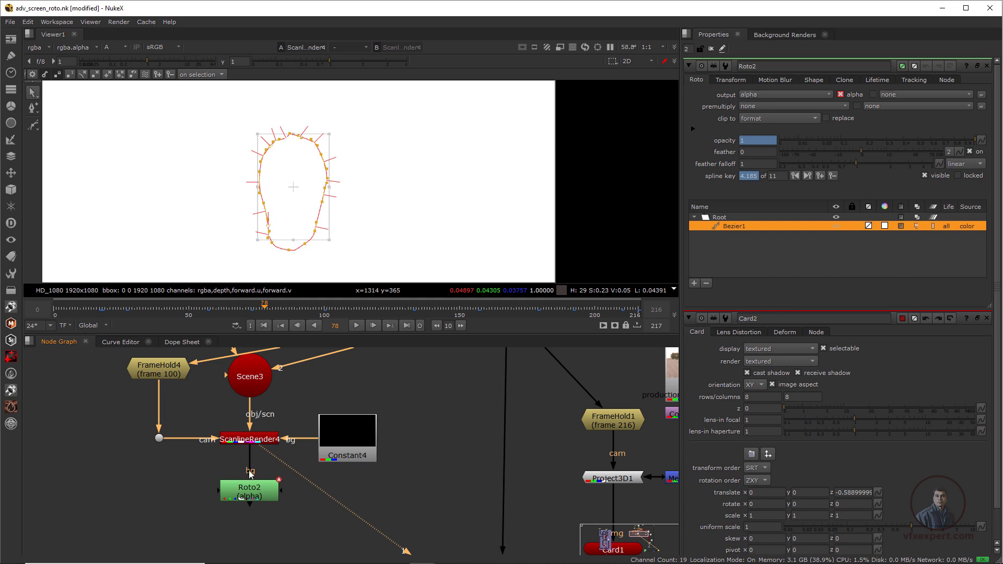
key(Tab)
text(shuffle)
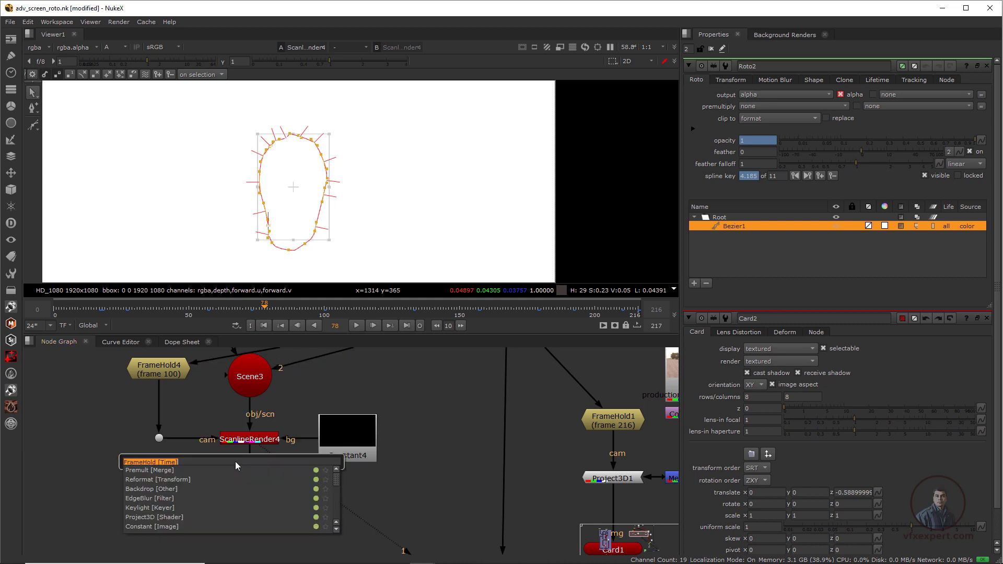
key(Return)
double_click(249, 509)
drag(234, 465, 254, 478)
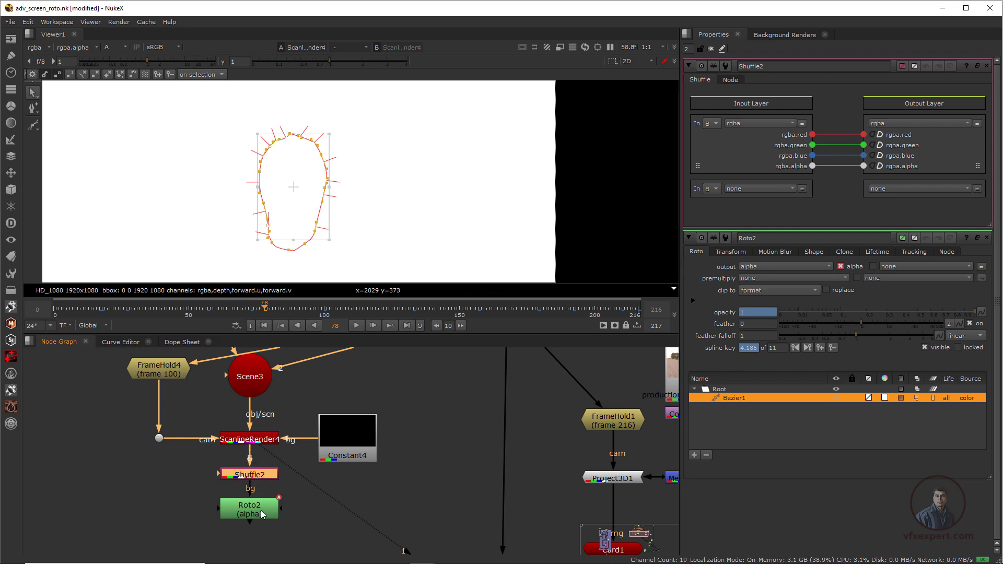
Step: Disconnect Shuffle2's rgba.alpha link so Roto2's alpha shows only the white head matte
click(256, 510)
key(1)
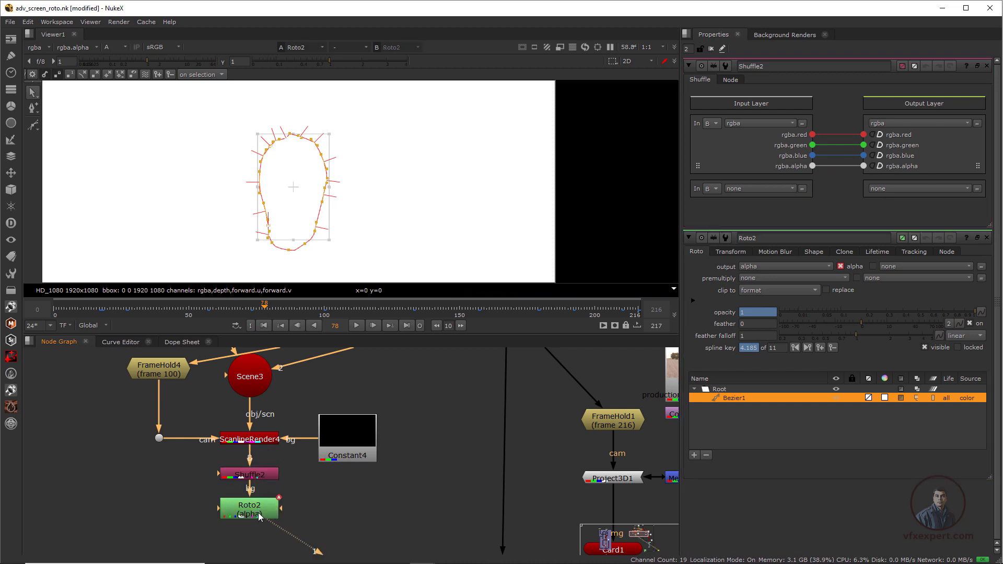
click(250, 474)
click(873, 166)
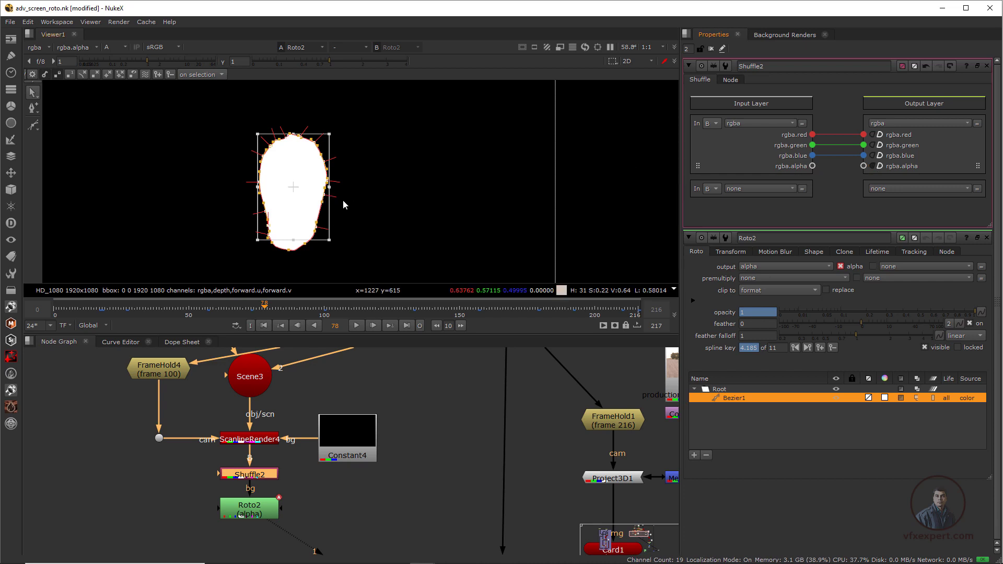
scroll(389, 184, down, 2)
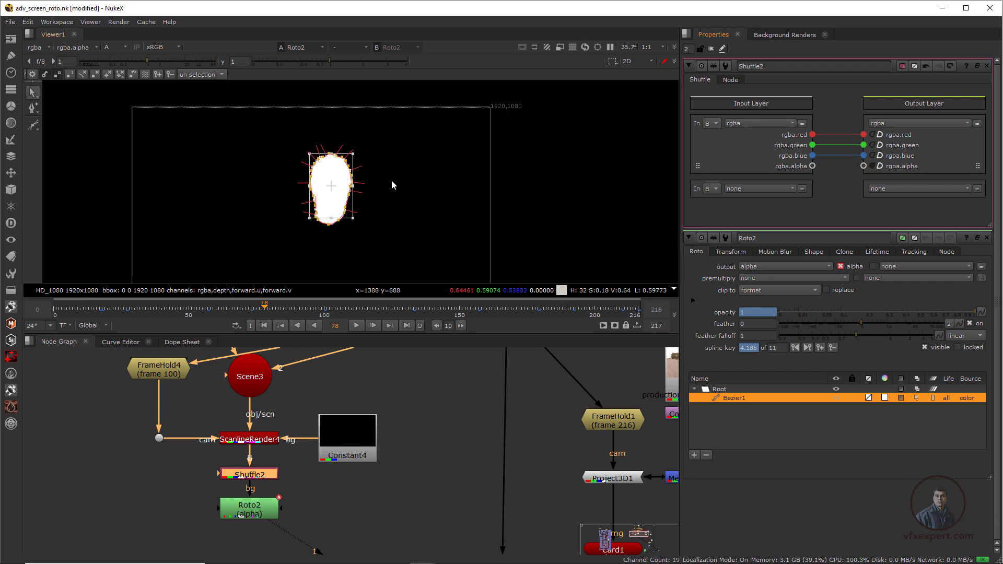
click(391, 180)
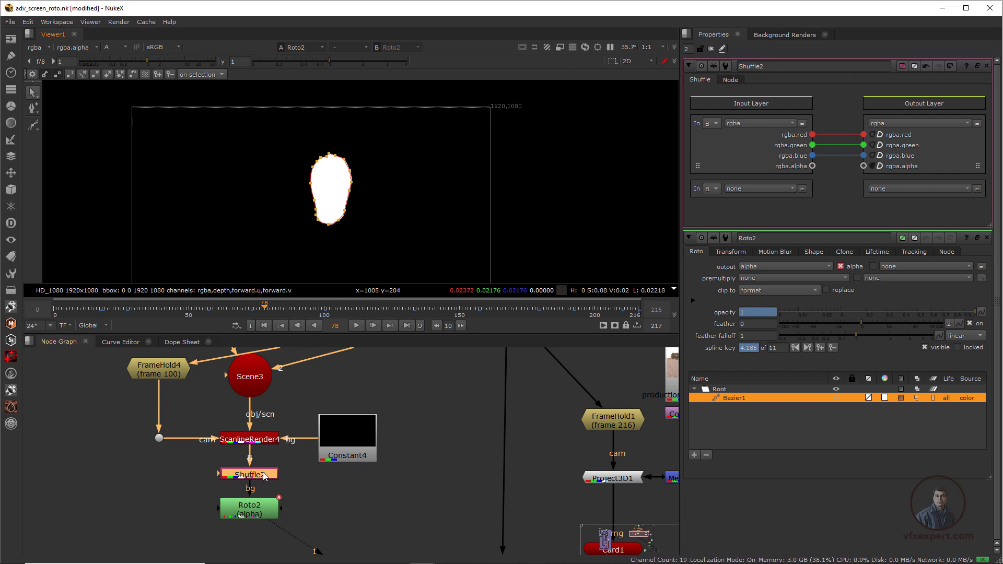
Step: Return the viewer to full colour and check the head shape at frames 87 and 116
click(414, 206)
key(a)
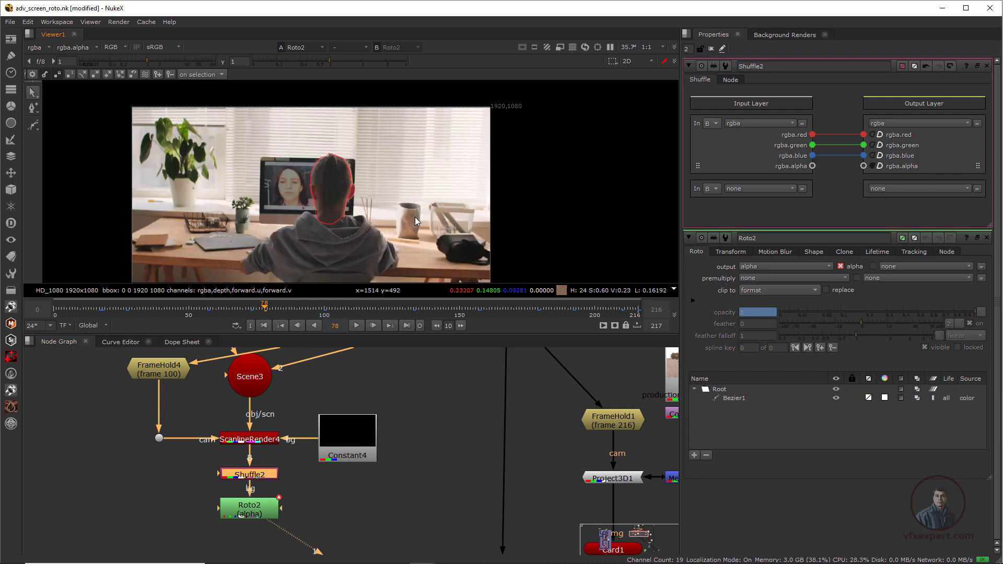
scroll(336, 184, up, 1)
scroll(342, 192, up, 1)
click(334, 206)
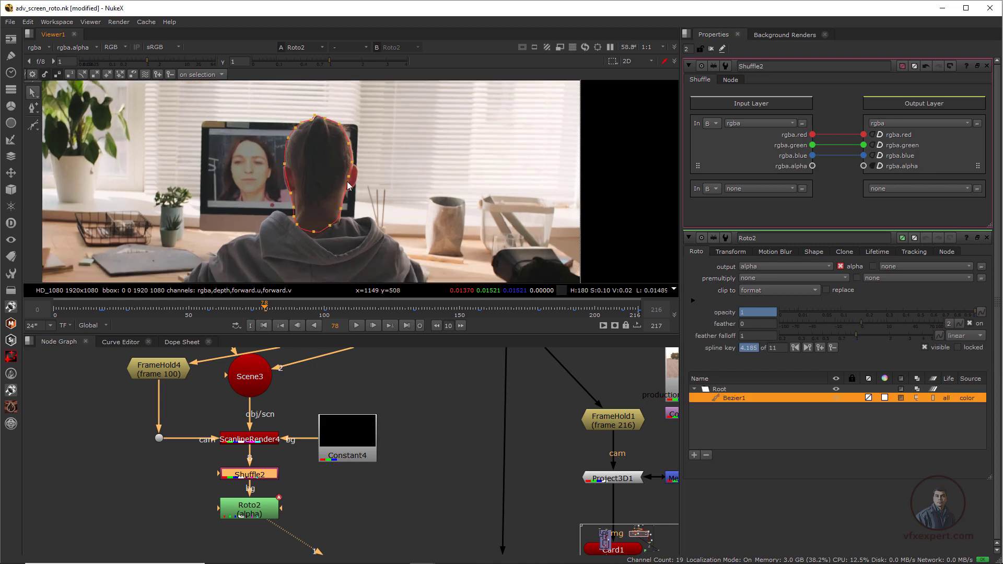
click(290, 311)
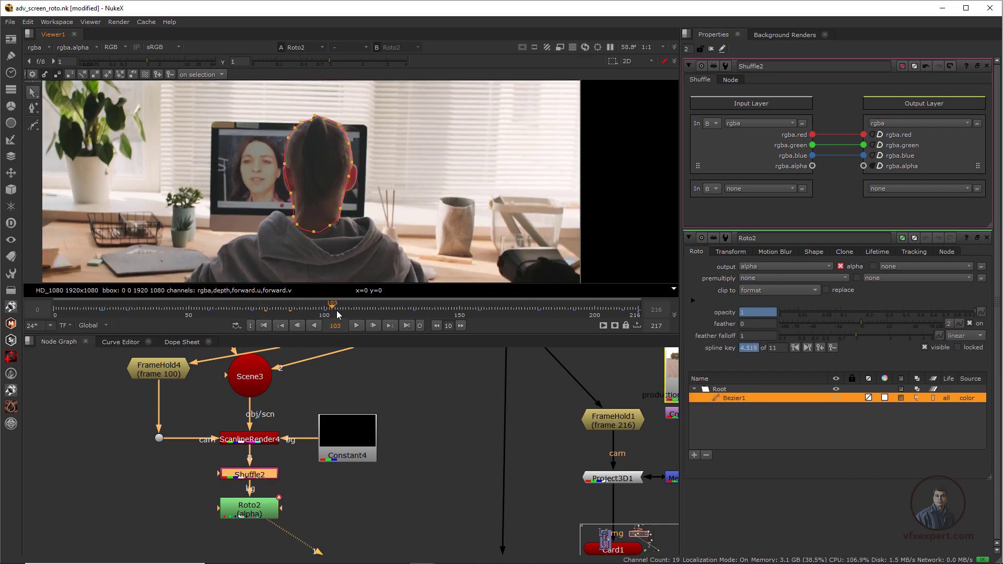
drag(337, 314, 367, 310)
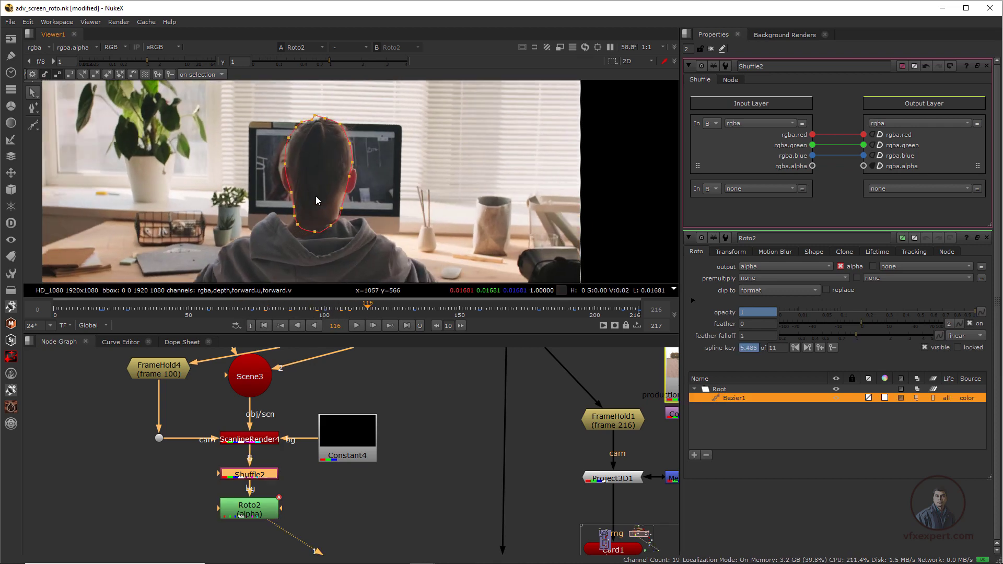
scroll(315, 196, up, 2)
scroll(318, 193, down, 2)
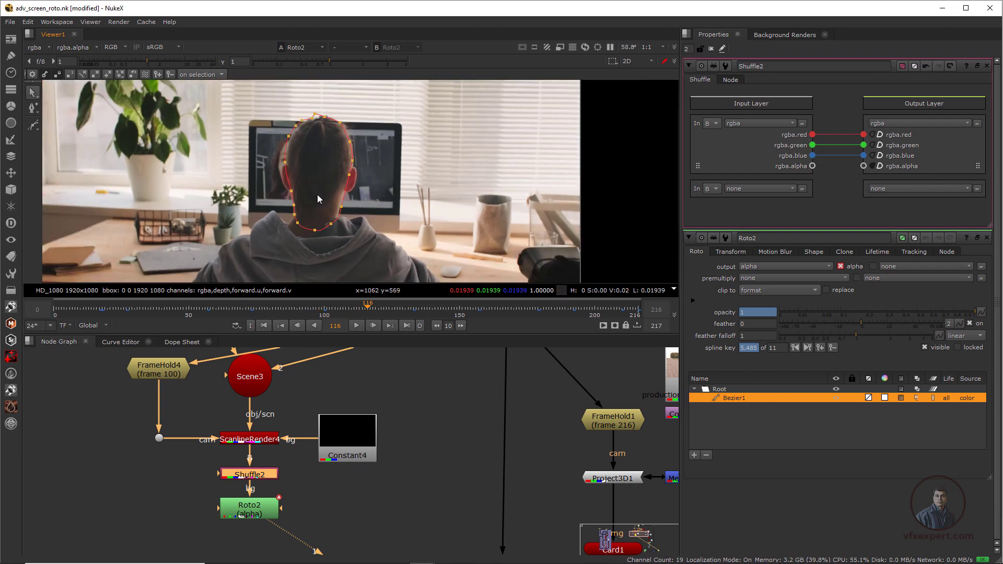
scroll(318, 195, down, 1)
Step: Enlarge the Node Graph, copy Roto3 from the character Roto backdrop, and paste it beside Roto2
drag(388, 336, 390, 280)
click(423, 386)
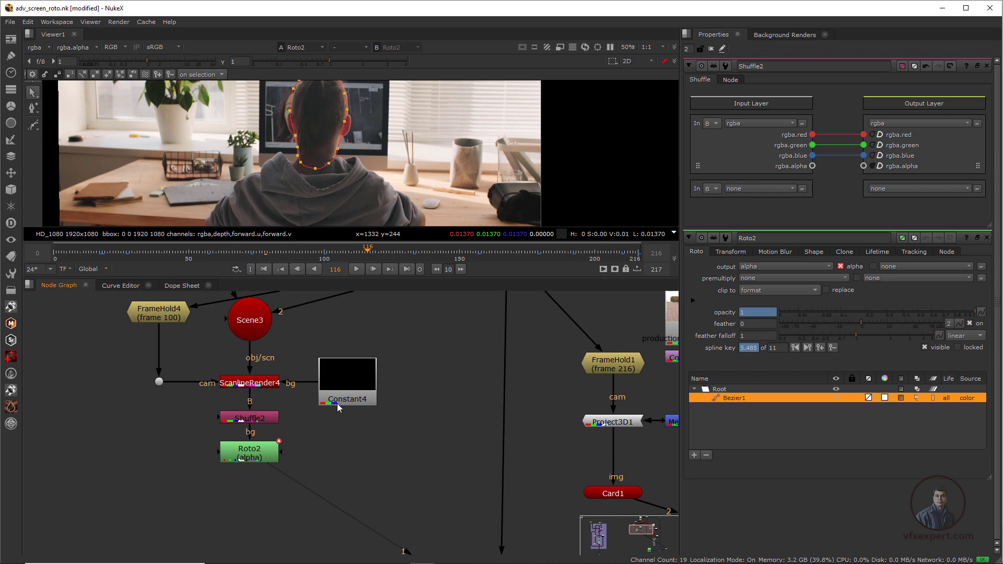
scroll(338, 406, down, 3)
middle_drag(177, 424, 384, 429)
mouse_move(180, 429)
middle_down()
mouse_move(350, 448)
mouse_move(483, 378)
middle_up()
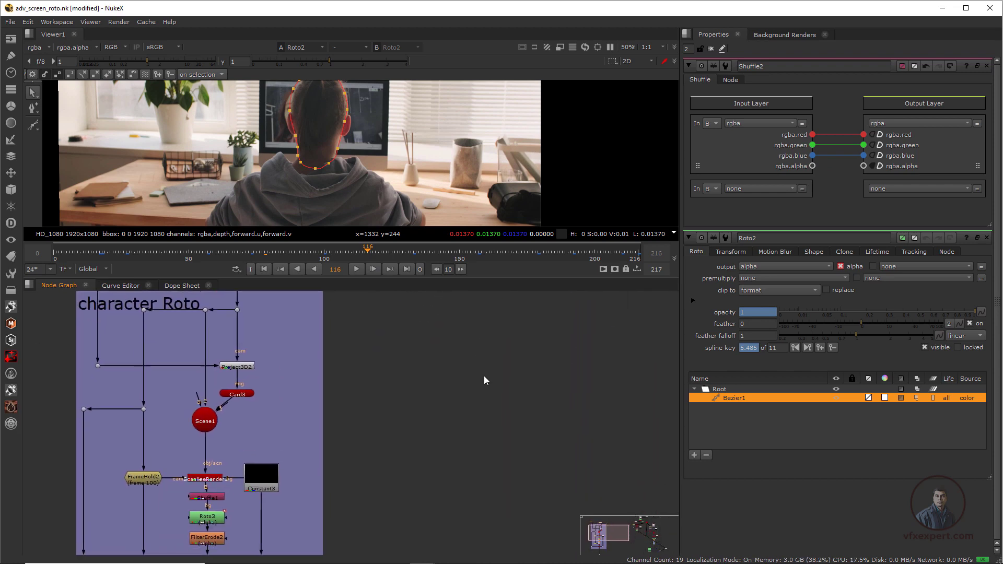
mouse_move(401, 429)
middle_down()
mouse_move(397, 387)
mouse_move(378, 391)
middle_up()
click(190, 442)
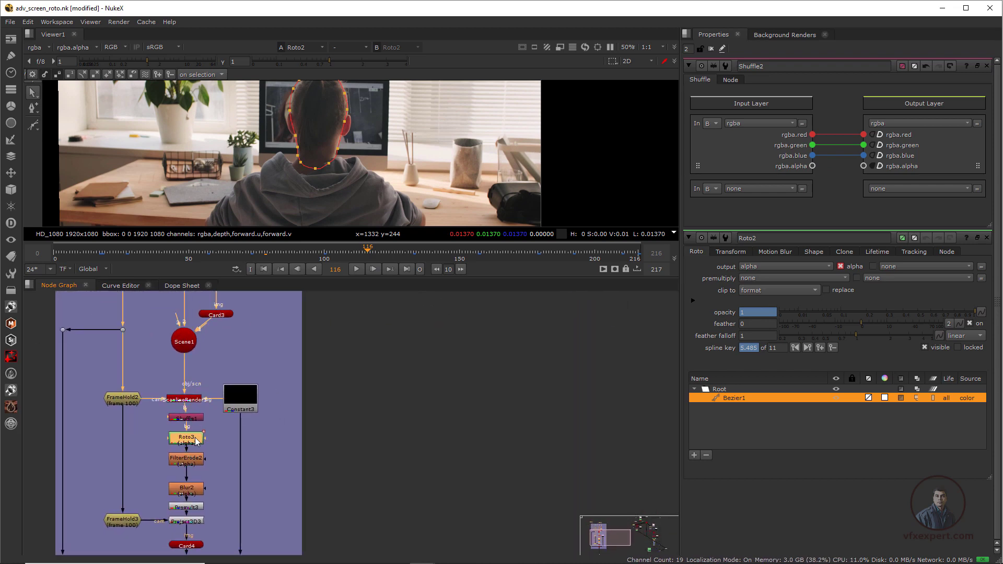
mouse_move(418, 431)
middle_down()
mouse_move(232, 434)
mouse_move(124, 418)
middle_up()
mouse_move(585, 360)
middle_down()
mouse_move(353, 402)
mouse_move(248, 404)
mouse_move(419, 460)
mouse_move(442, 488)
middle_up()
scroll(287, 447, up, 2)
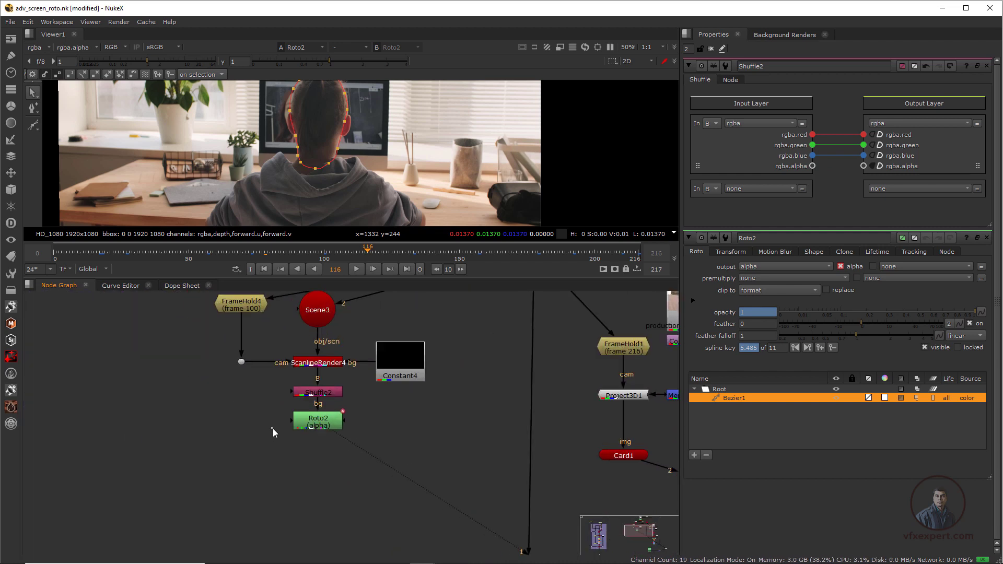
key(ctrl+v)
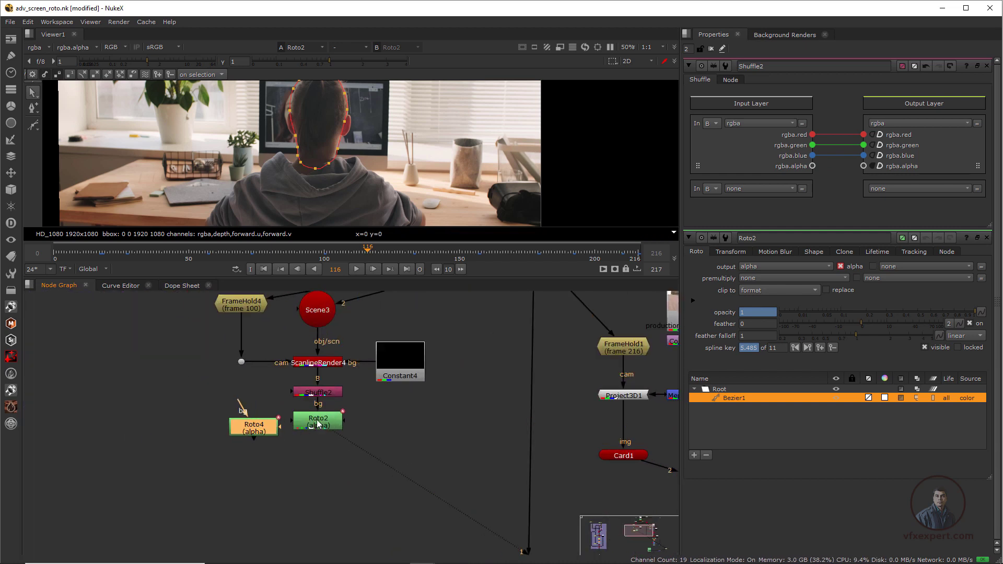
Step: Replace Roto2 with Roto4 below Shuffle2 and check its head alpha matte across frames
click(325, 428)
key(Delete)
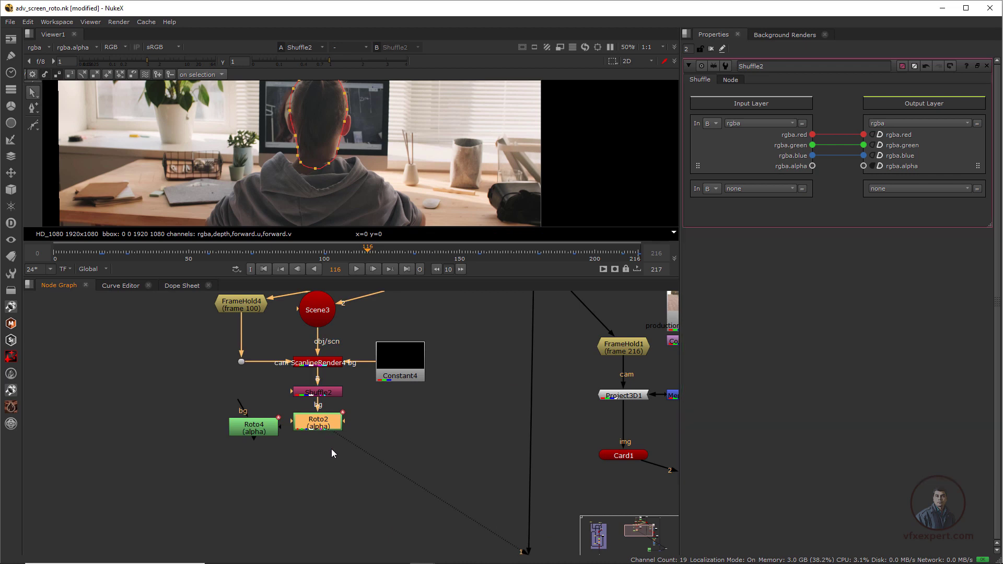
drag(271, 430, 317, 439)
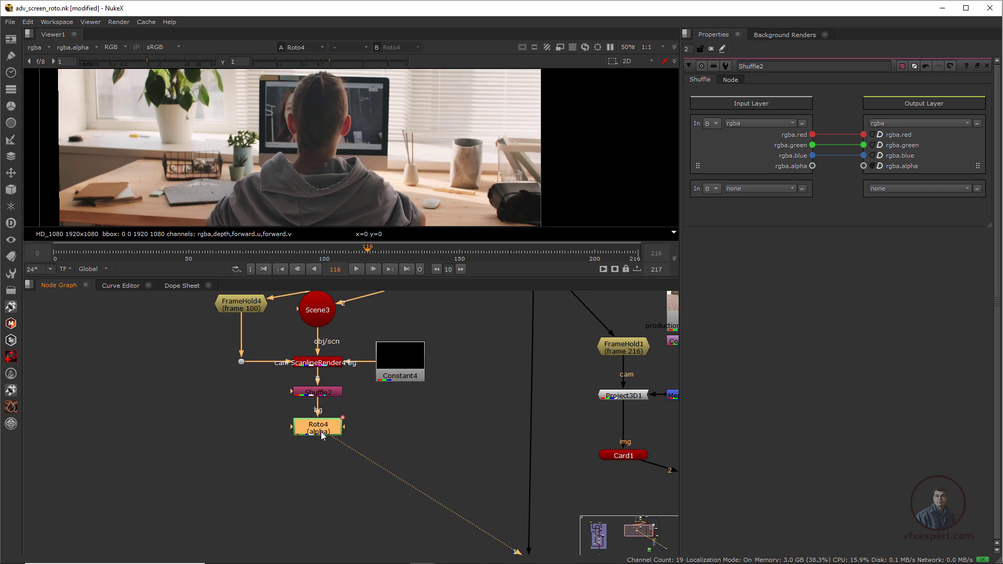
double_click(320, 431)
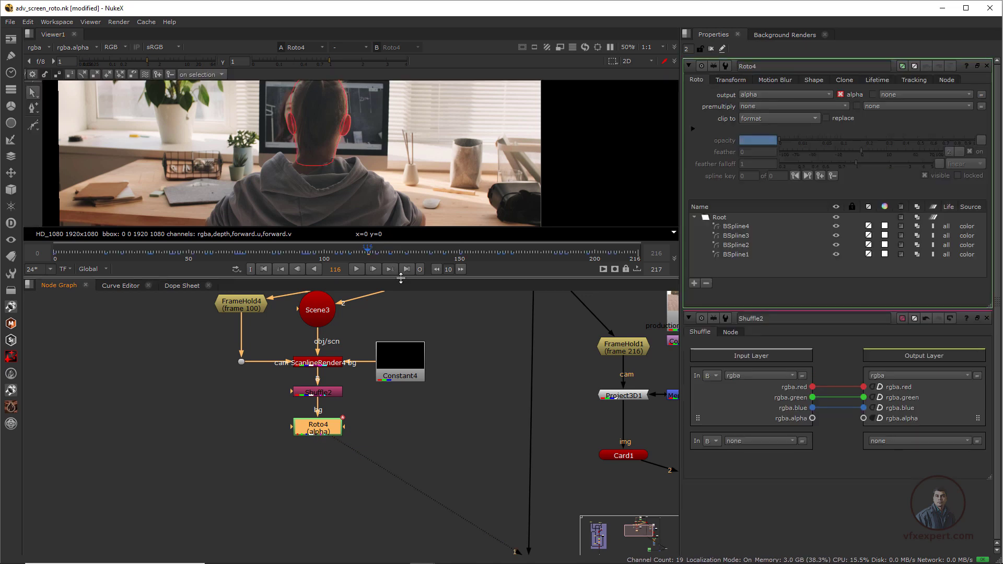
drag(400, 278, 400, 328)
key(f)
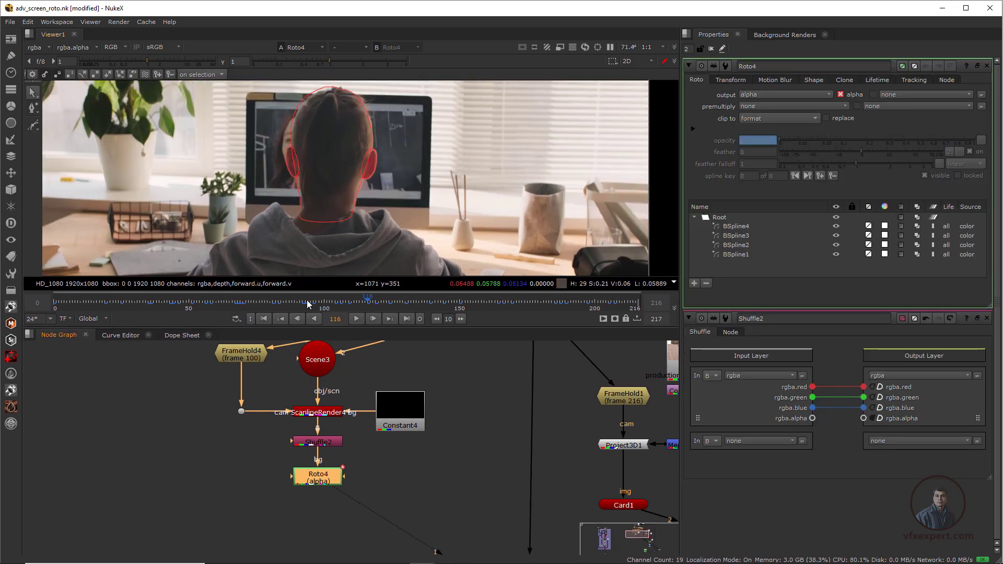
drag(331, 309, 272, 303)
scroll(429, 184, down, 4)
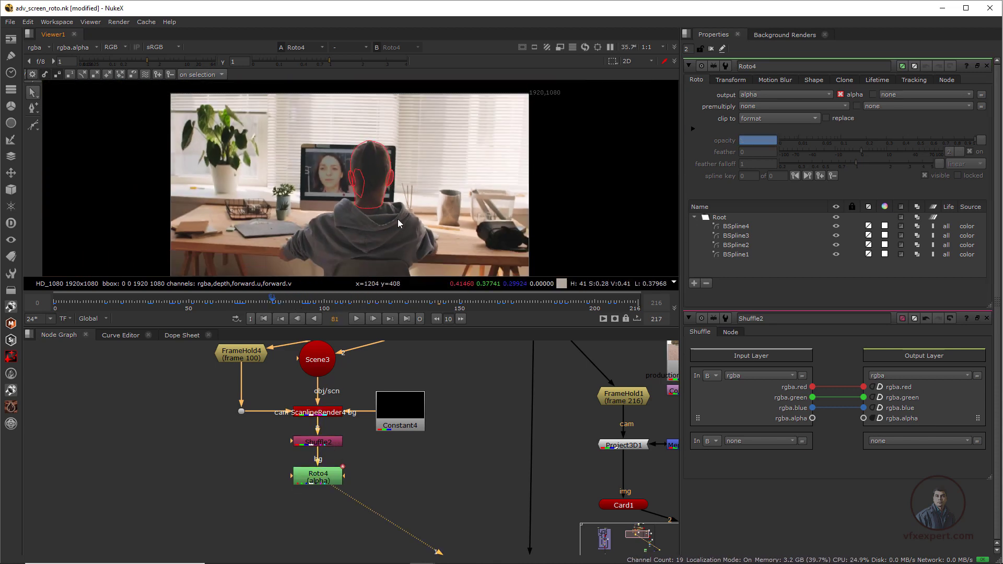
key(a)
key(a)
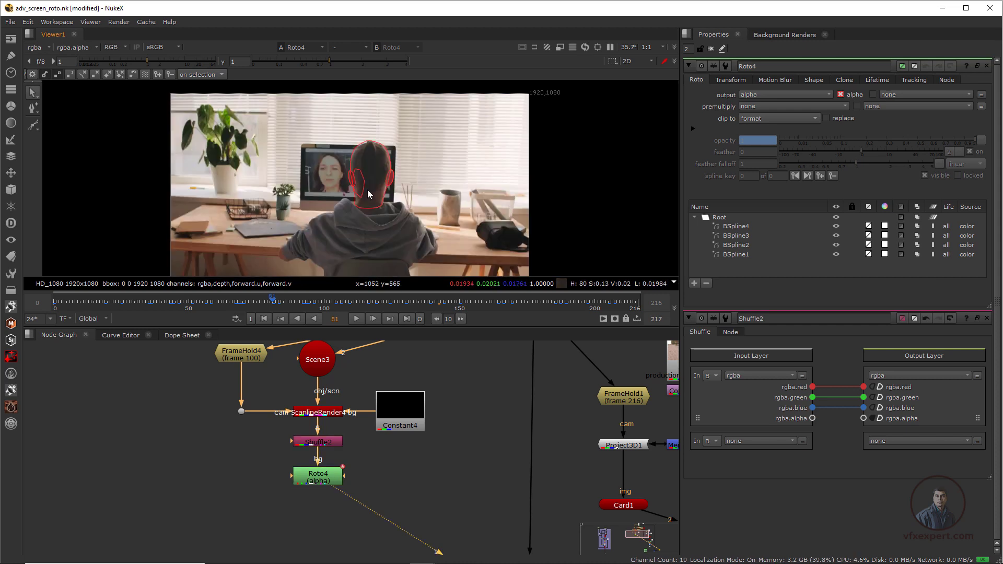
Step: Add a Premult1 node below Roto4 to show the head isolated on black at frame 100
click(325, 479)
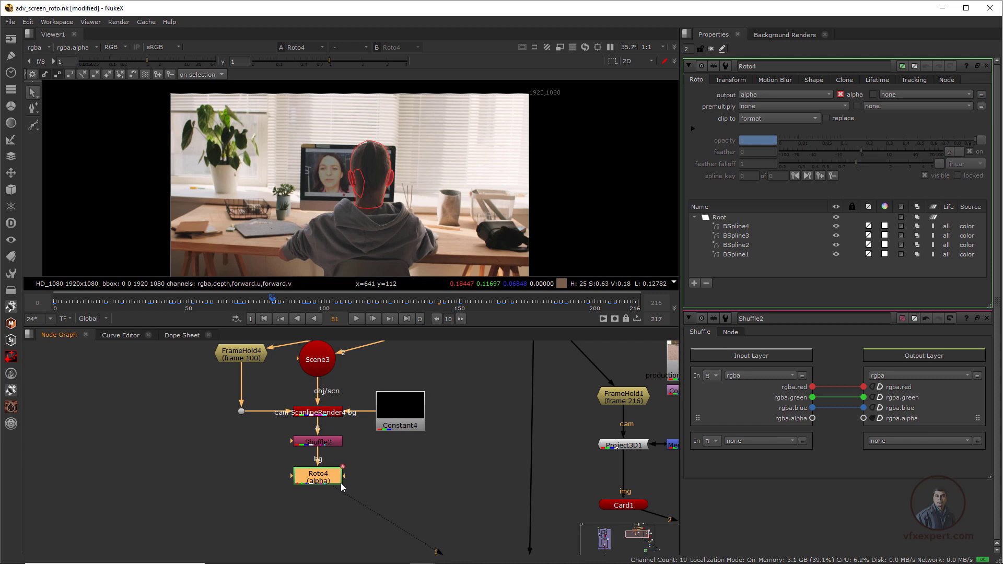
key(Tab)
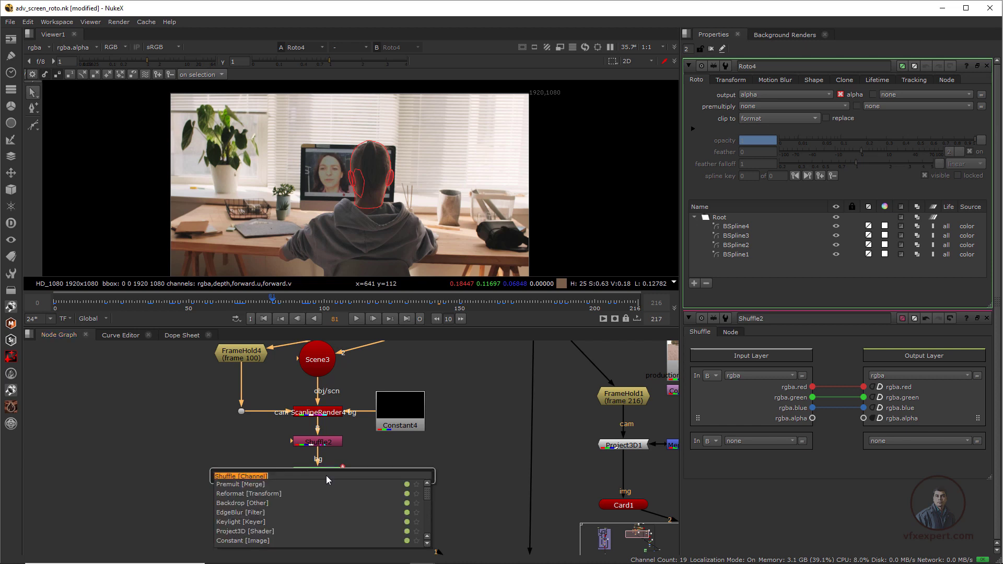
text(pre)
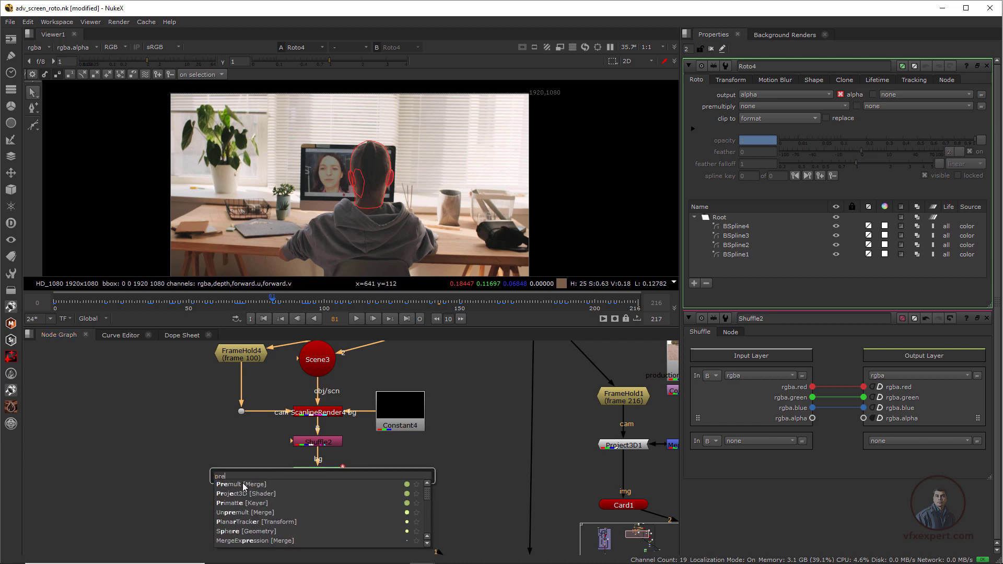
click(243, 484)
scroll(366, 183, up, 3)
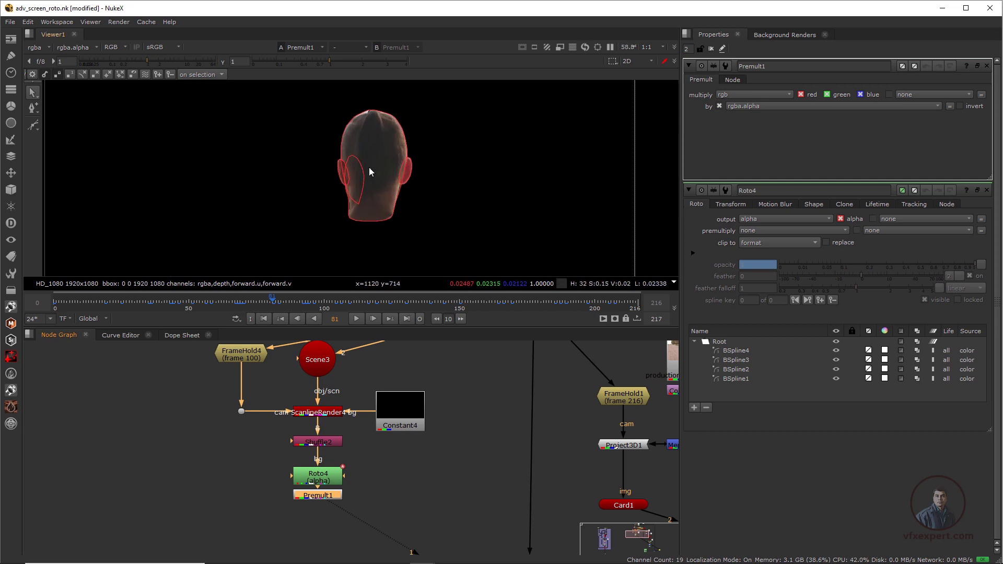
click(325, 303)
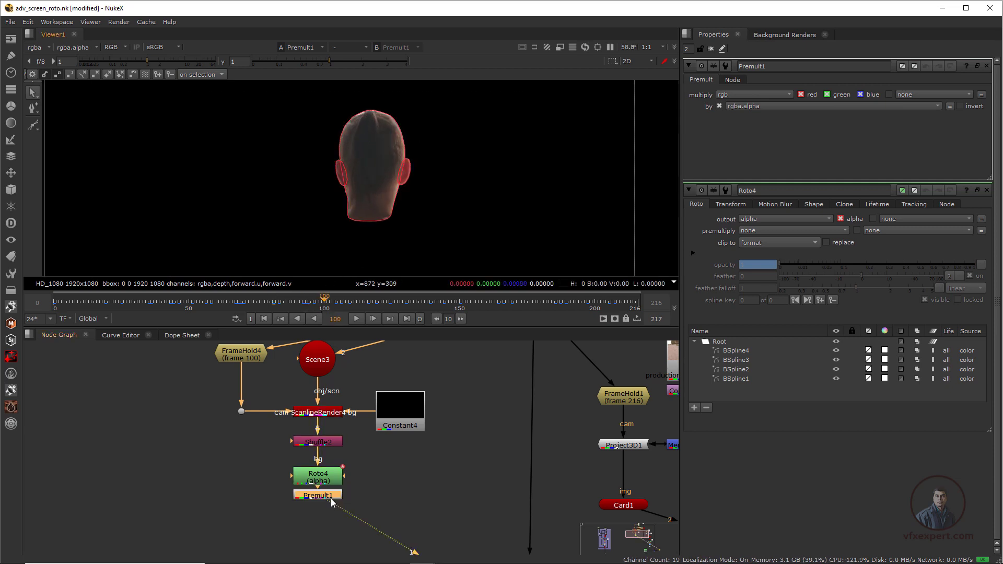
drag(325, 500, 325, 528)
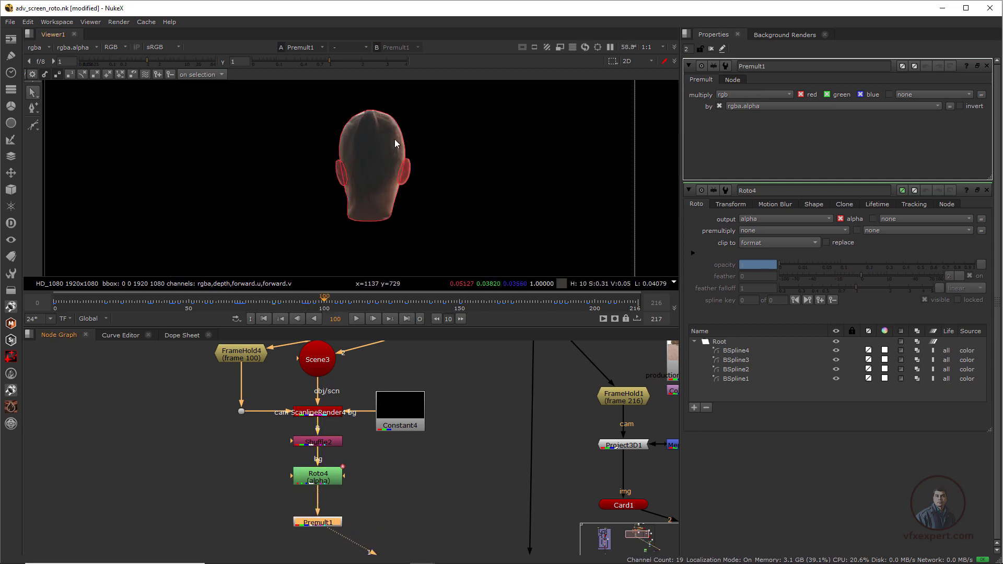
click(325, 480)
Step: Insert Blur1 after Roto4, blurring only the alpha channel with size 2.5
key(b)
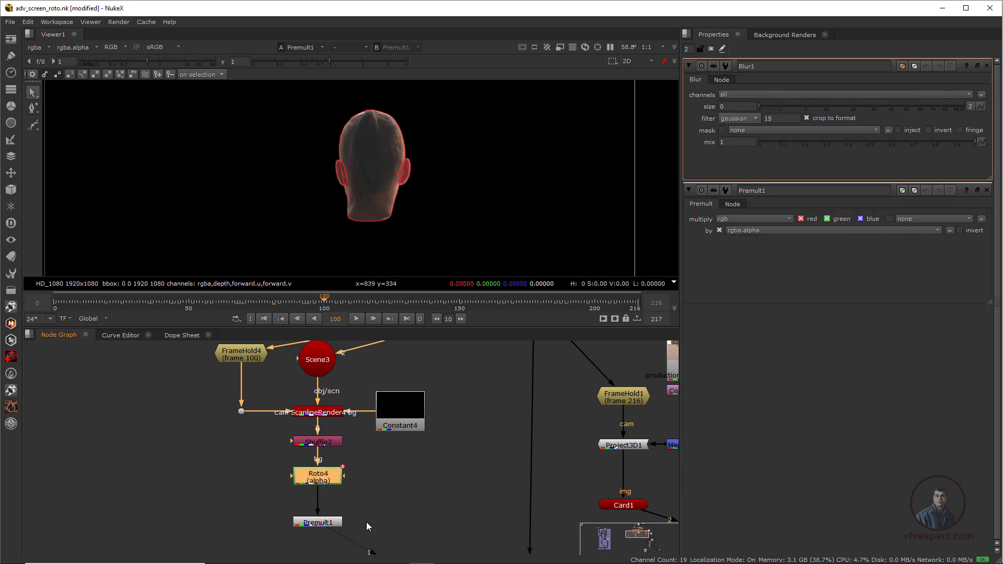
click(741, 94)
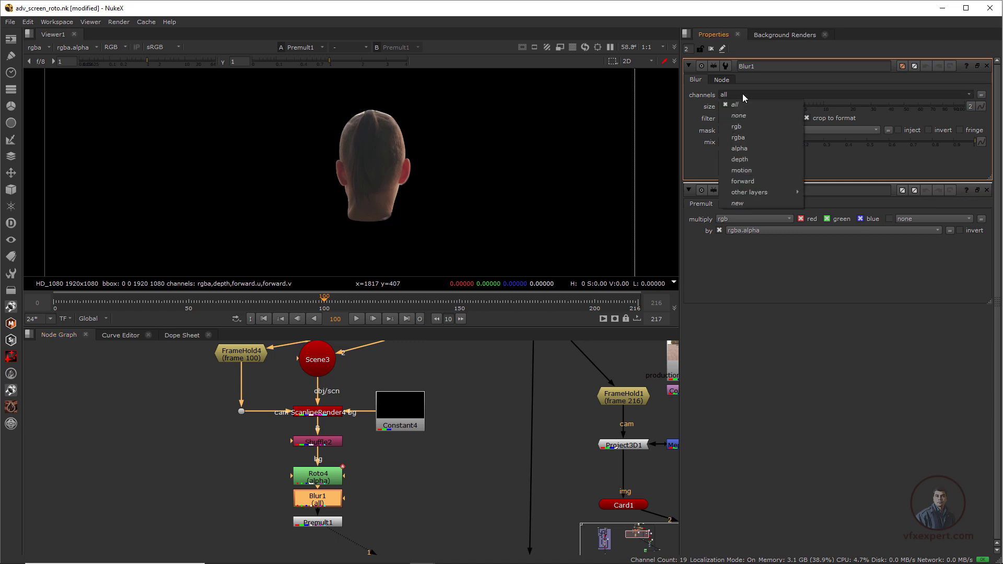
click(747, 149)
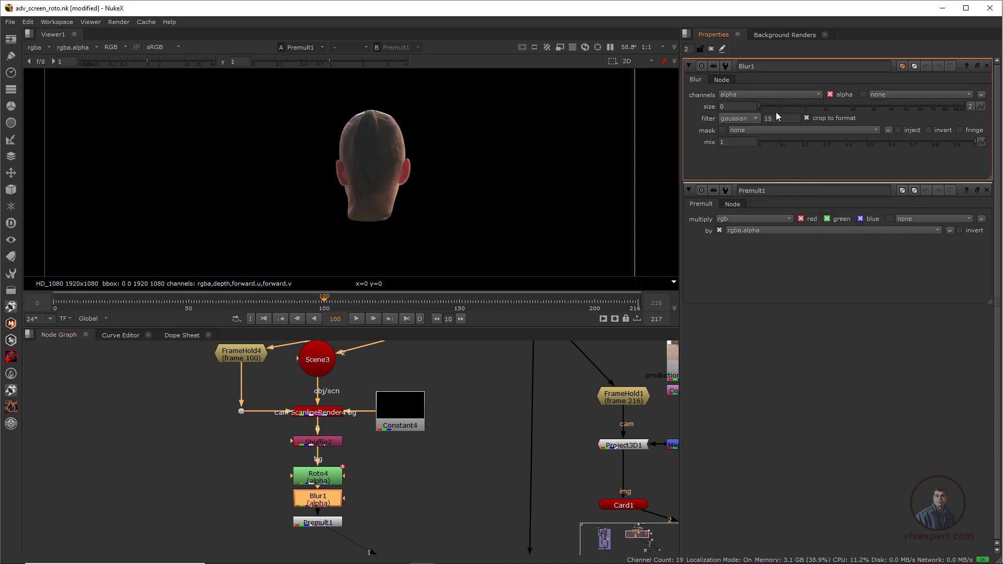
drag(760, 105, 791, 112)
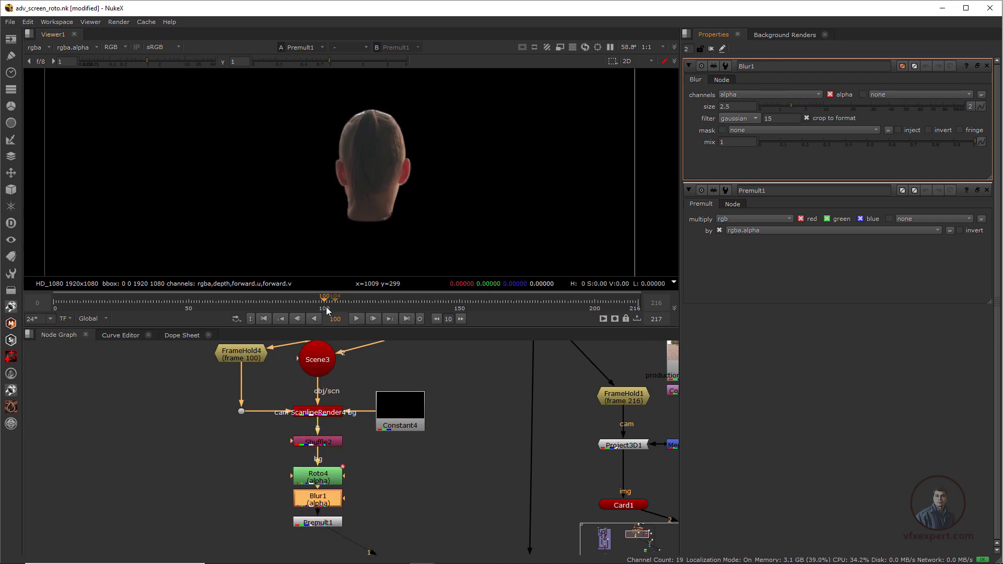
drag(328, 301, 277, 302)
scroll(376, 233, down, 2)
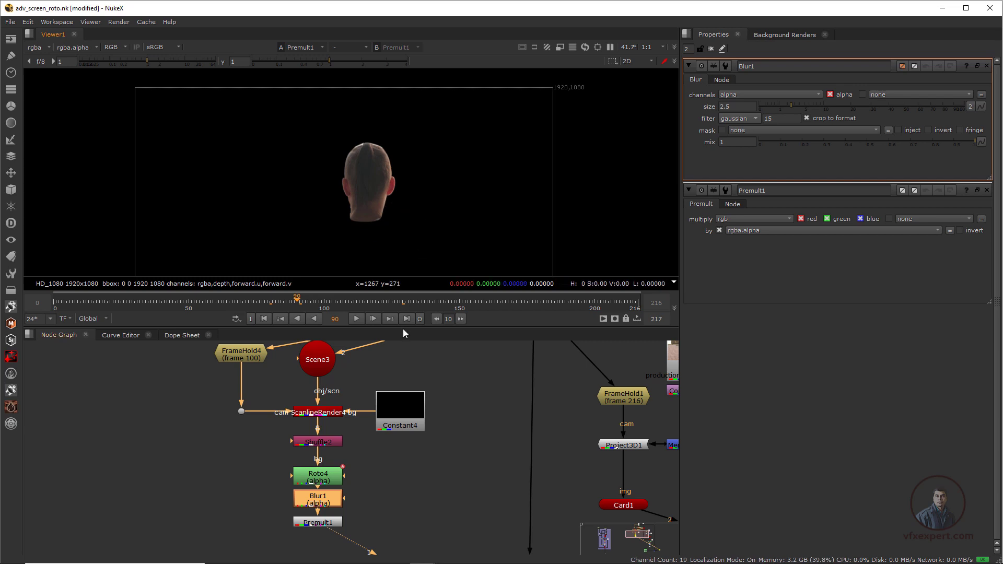
Step: Paste a copy of Card2 as Card5 below Premult1, with Premult1 feeding its img input
drag(403, 327, 407, 228)
scroll(375, 394, down, 2)
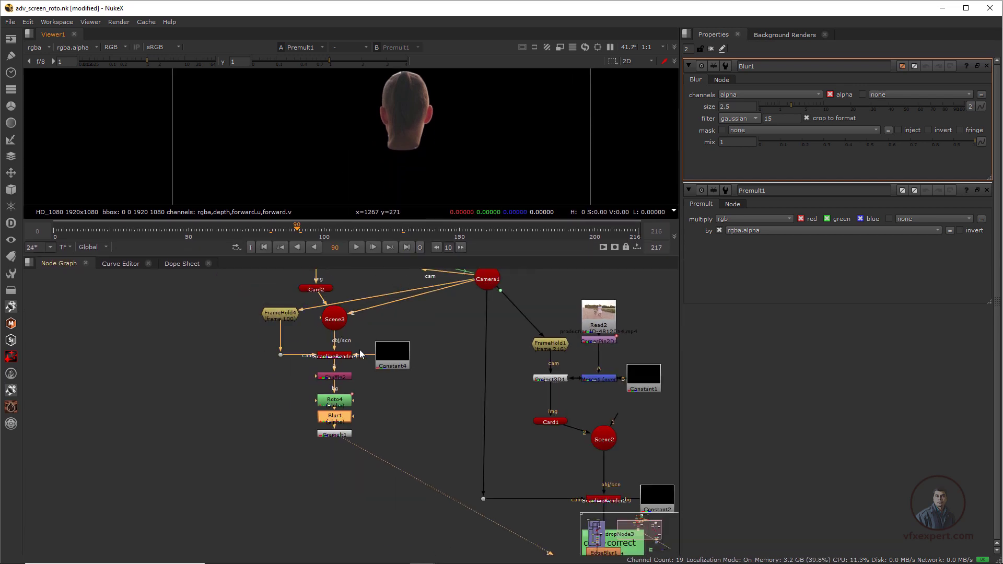
click(348, 382)
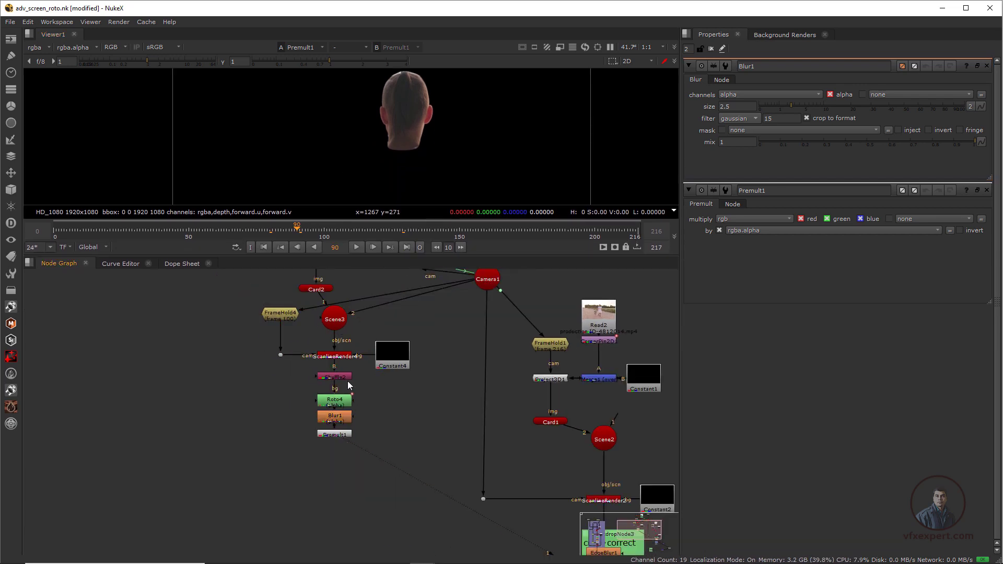
click(320, 291)
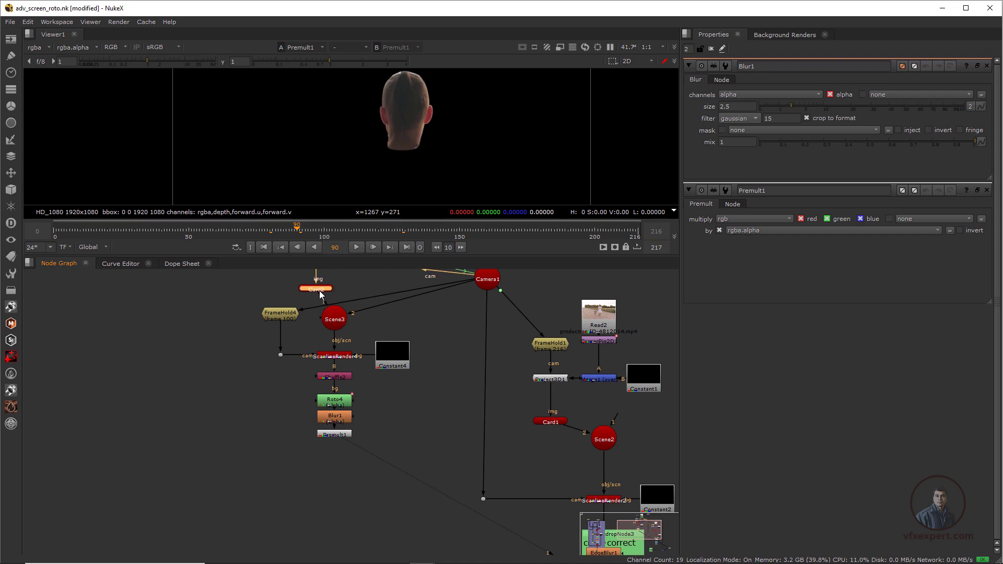
key(ctrl)
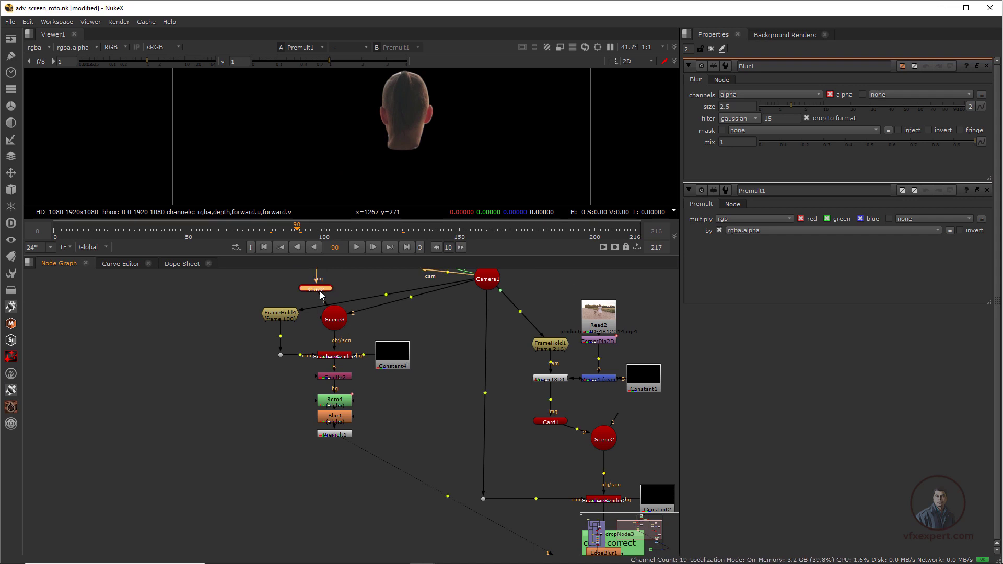
click(321, 493)
scroll(331, 485, up, 3)
drag(332, 477, 337, 423)
scroll(341, 444, down, 2)
drag(343, 458, 344, 509)
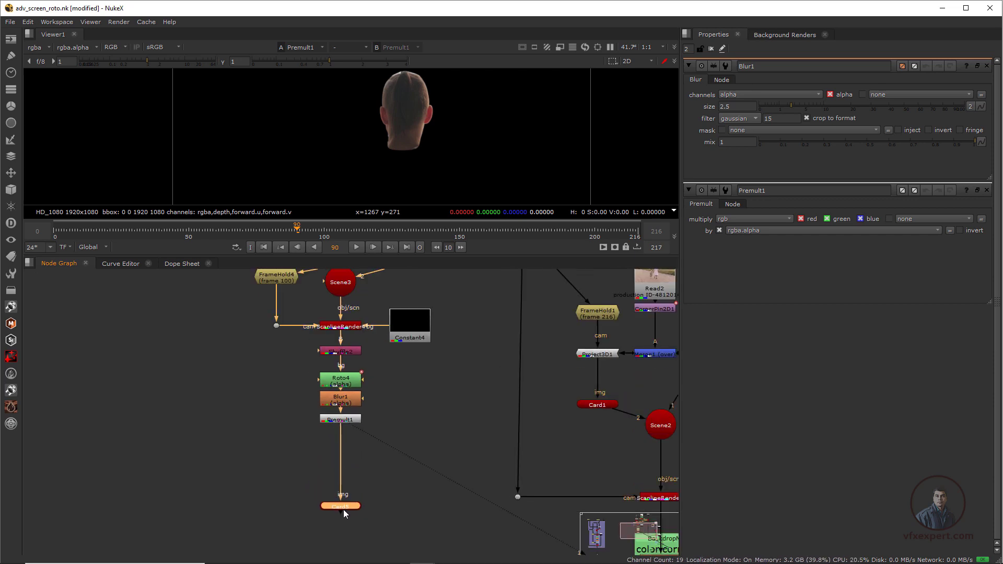
scroll(353, 475, up, 2)
scroll(353, 475, up, 2)
click(376, 466)
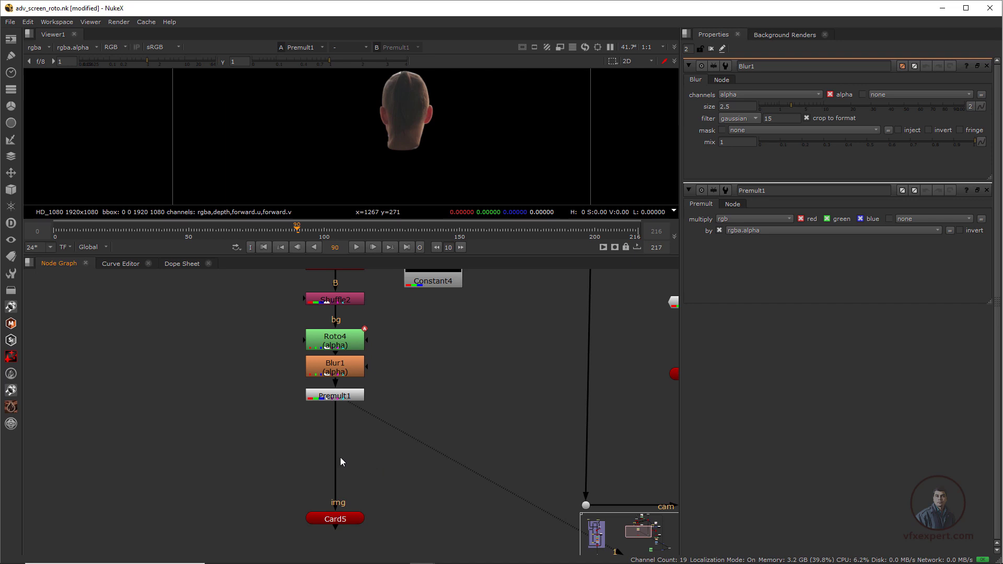
Step: Add Project3D5 between Premult1 and Card5, taking its cam input from the FrameHold4 branch
key(Tab)
text(p)
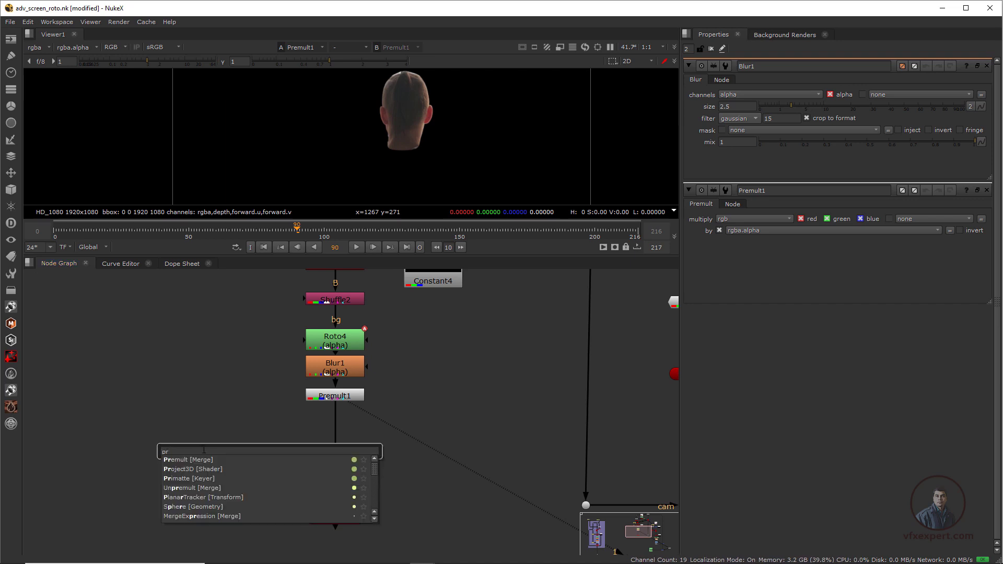
click(296, 464)
scroll(291, 454, down, 2)
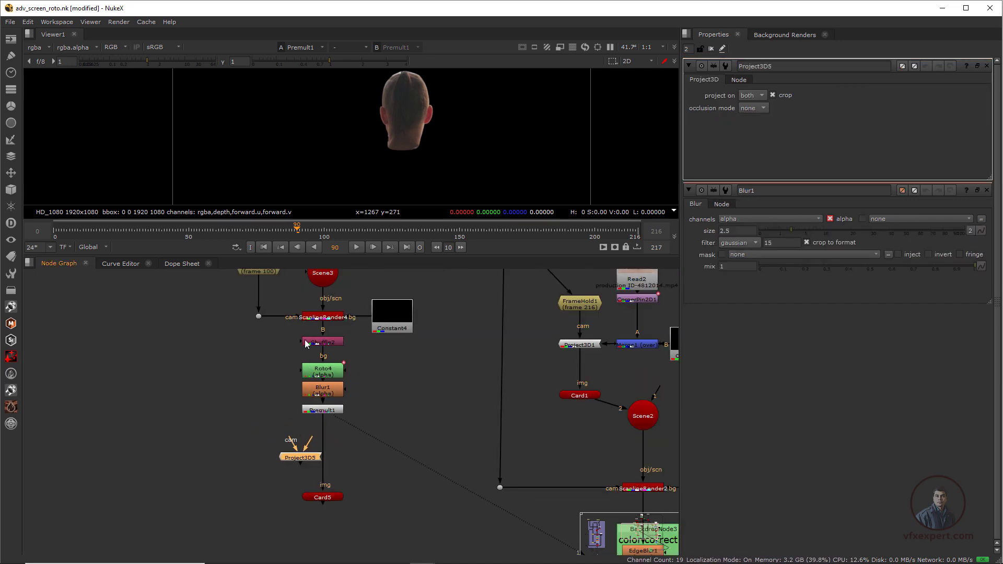
middle_drag(277, 346, 276, 369)
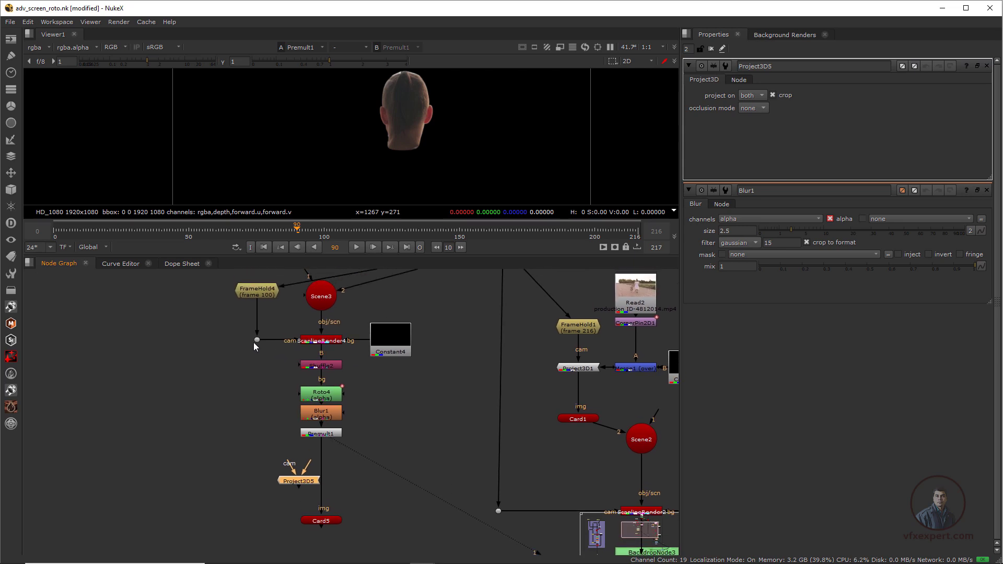
drag(289, 462, 257, 340)
drag(305, 482, 313, 443)
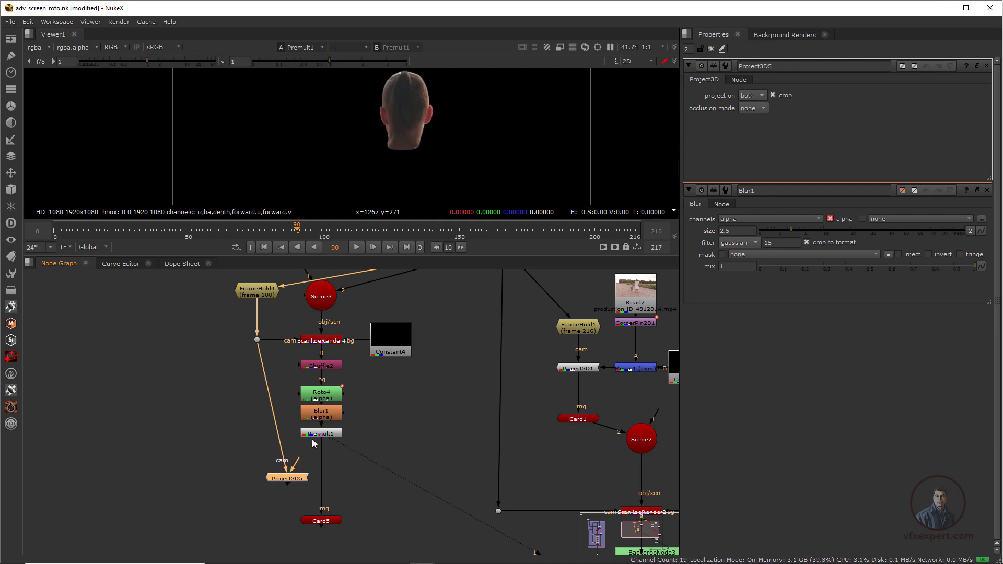
click(320, 435)
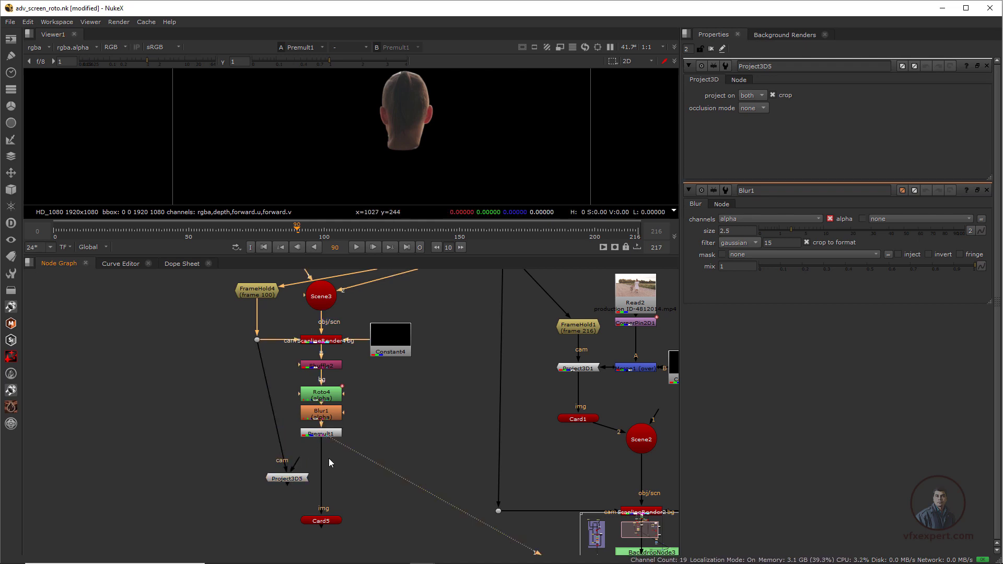
drag(320, 448, 305, 473)
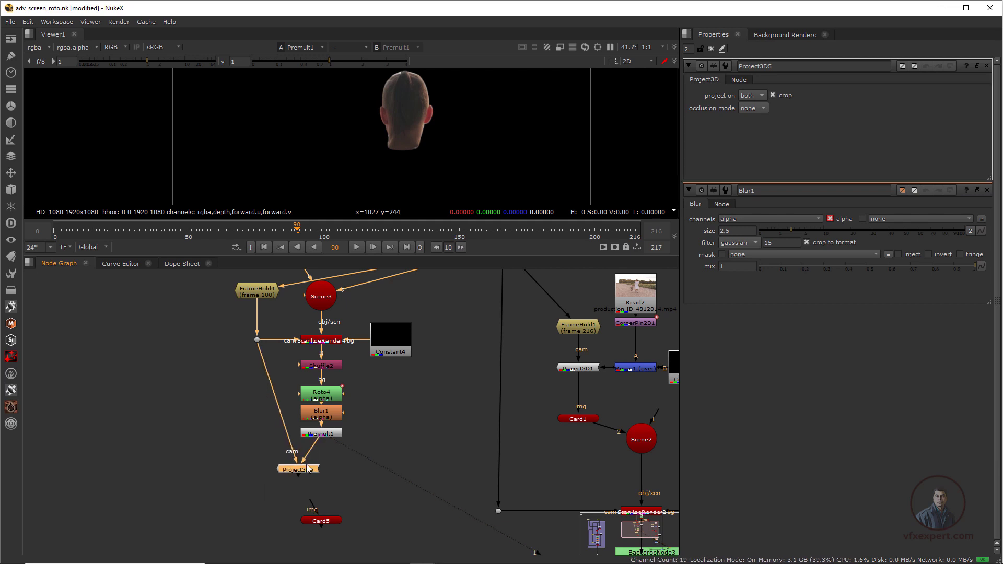
drag(327, 523, 302, 469)
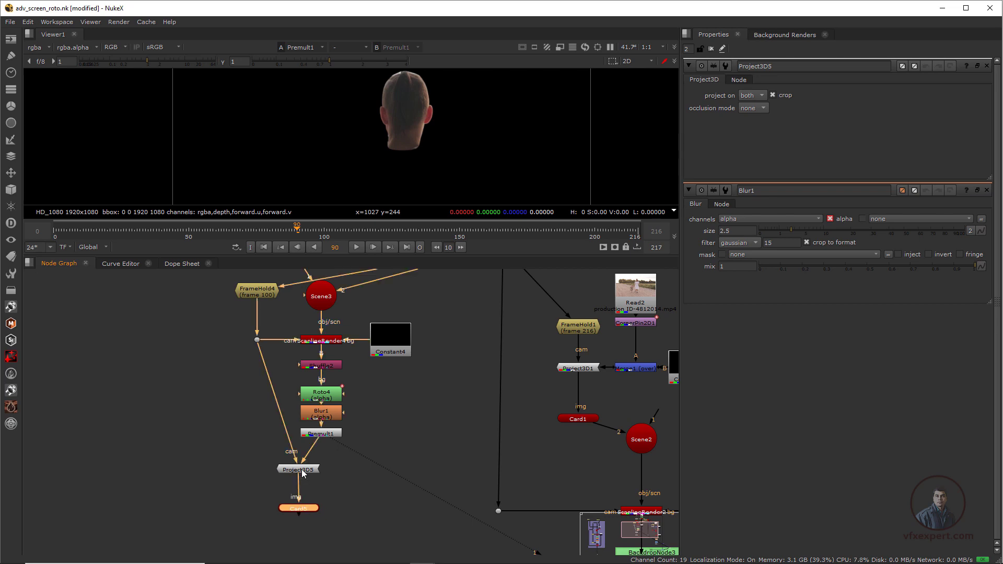
click(343, 512)
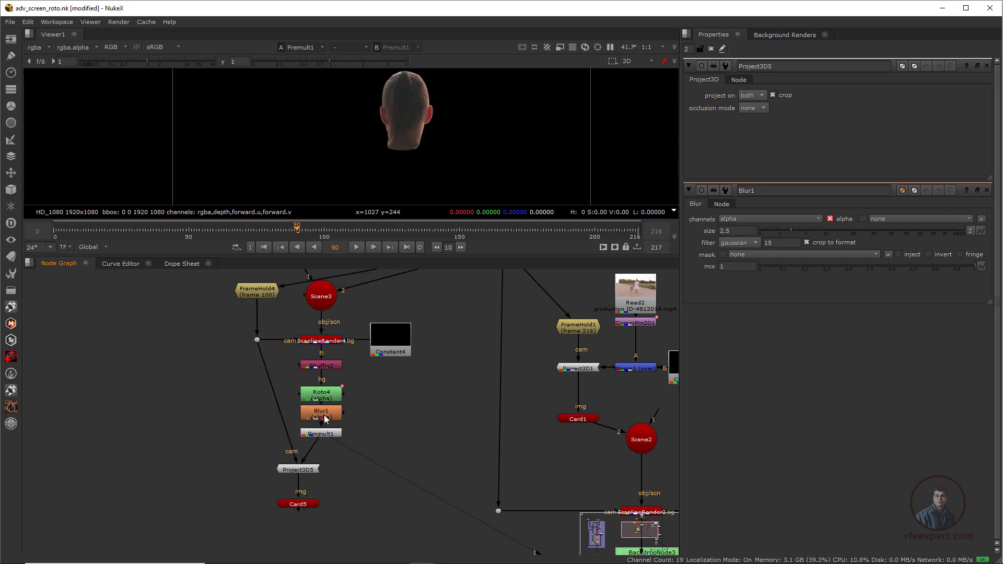
click(335, 342)
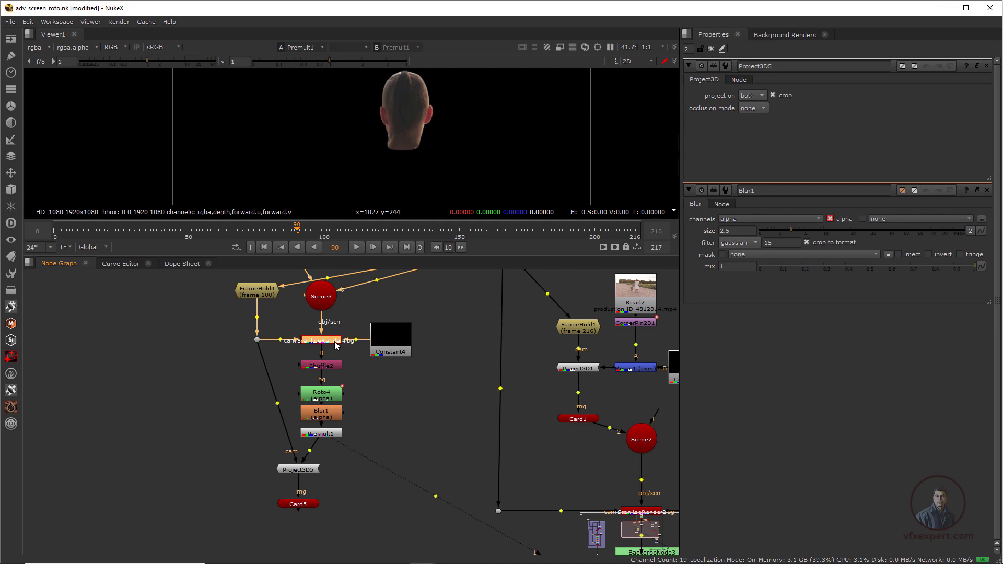
Step: Paste a ScanlineRender5 node below Card5 and route its bg input to Constant4 through a Dot
key(ctrl+v)
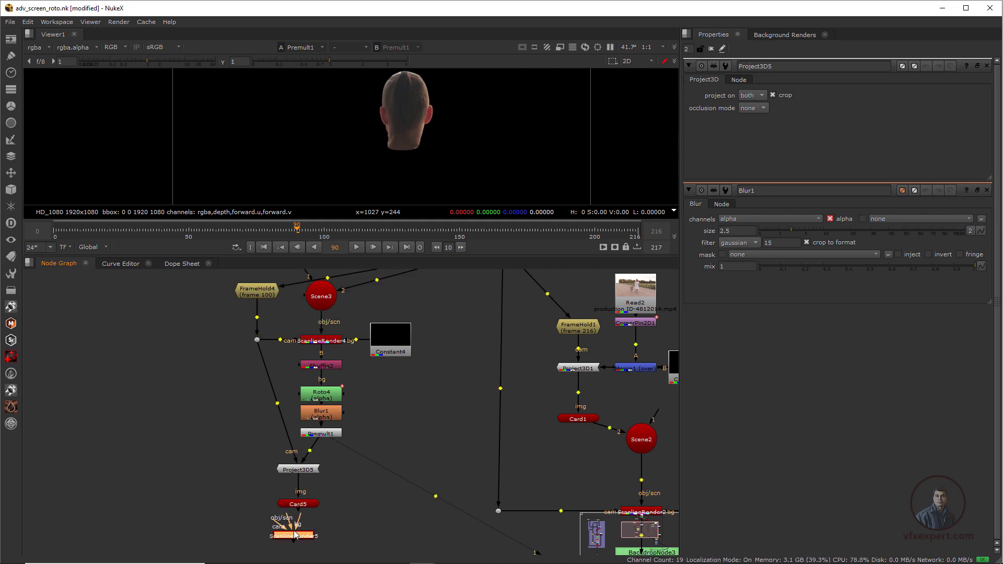
middle_drag(361, 499, 353, 479)
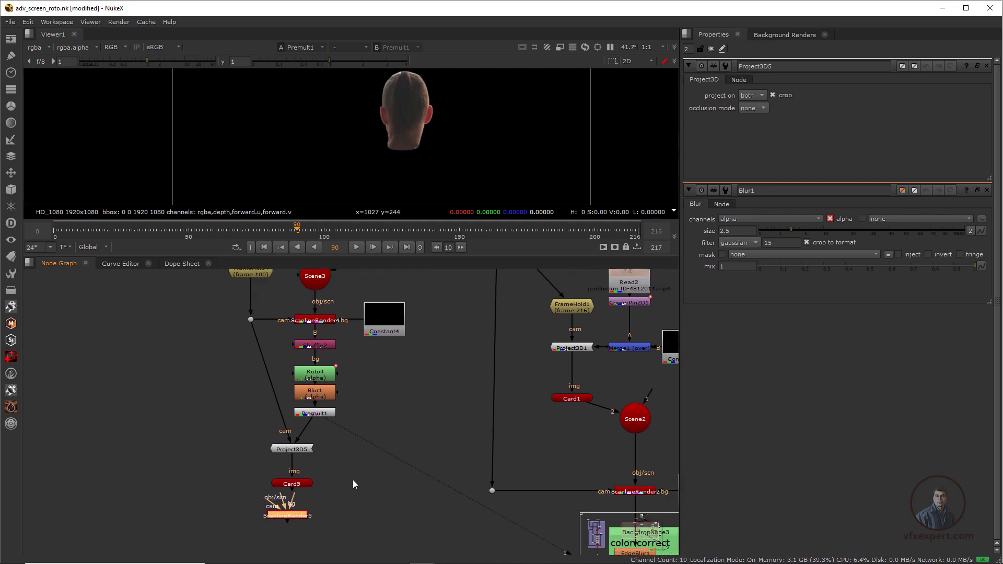
drag(386, 328, 404, 337)
drag(292, 504, 402, 334)
ctrl+drag(341, 431, 406, 520)
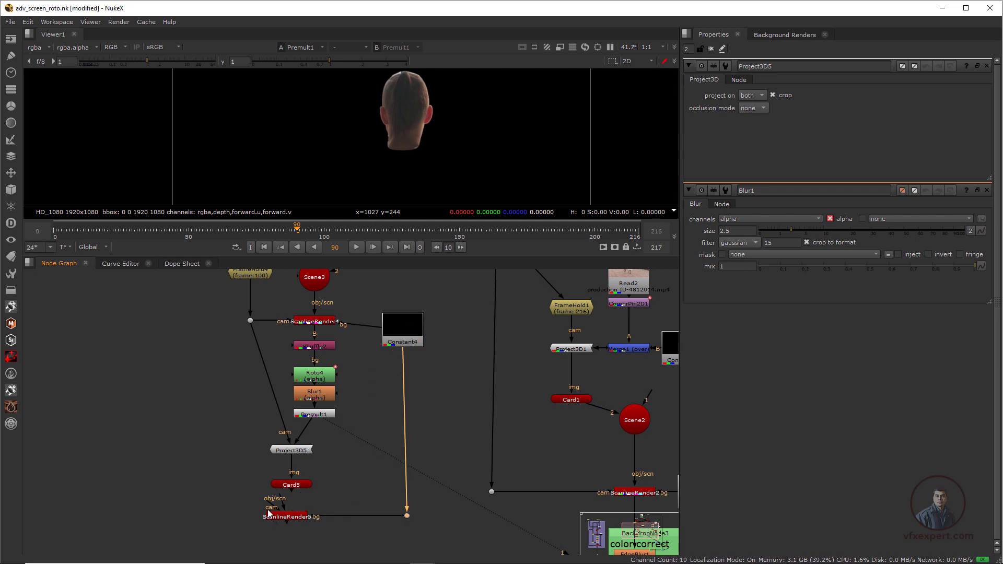
Step: Connect ScanlineRender5's obj/scn input to Card5 and its cam input to Camera1 via a Dot
drag(292, 489, 295, 487)
click(295, 519)
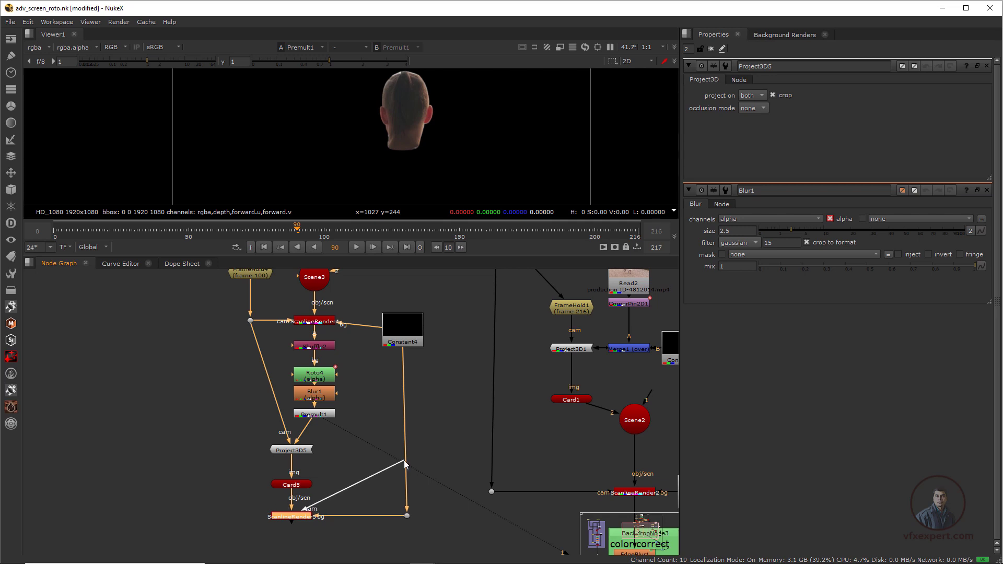
drag(403, 461, 499, 292)
ctrl+drag(450, 361, 397, 430)
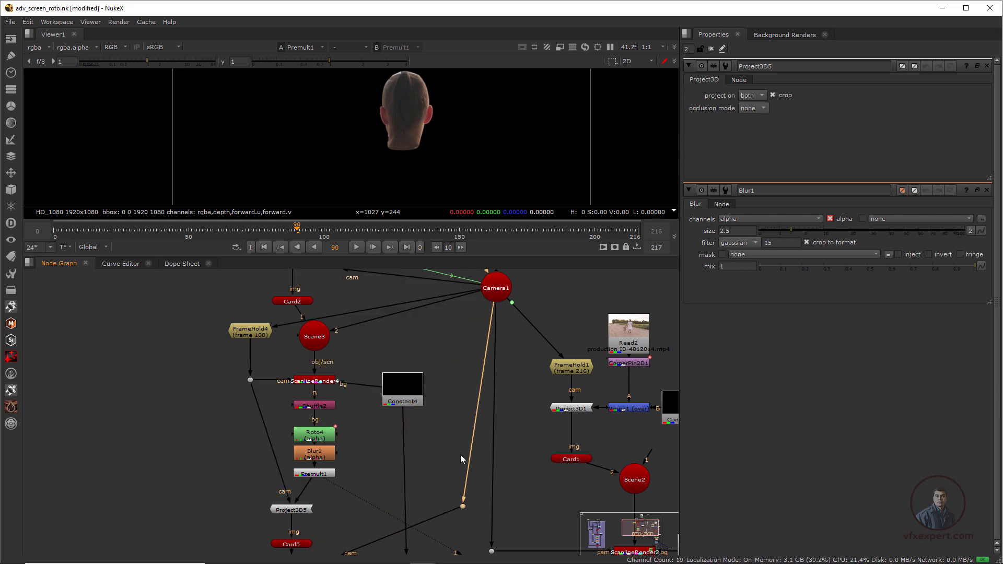
middle_drag(470, 508, 455, 423)
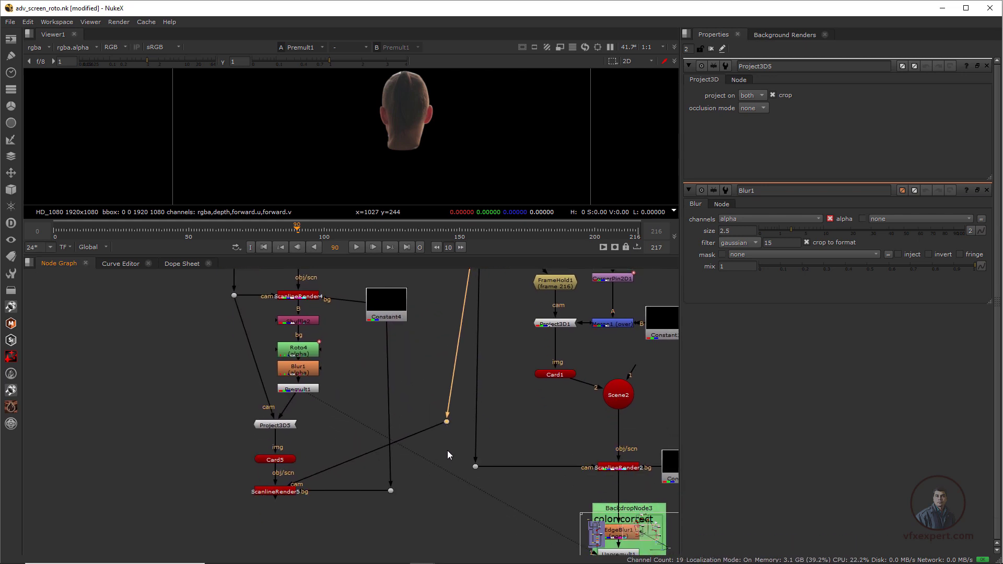
mouse_move(446, 422)
mouse_down()
mouse_move(449, 456)
mouse_move(448, 440)
mouse_up()
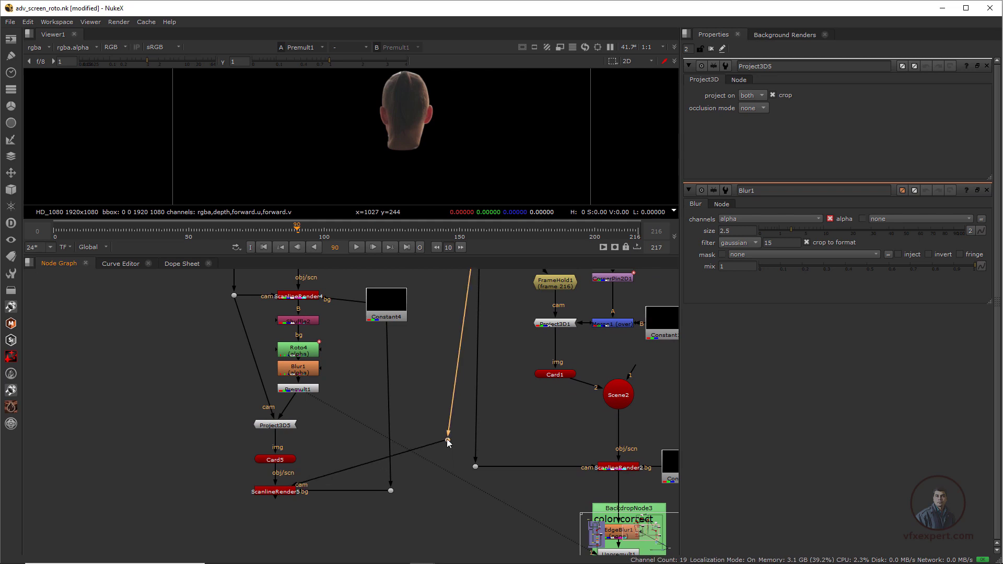
click(277, 492)
Step: Enlarge the viewer and scrub ScanlineRender5's head render, settling on frame 79
key(1)
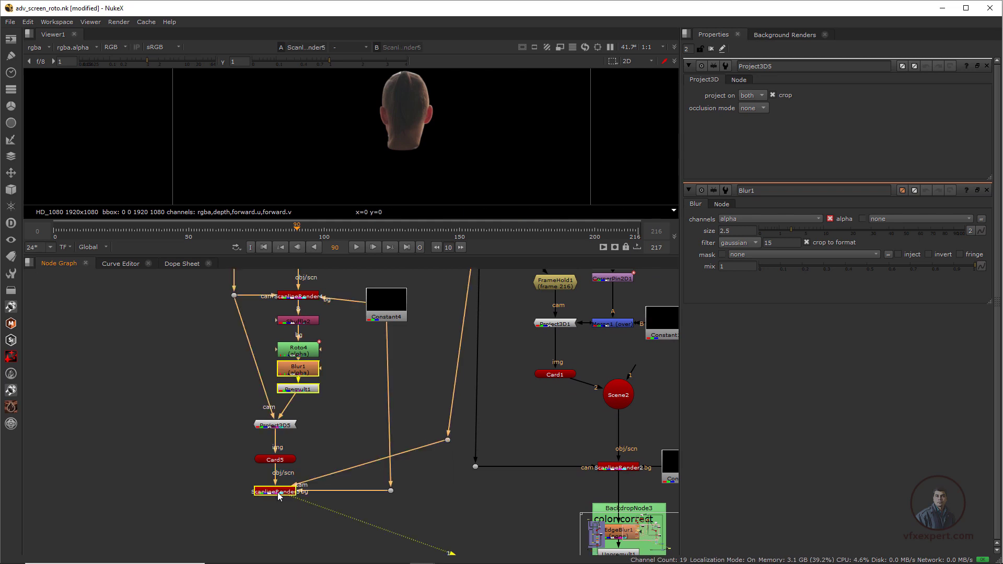
drag(437, 257, 423, 357)
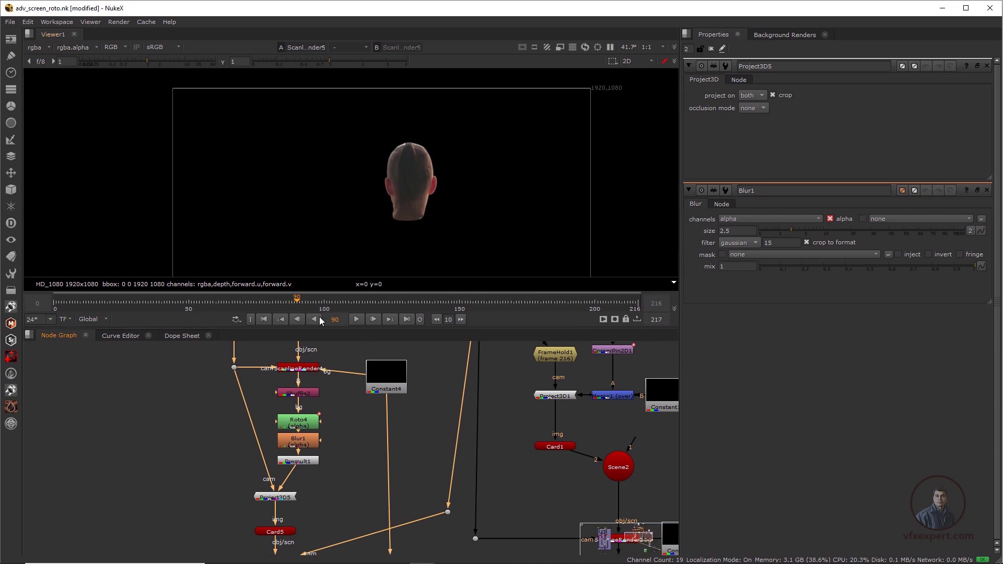
click(356, 303)
drag(377, 305, 267, 317)
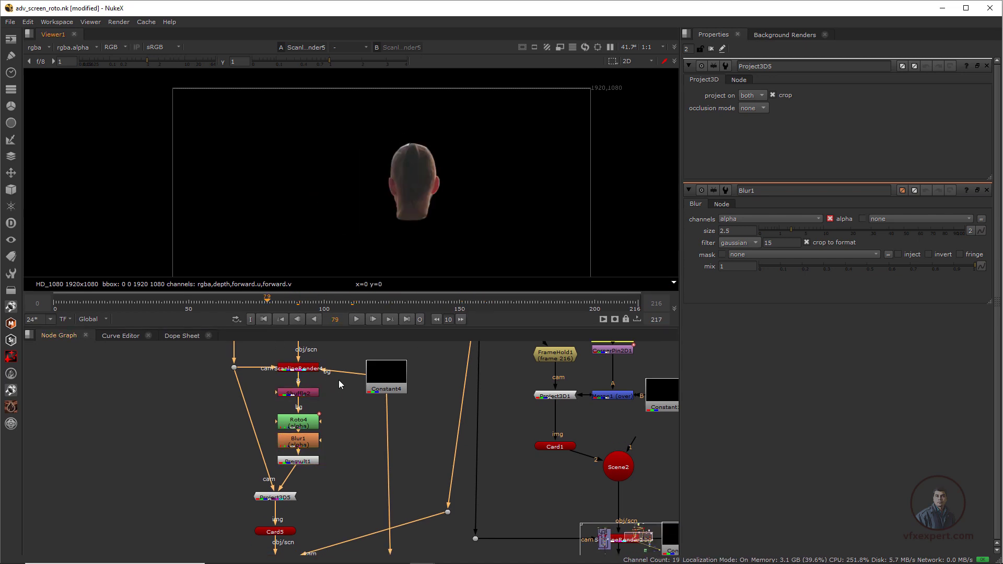
middle_drag(376, 396, 374, 500)
Step: Compare the original Read1 desk footage at frame 104 with the head render at frame 103
middle_drag(360, 388, 349, 495)
click(360, 395)
key(1)
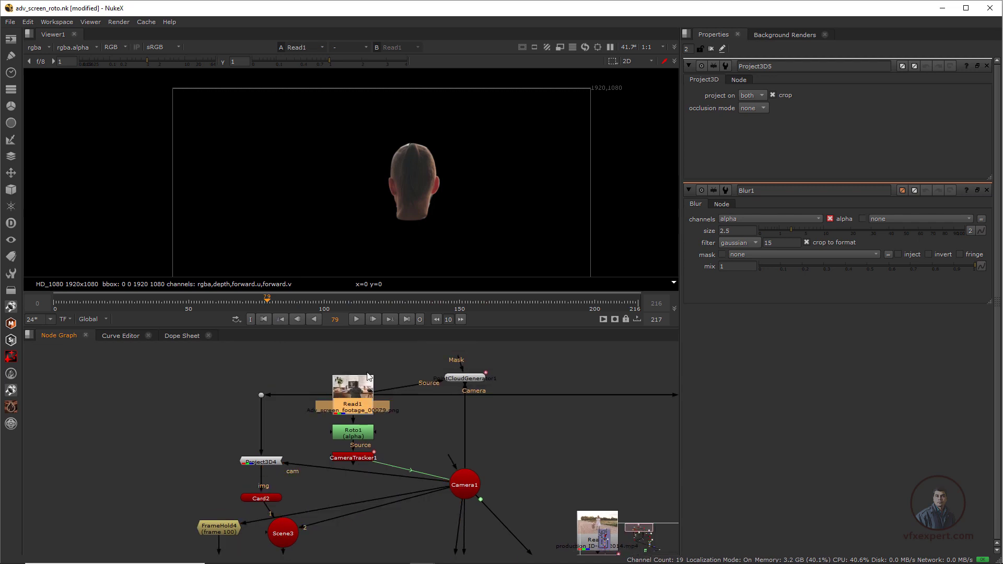
click(258, 306)
drag(258, 305, 337, 306)
middle_drag(405, 413, 405, 340)
middle_drag(404, 499, 417, 380)
mouse_move(404, 432)
middle_down()
mouse_move(436, 371)
mouse_move(436, 340)
middle_up()
click(313, 490)
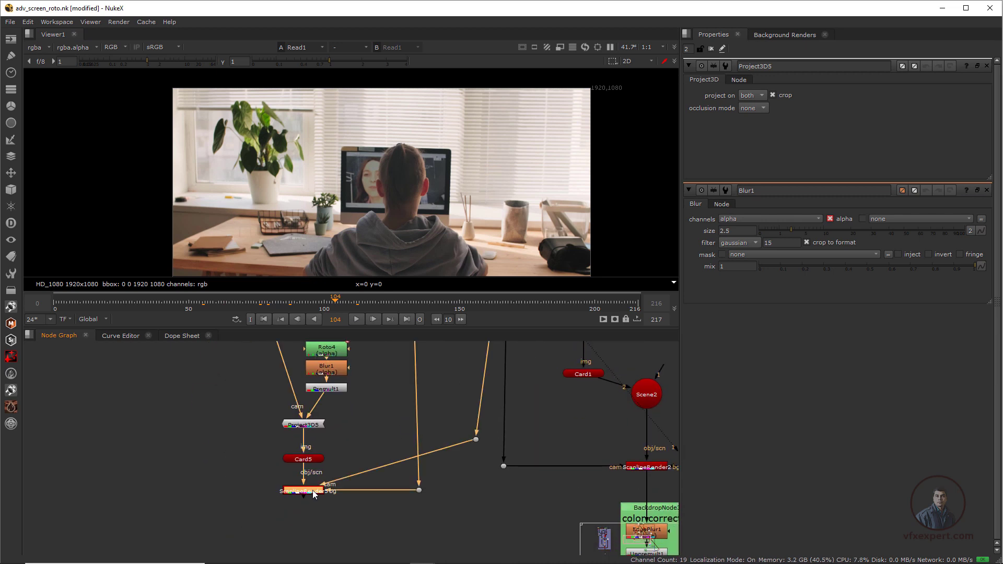
key(1)
click(384, 297)
drag(385, 297, 335, 295)
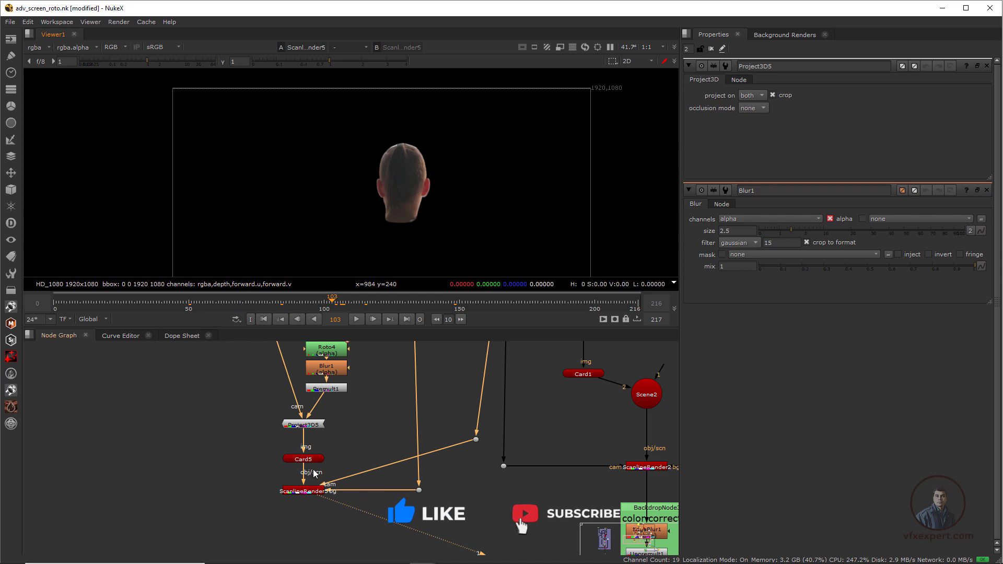
Step: View the Merge3 composite and place the Viewer1 node to the right of Merge3
scroll(343, 444, down, 5)
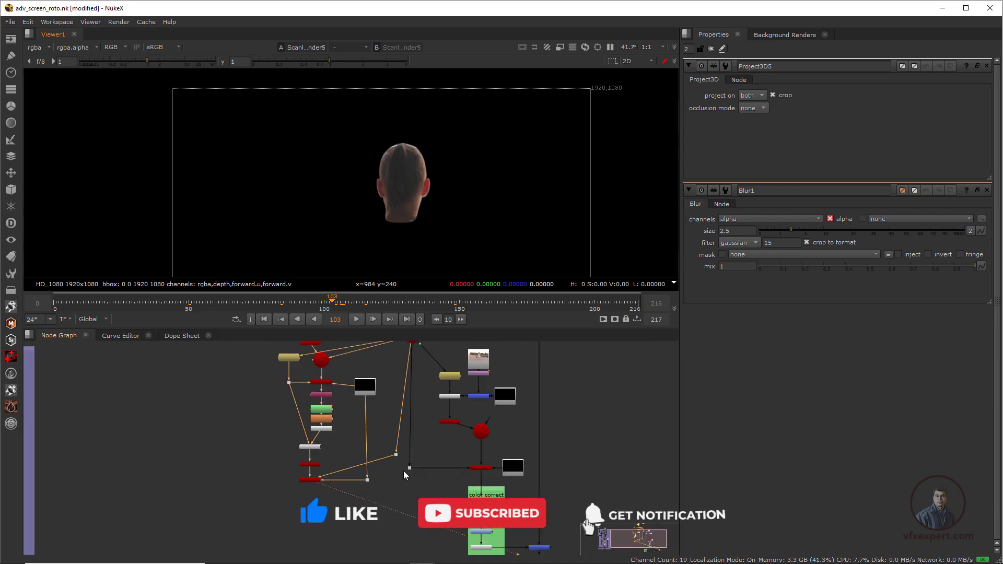
scroll(415, 503, up, 4)
scroll(532, 486, up, 2)
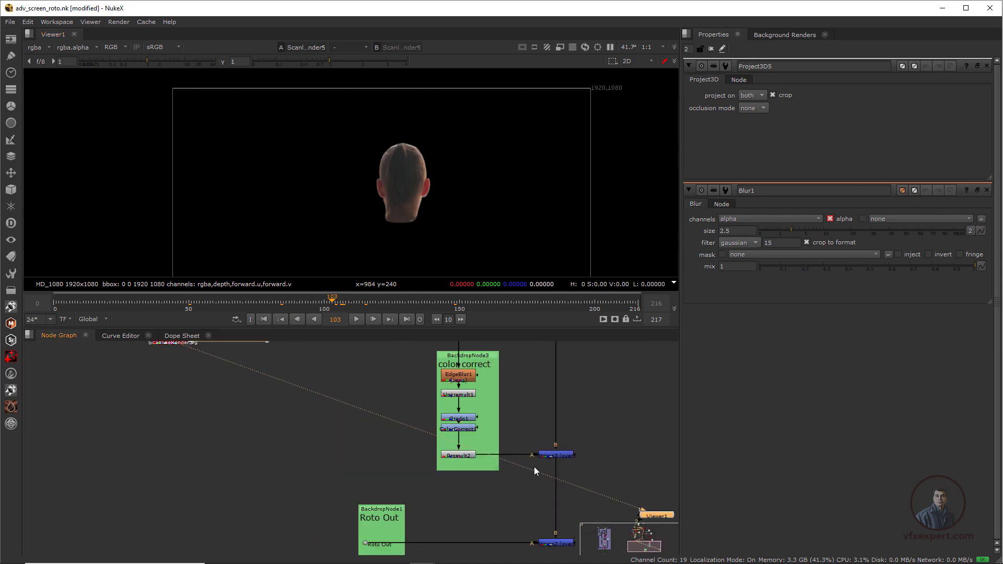
click(555, 455)
key(1)
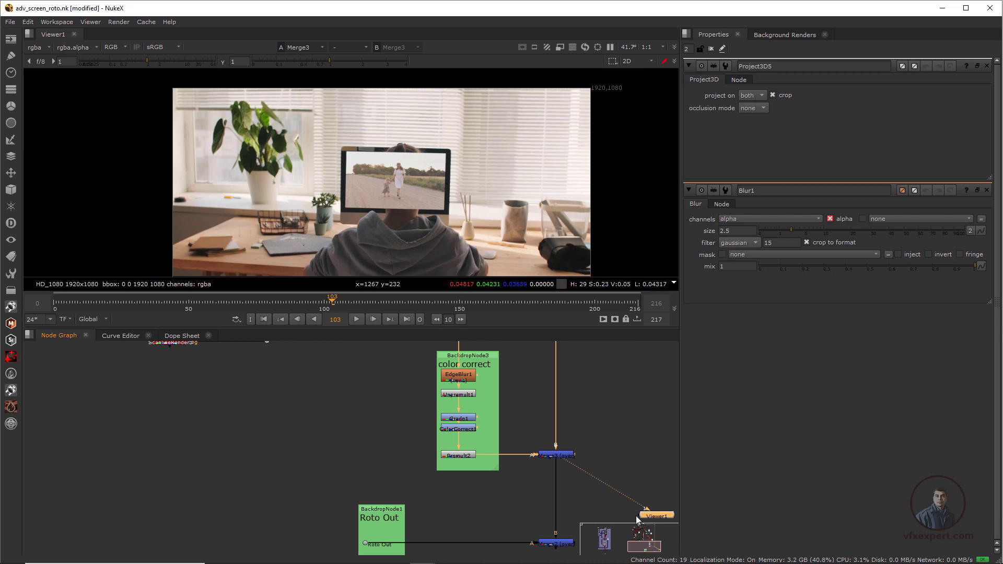
drag(636, 520, 620, 466)
middle_drag(409, 420, 413, 441)
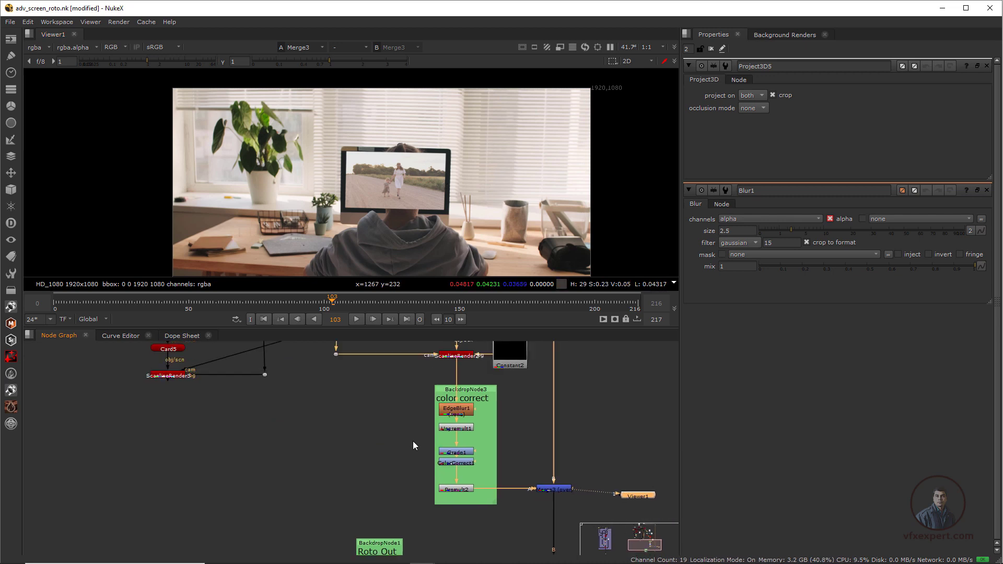
Step: Add Merge4 with Merge3 in B and the head render in A, then scrub the result
click(277, 481)
key(m)
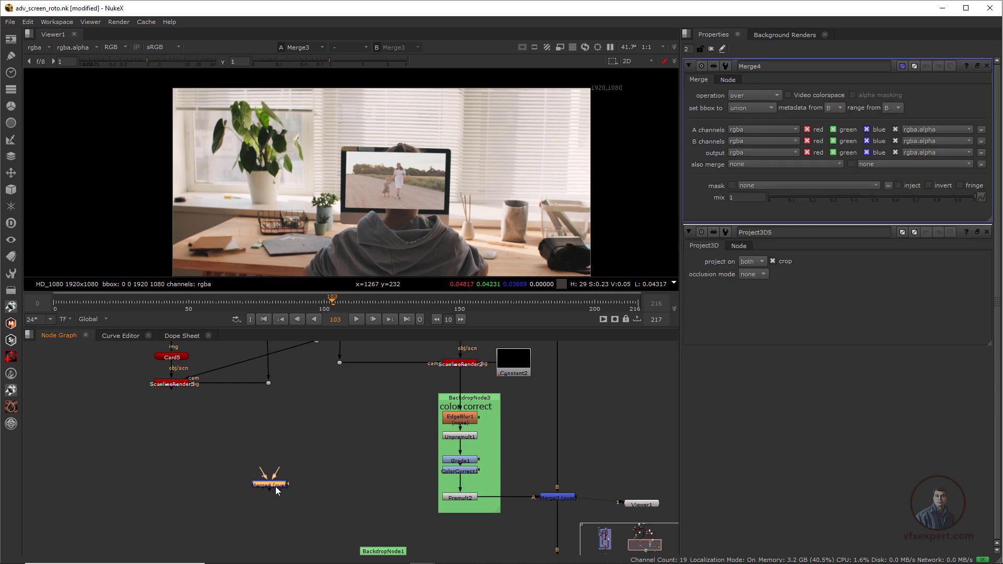
drag(275, 473, 550, 509)
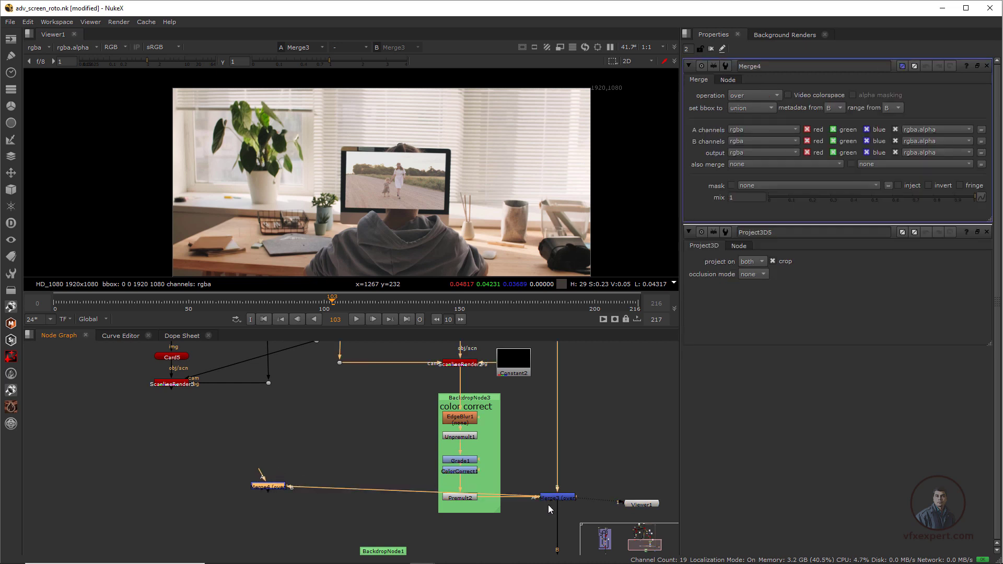
drag(268, 486, 238, 491)
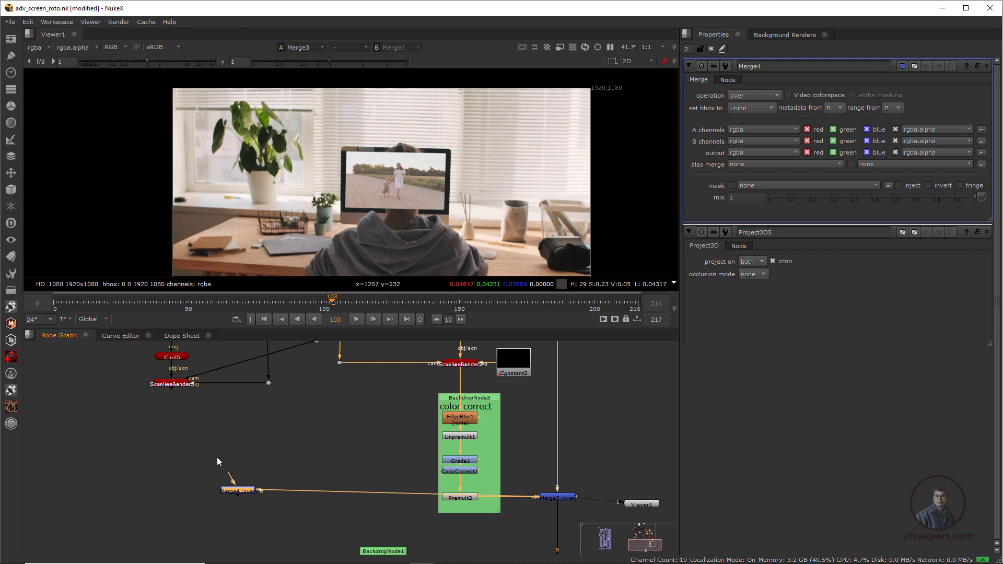
drag(283, 399, 175, 385)
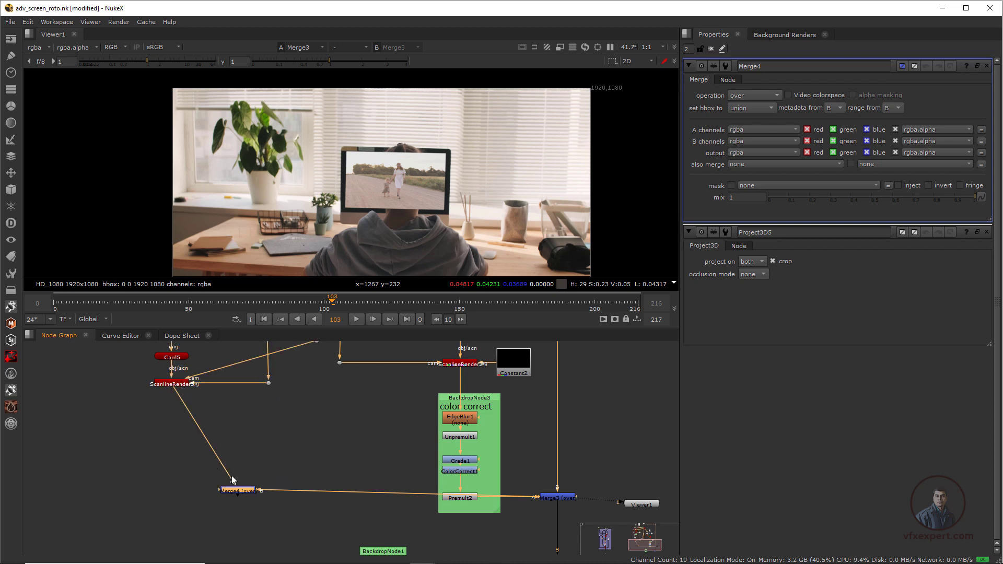
drag(249, 491, 180, 479)
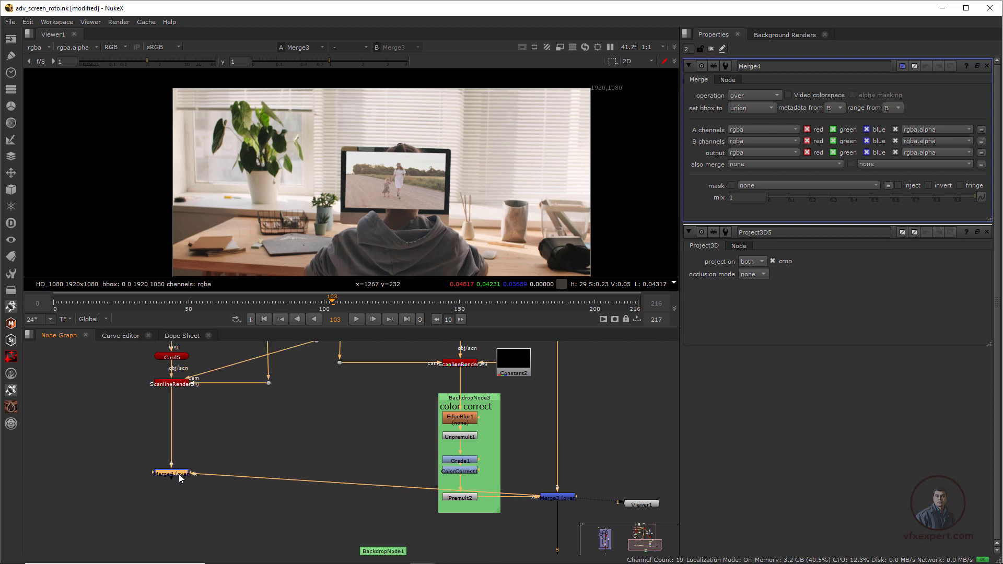
key(1)
click(297, 303)
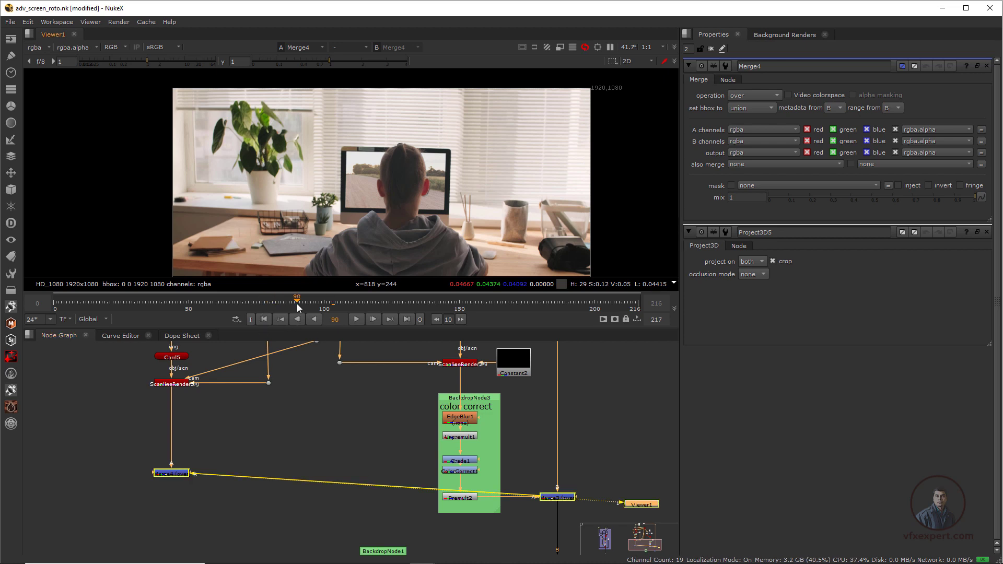
drag(296, 303, 335, 303)
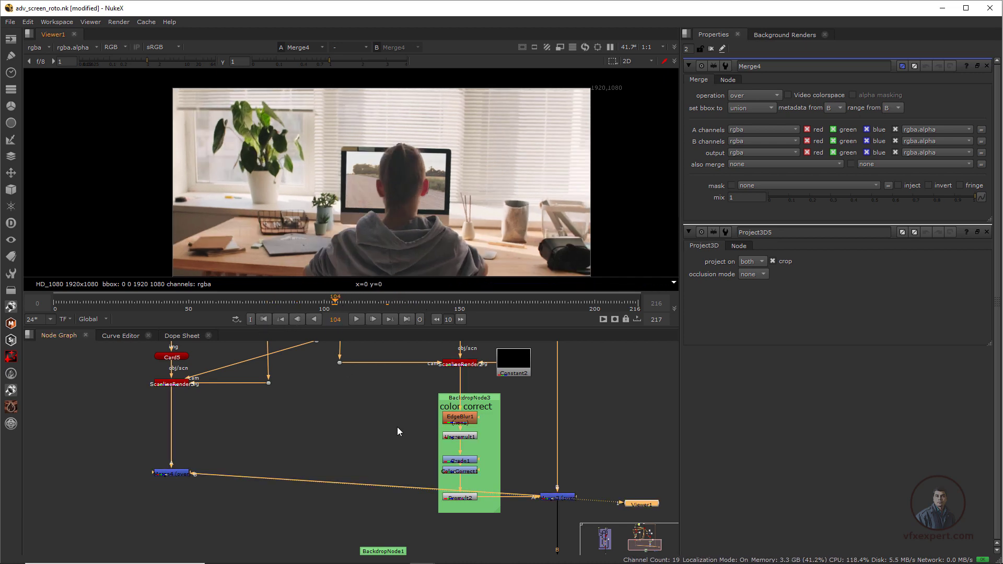
Step: Bring the Roto Out backdrop into view and select its Roto Out dot
middle_drag(409, 425, 394, 386)
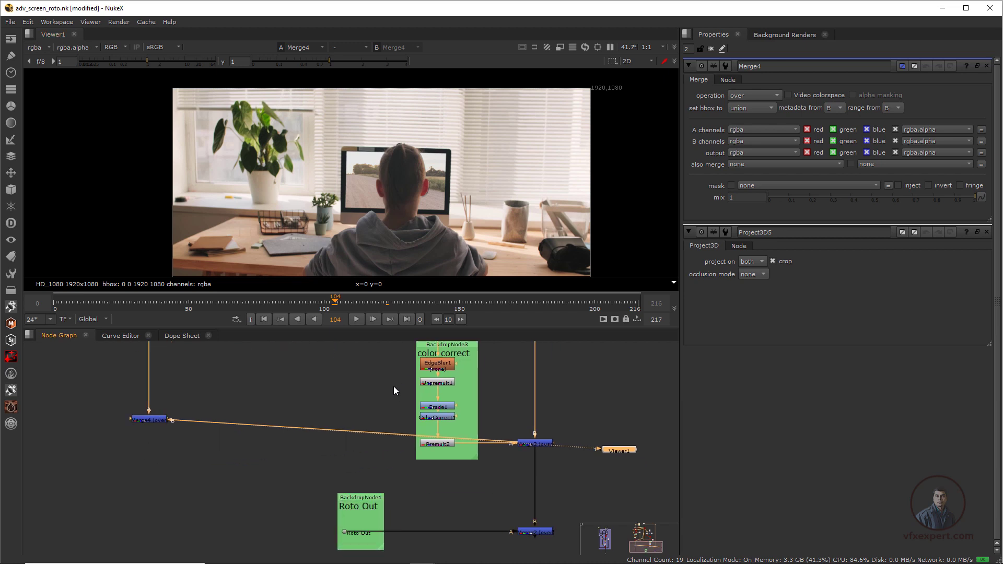
click(344, 531)
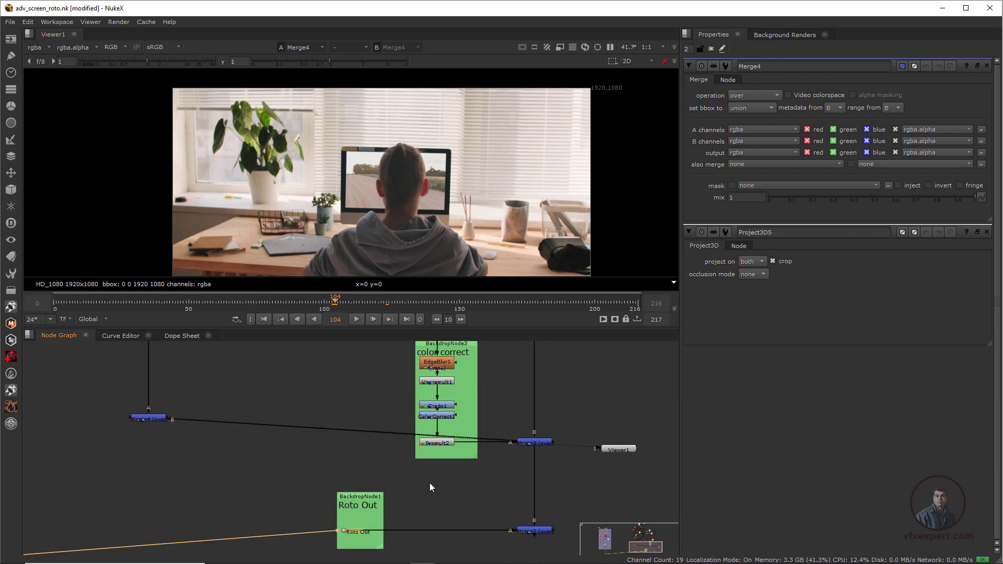
scroll(429, 482, down, 3)
middle_drag(294, 433, 364, 512)
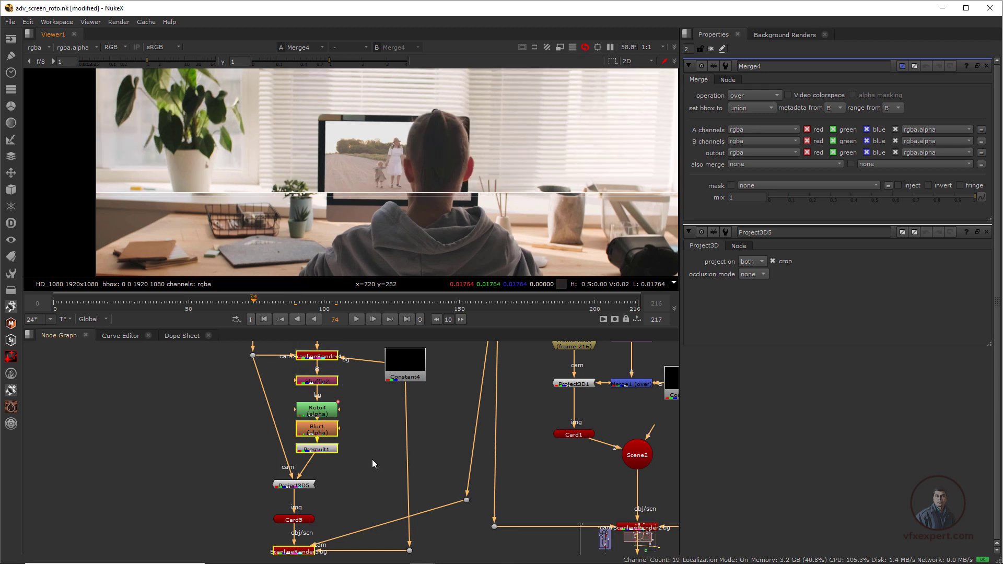
Step: Space out Roto4 and Blur1, then view Roto4's alpha head matte at frame 79
scroll(357, 436, up, 2)
middle_drag(363, 447, 375, 460)
drag(321, 420, 320, 410)
drag(315, 444, 311, 457)
click(314, 411)
key(1)
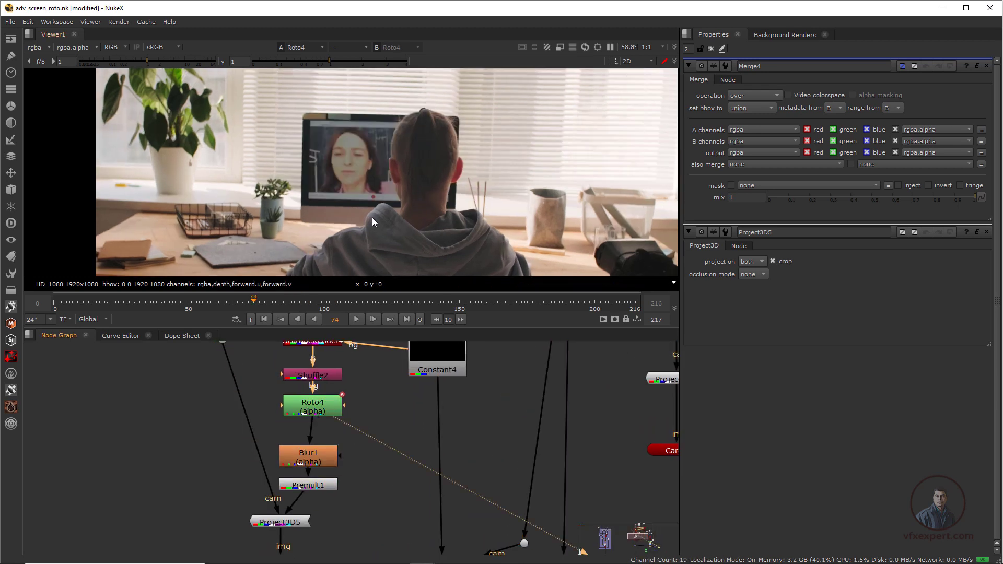
key(a)
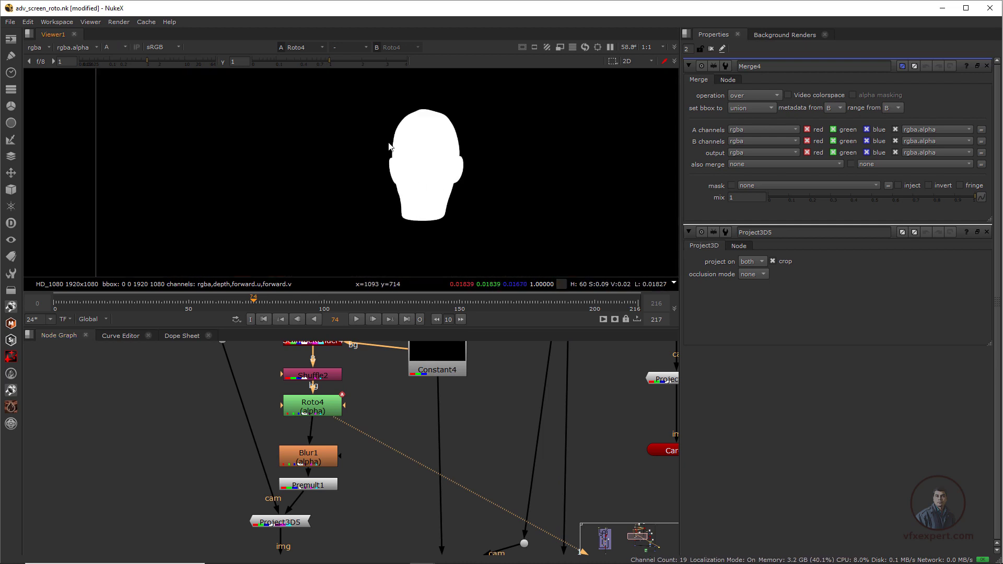
click(269, 305)
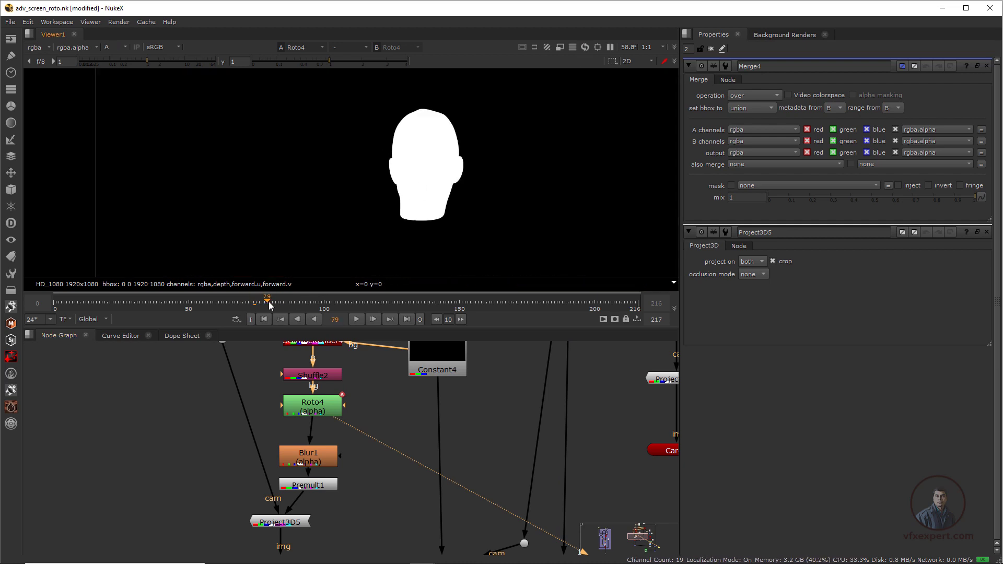
Step: Insert an Erode (filter) node after Roto4, eroding only alpha at size 0.7
click(316, 412)
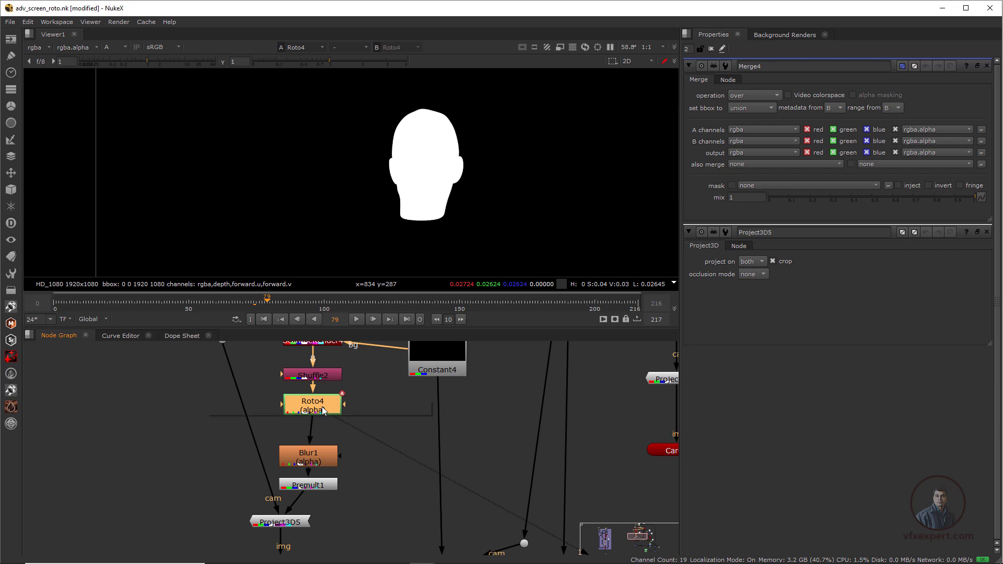
key(Tab)
text(ero)
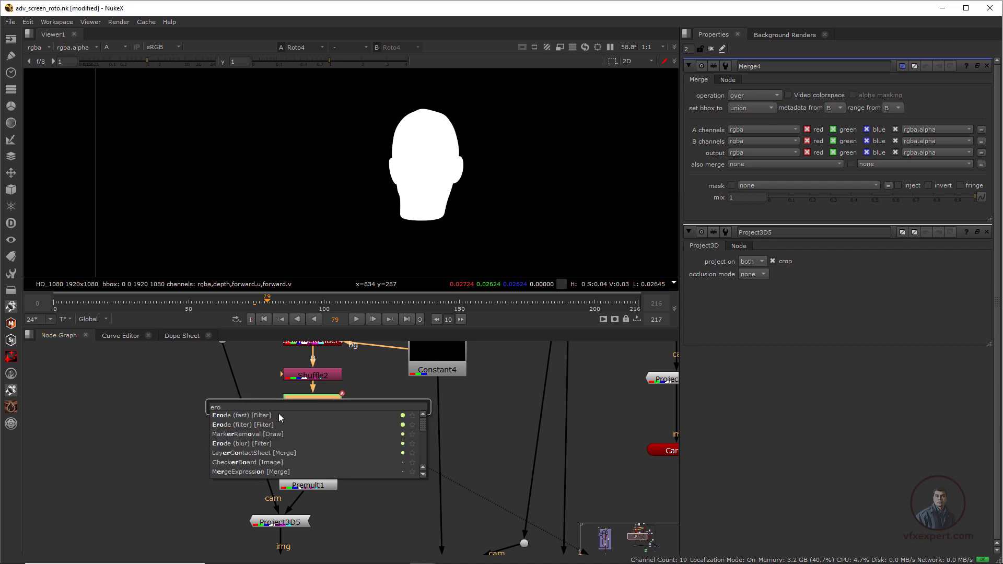
click(239, 425)
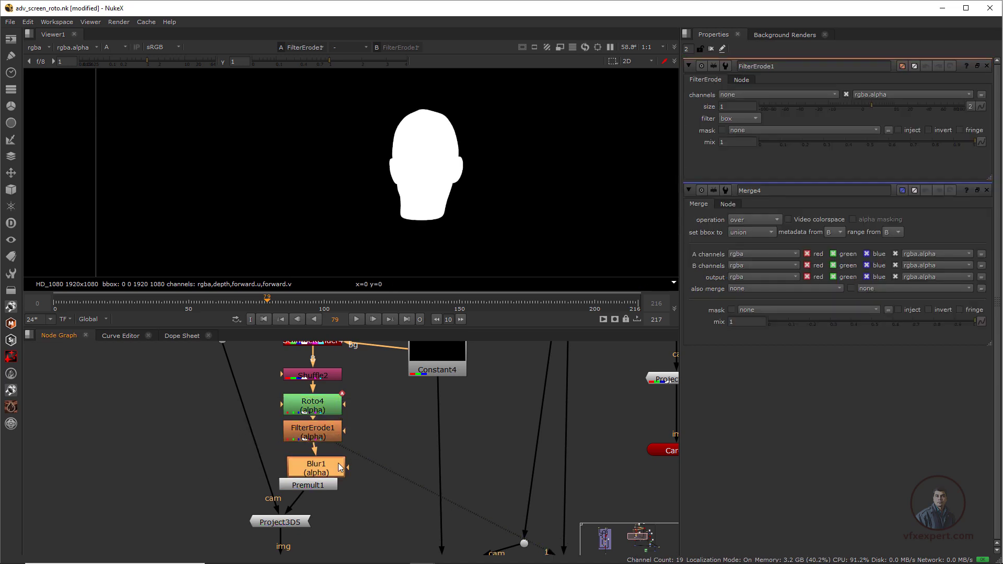
click(751, 94)
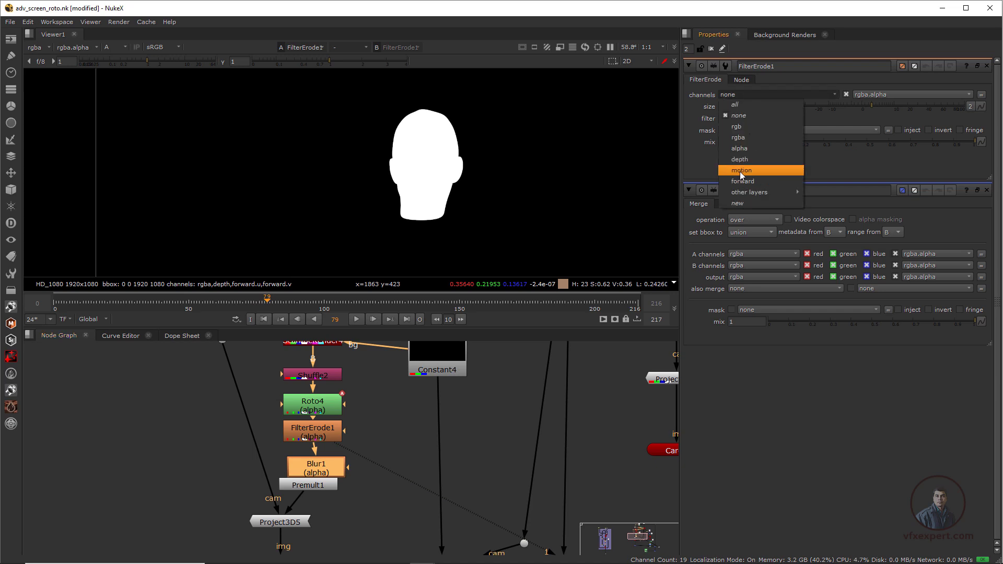
click(745, 149)
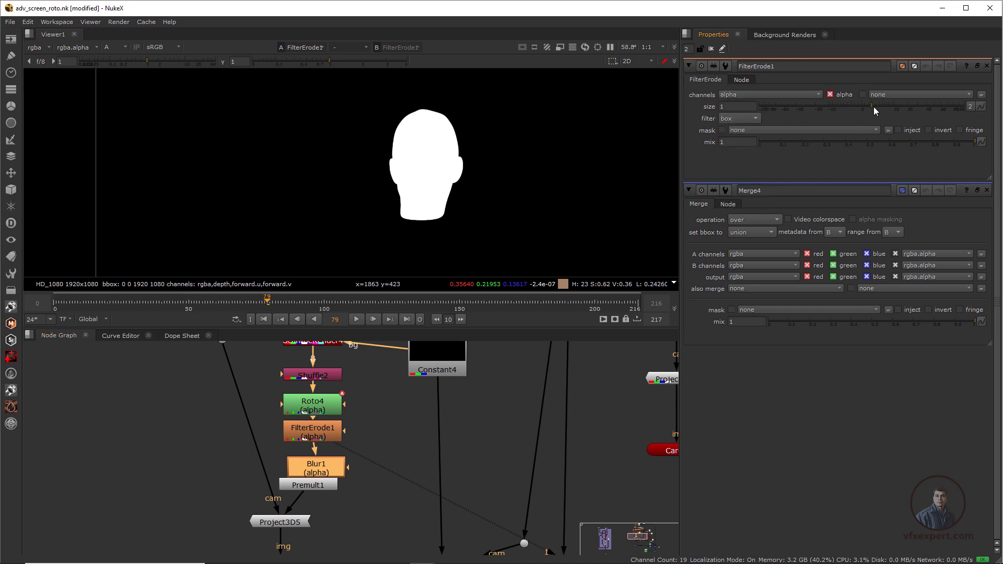
mouse_move(872, 106)
mouse_down()
mouse_move(838, 106)
mouse_move(870, 109)
mouse_up()
drag(320, 471, 316, 463)
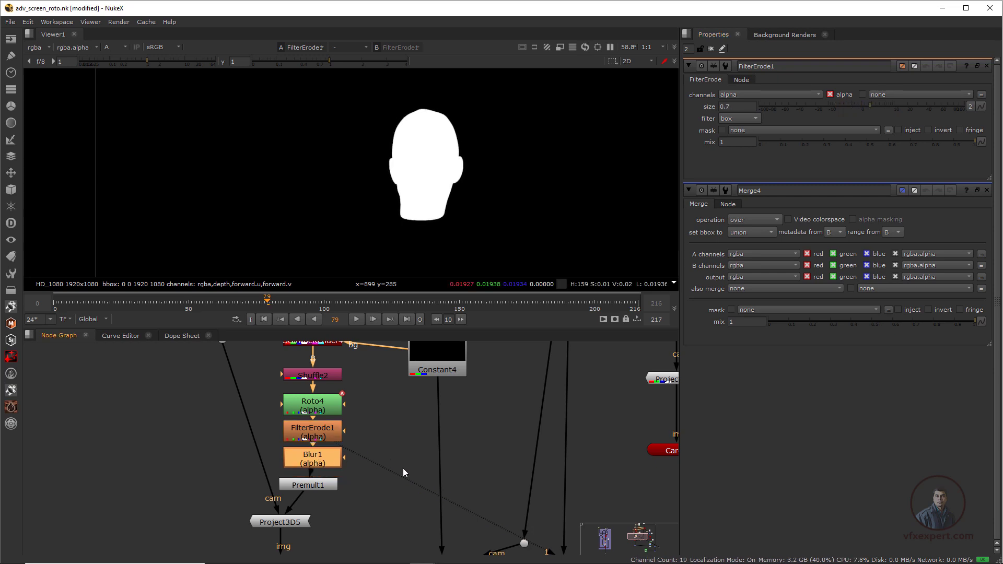
middle_drag(404, 469, 390, 360)
middle_drag(418, 523, 407, 402)
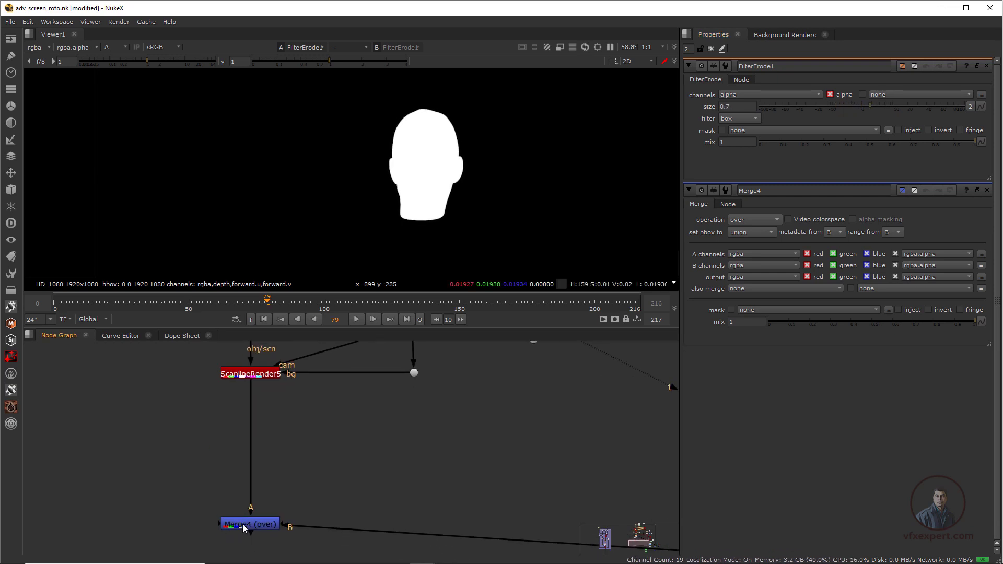
Step: View the full composite from Merge4 in the viewer
click(243, 524)
key(1)
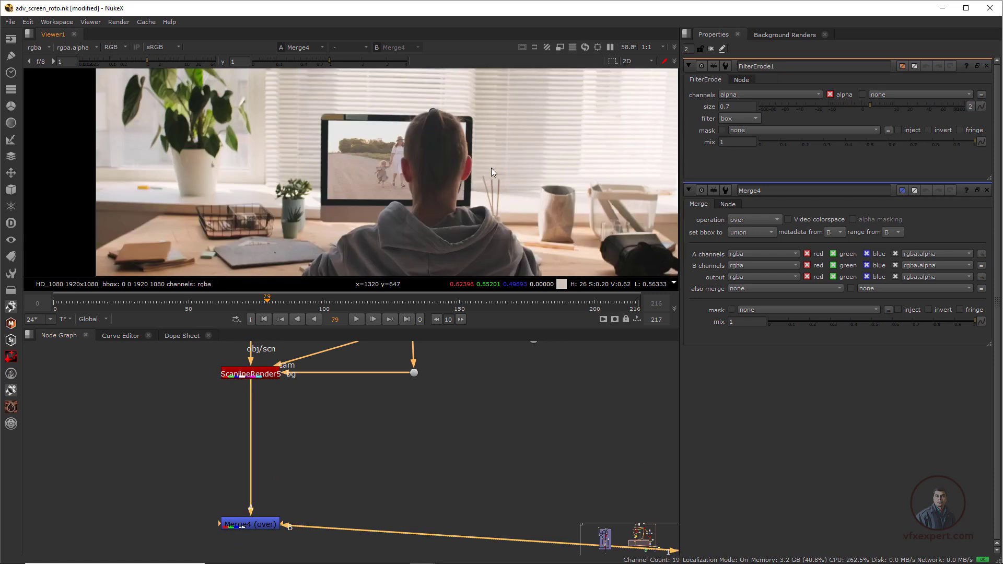
scroll(465, 160, up, 2)
scroll(353, 396, up, 5)
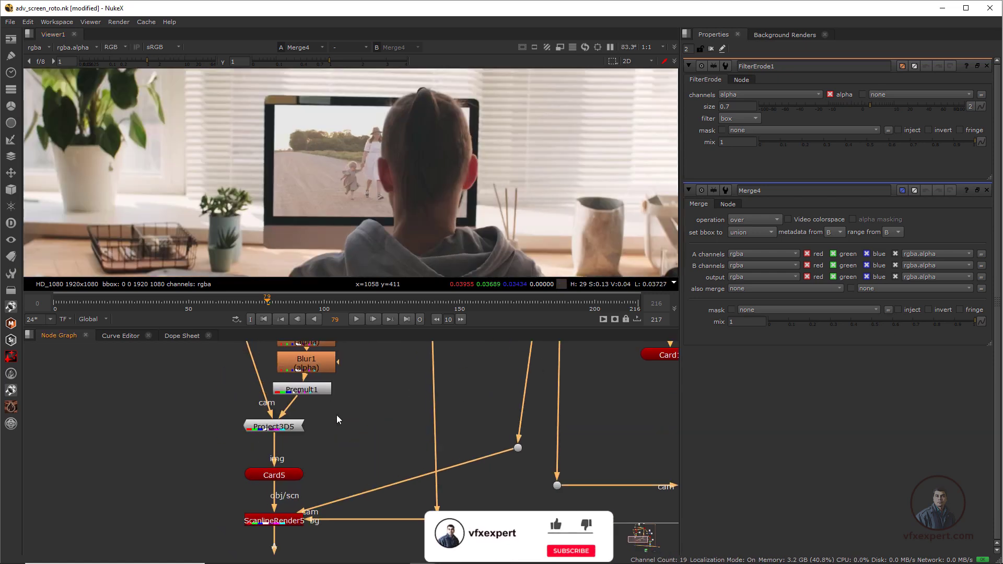
scroll(340, 418, up, 3)
Step: Tune FilterErode1's size across frames, settle on -1.8, and play back from frame 57
click(314, 397)
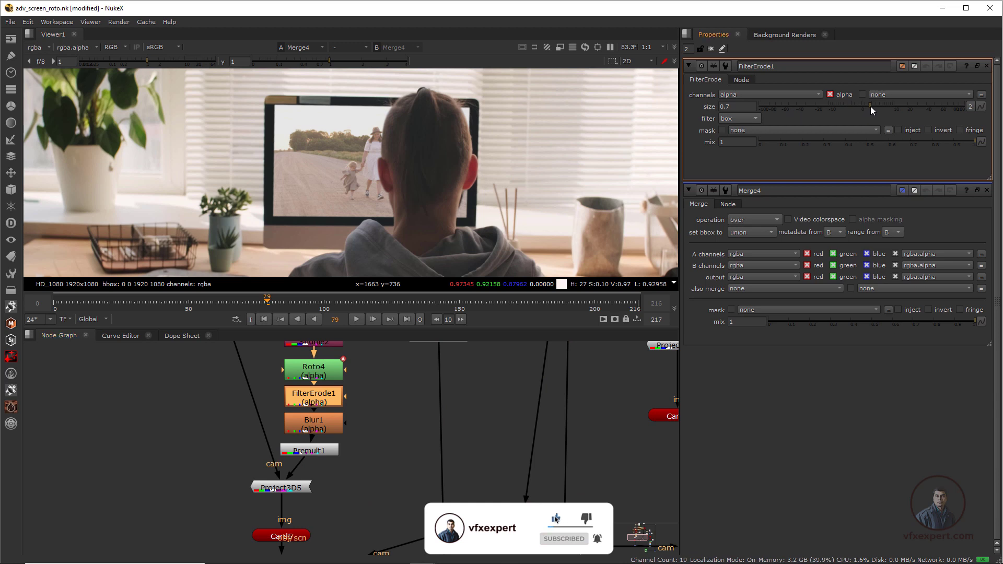
mouse_move(871, 105)
mouse_down()
mouse_move(856, 107)
mouse_move(883, 108)
mouse_up()
drag(320, 305, 249, 309)
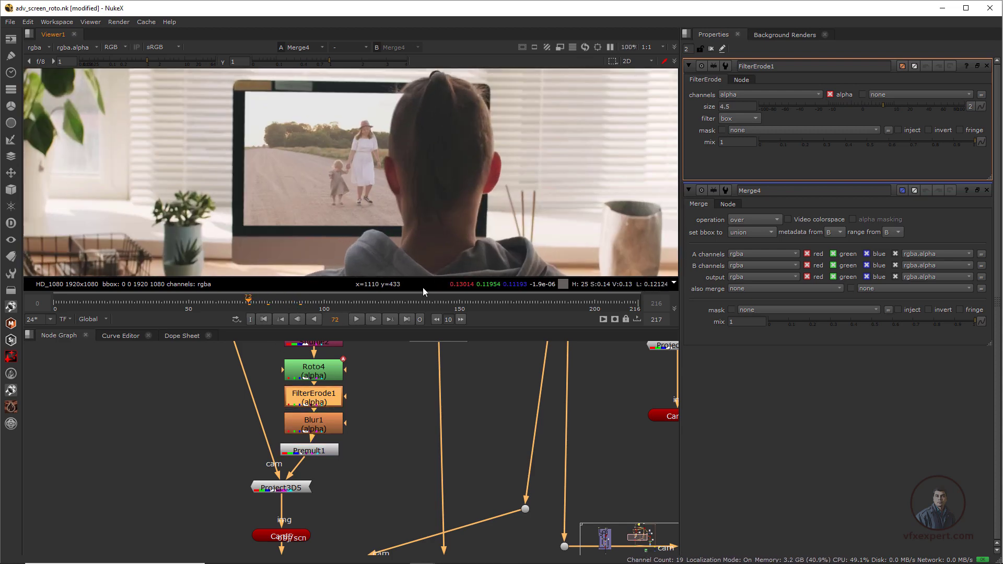
drag(429, 308, 496, 291)
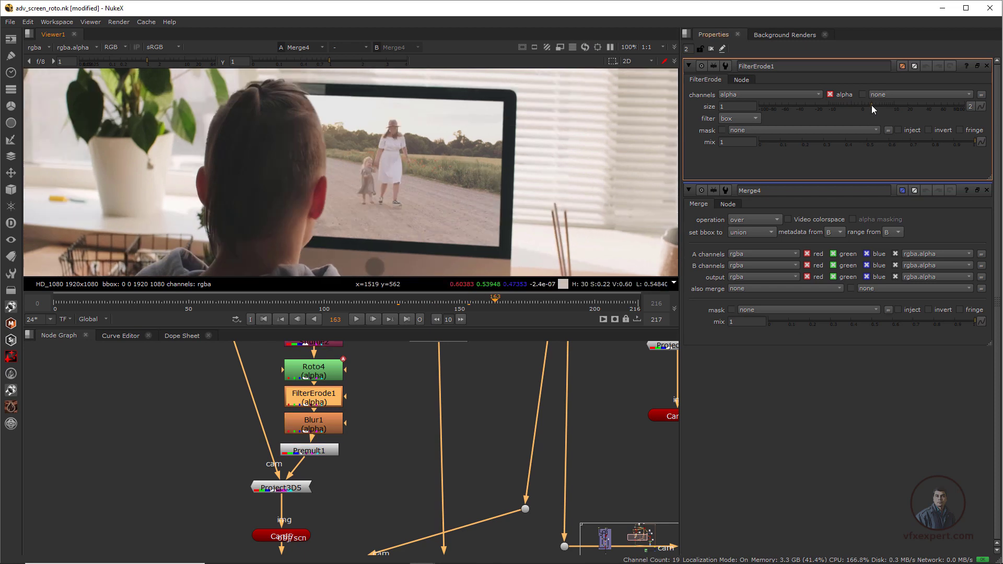
drag(871, 105, 847, 106)
click(208, 303)
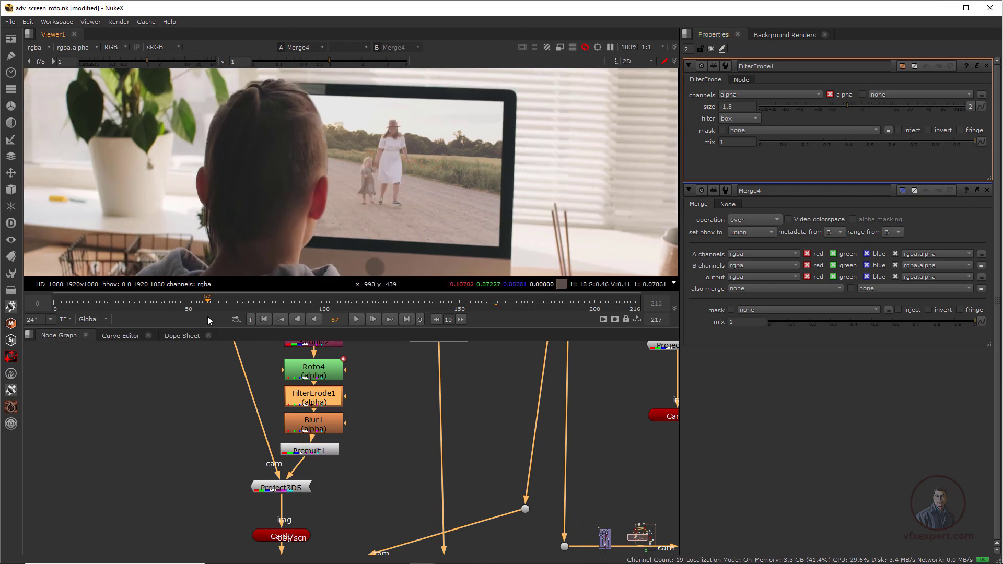
scroll(386, 219, down, 4)
click(356, 320)
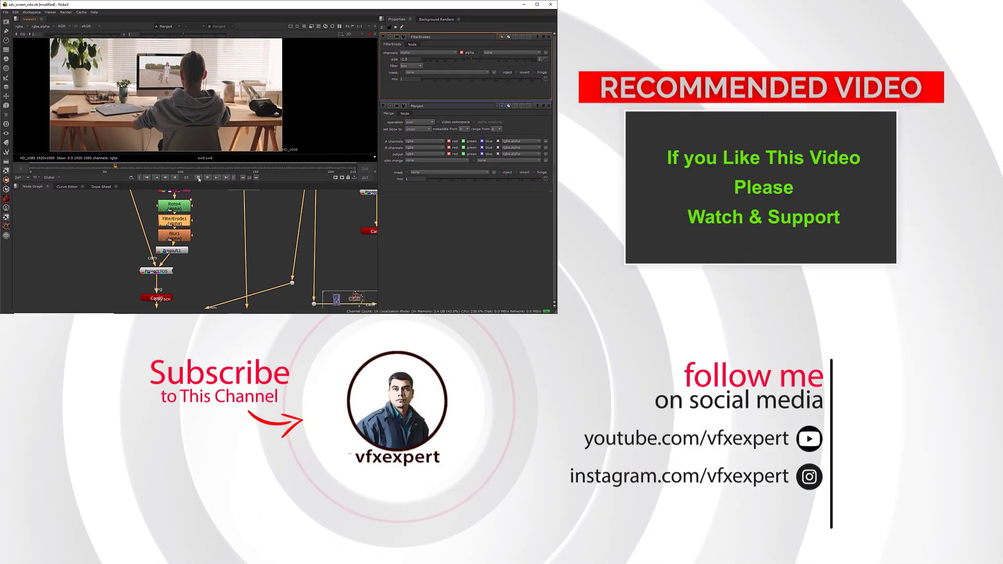